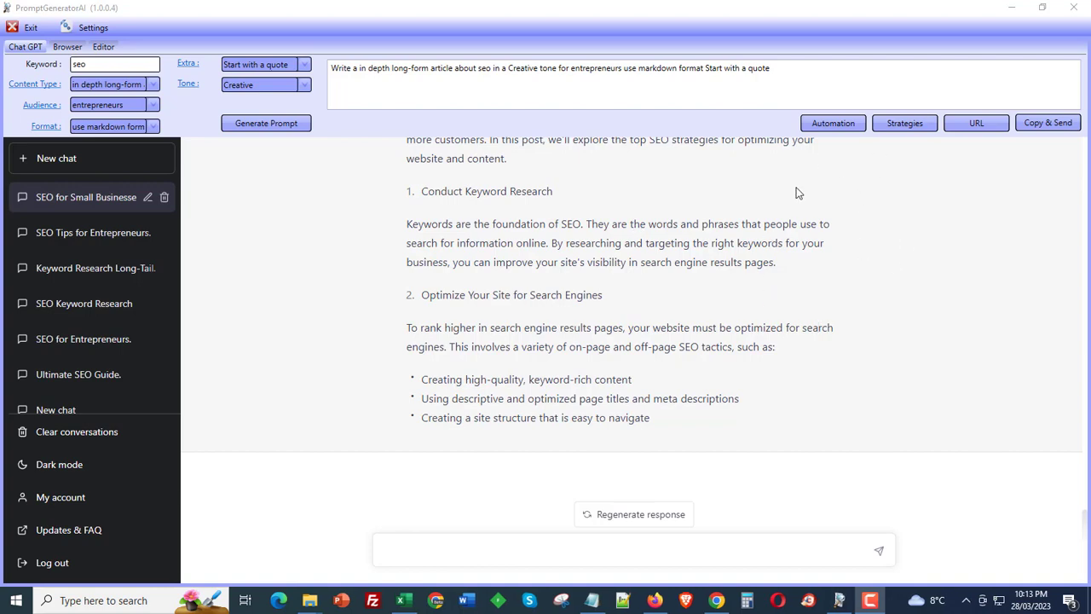
Open the automation settings and set the prompt category to Misc.
click(835, 125)
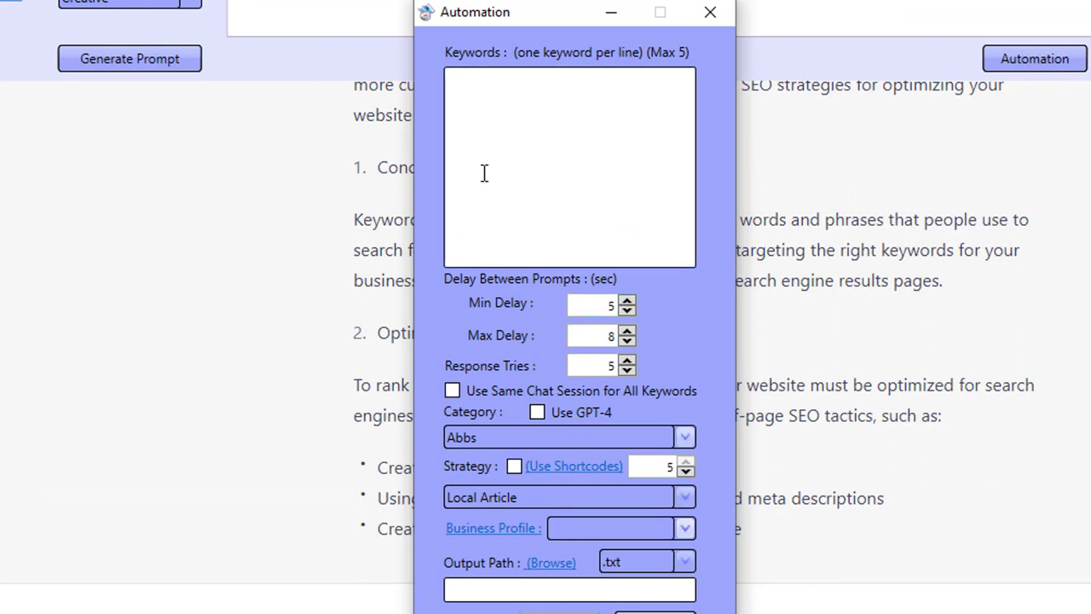
click(499, 110)
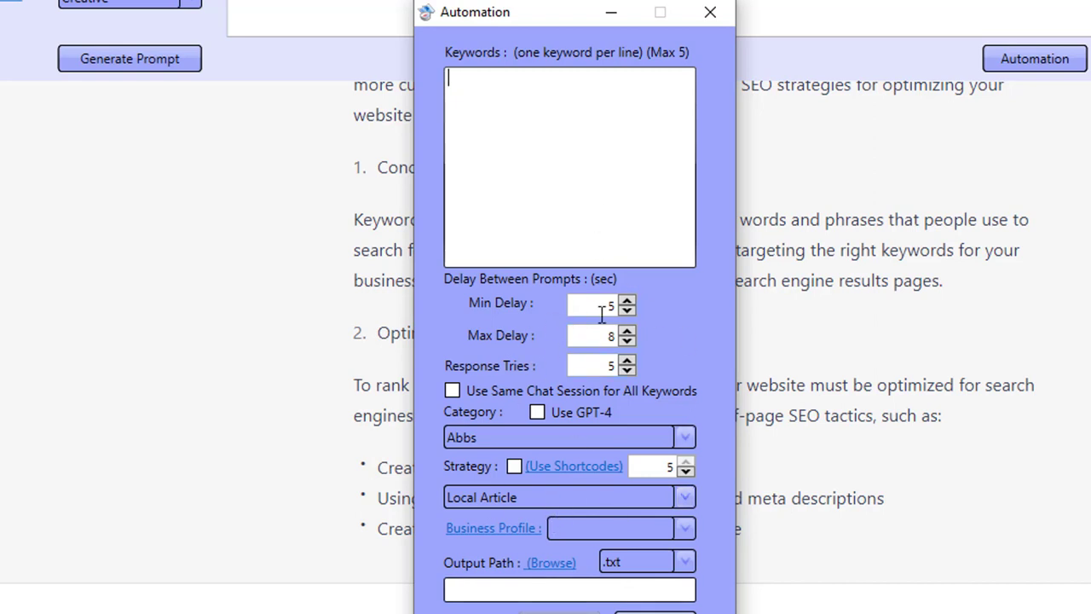
click(497, 440)
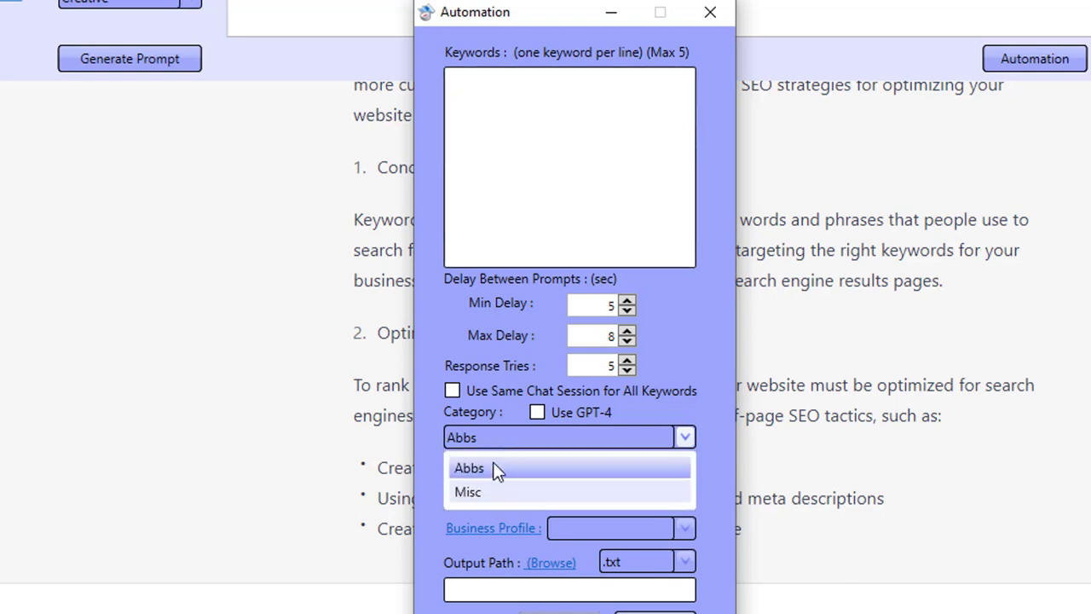
click(479, 495)
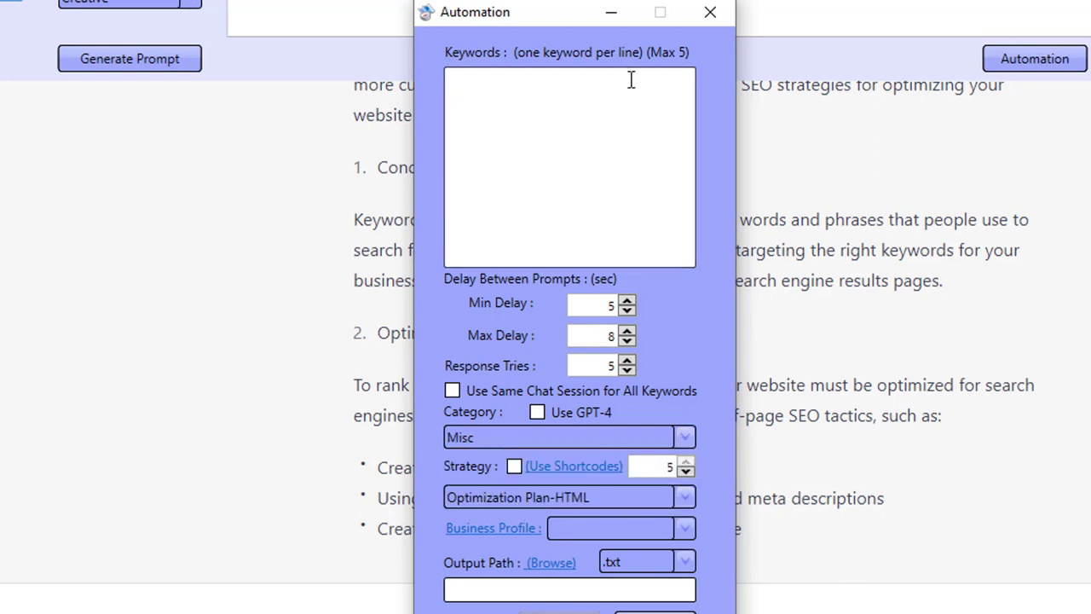
Enter Ramadhan, Islam and Christianity as the automation keywords, one per line.
click(623, 112)
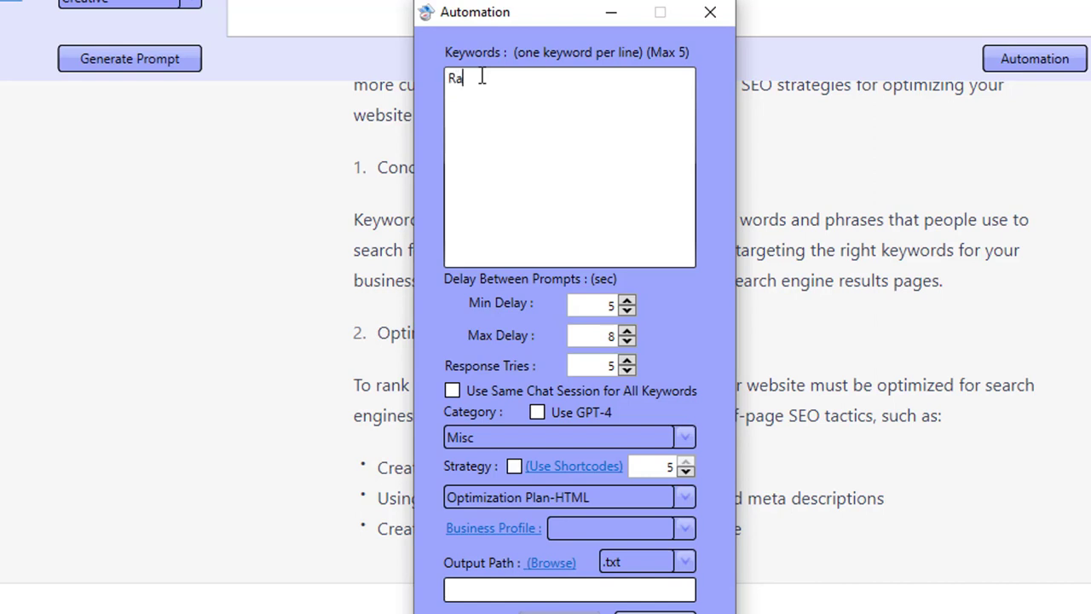
text(dhan )
text(Islamn)
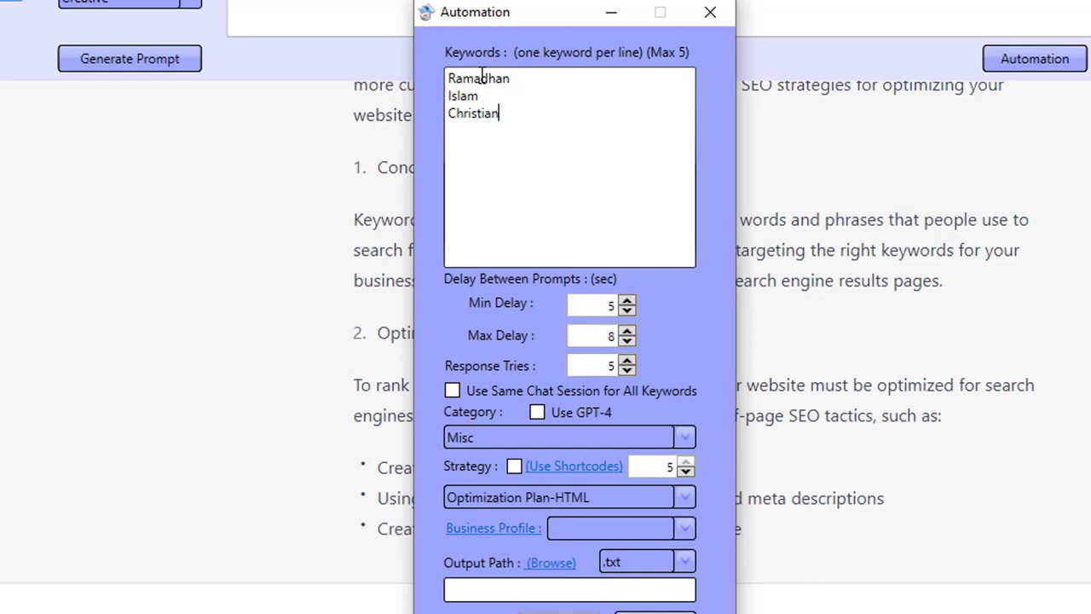
Set the delay between prompts to 1 second minimum and 2 seconds maximum, and use the same chat session for all keywords.
click(627, 310)
click(627, 310)
click(628, 310)
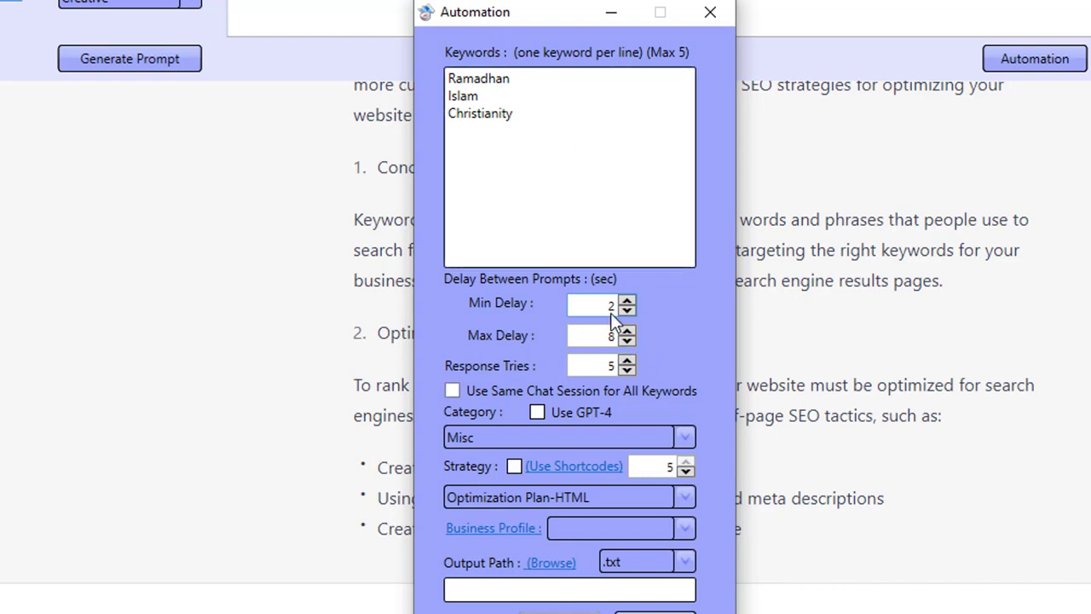
click(628, 310)
click(627, 341)
click(450, 389)
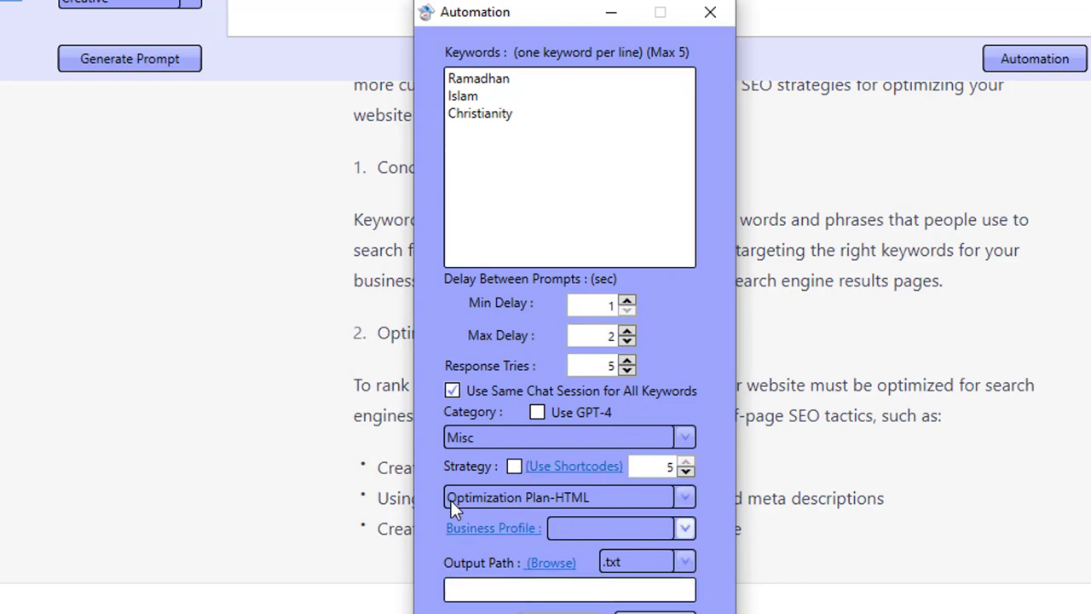
click(652, 561)
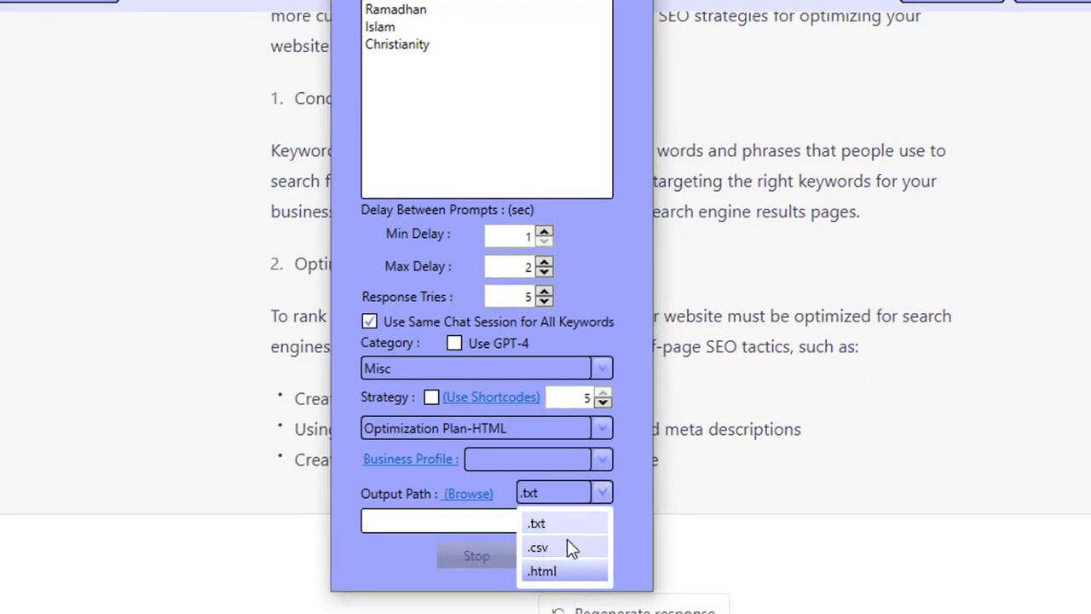
click(633, 467)
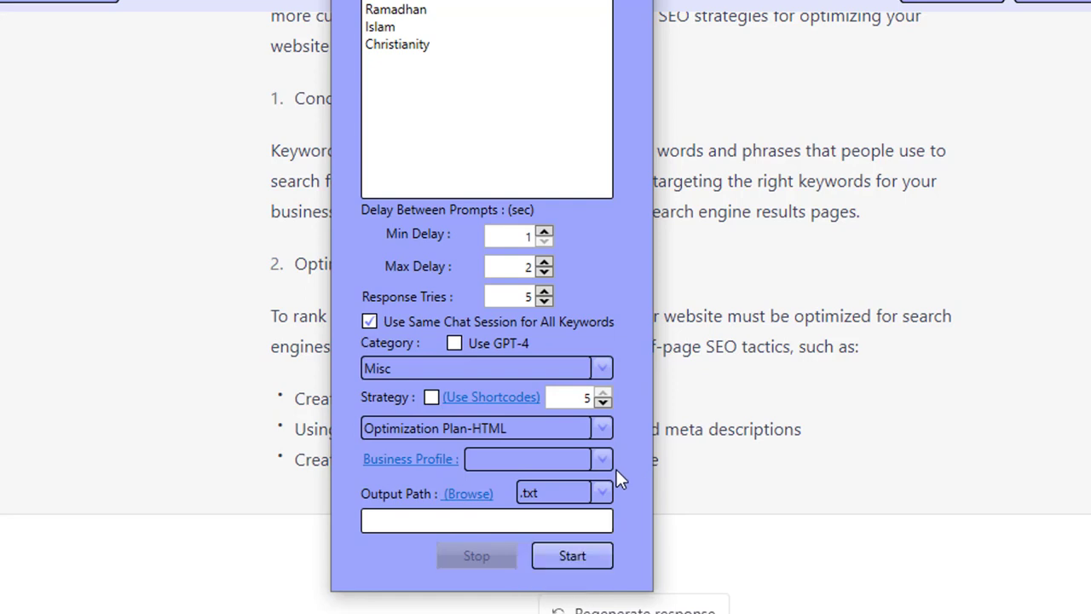
click(579, 481)
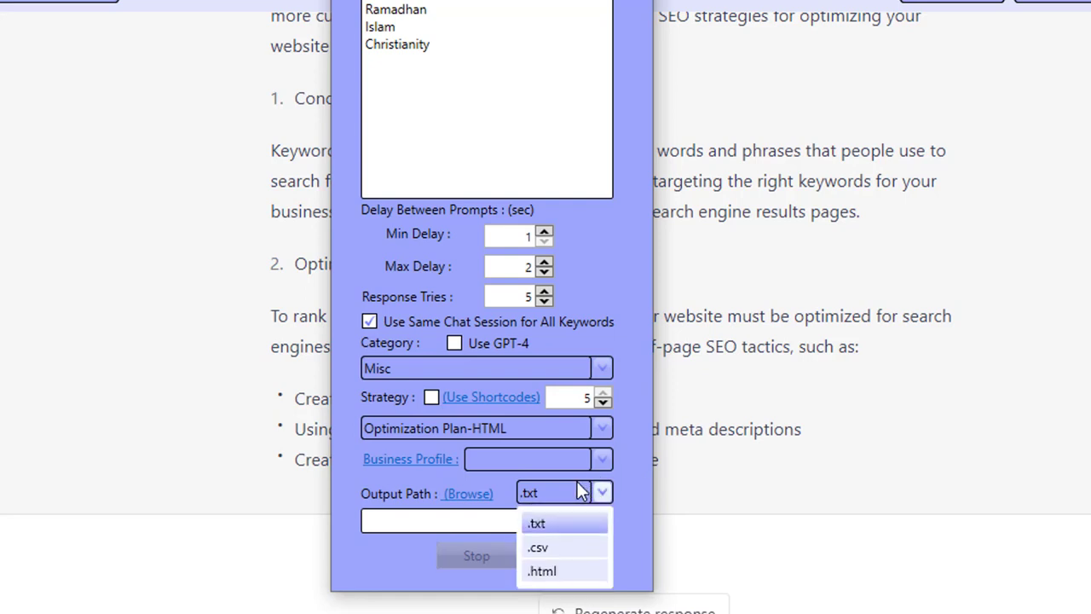
click(636, 457)
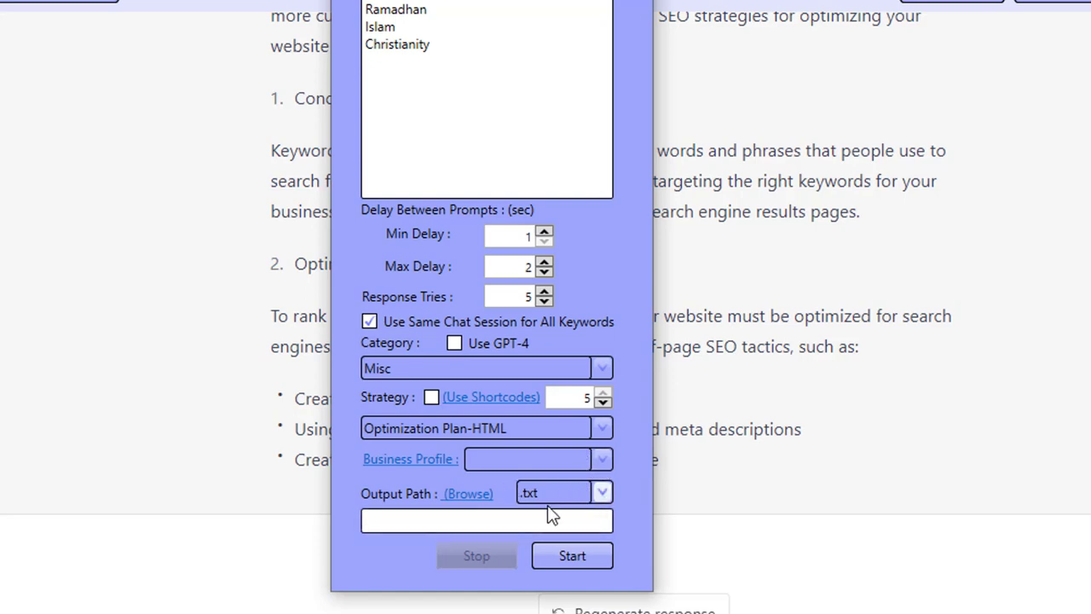
Set the output path to the promptai-output folder and start the automation.
click(480, 497)
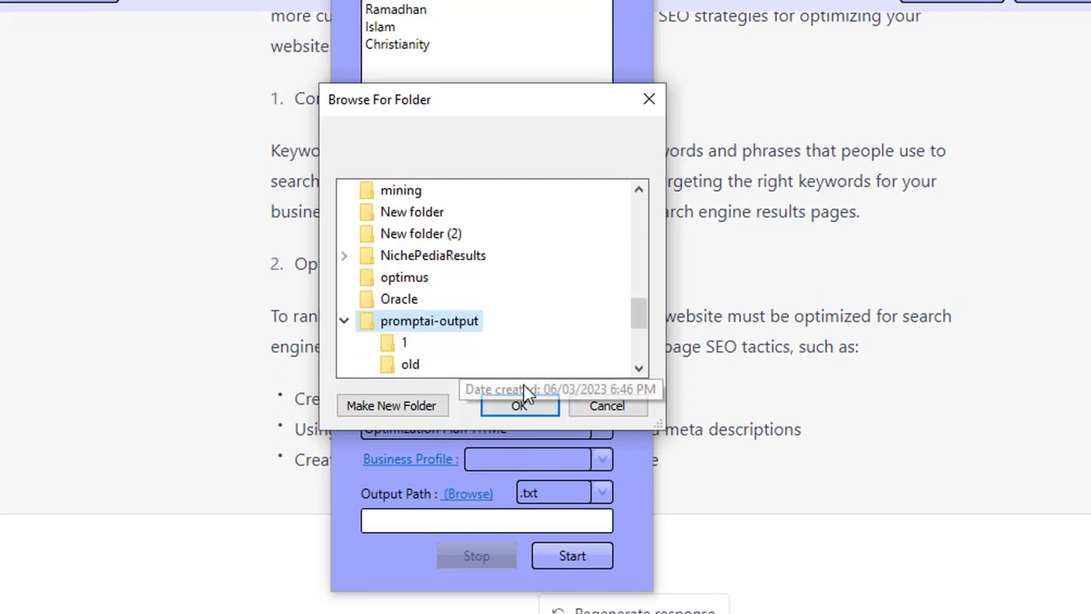
click(521, 407)
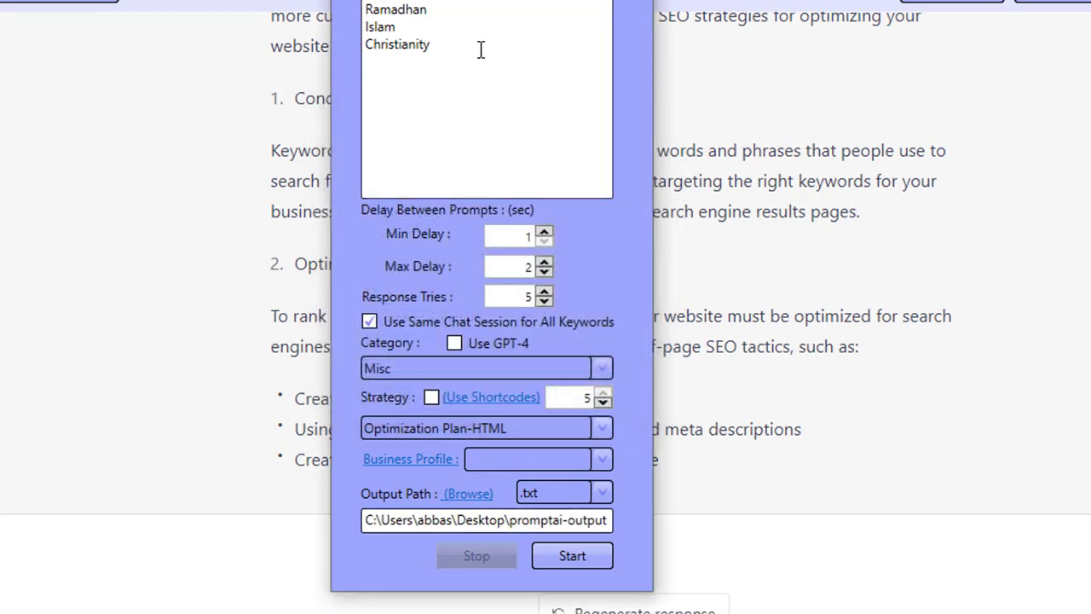
click(567, 556)
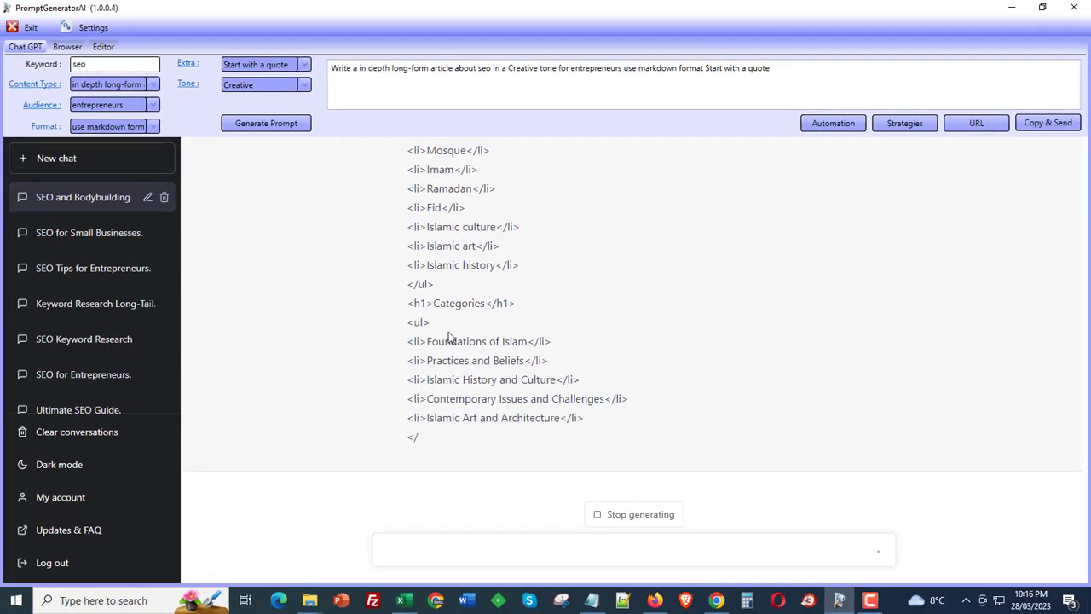
Send PromptGeneratorAI to the system tray while the automation runs, and restore its window from there.
click(1074, 7)
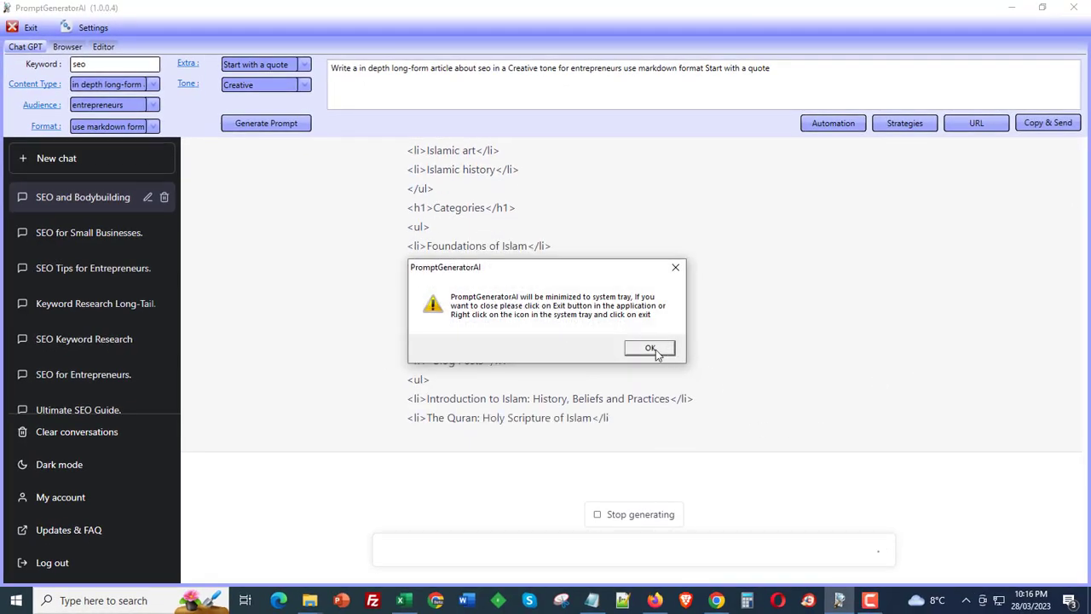
click(653, 347)
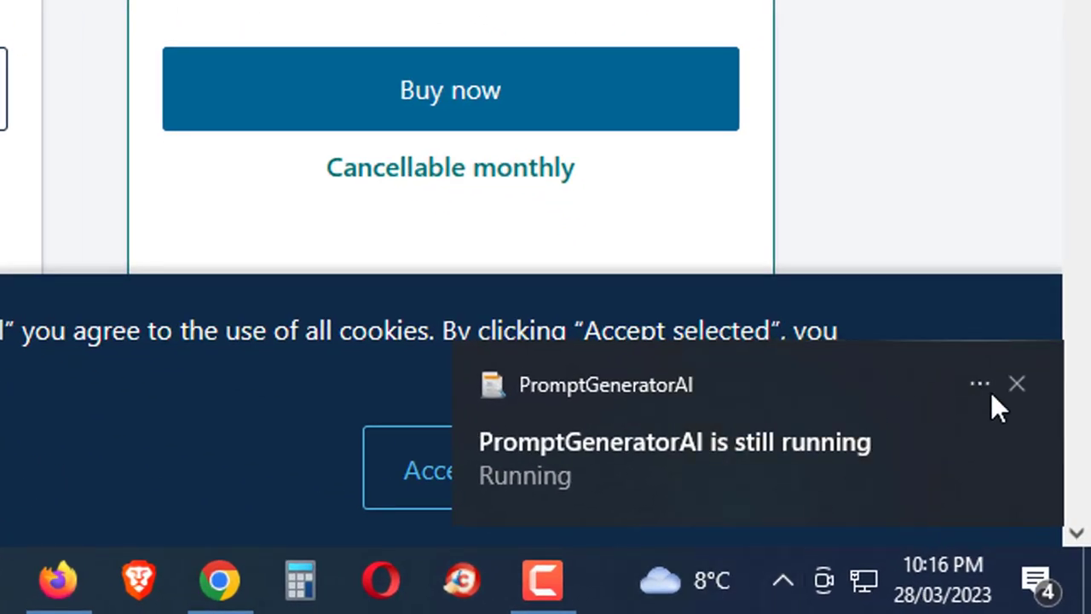
click(1017, 384)
click(784, 577)
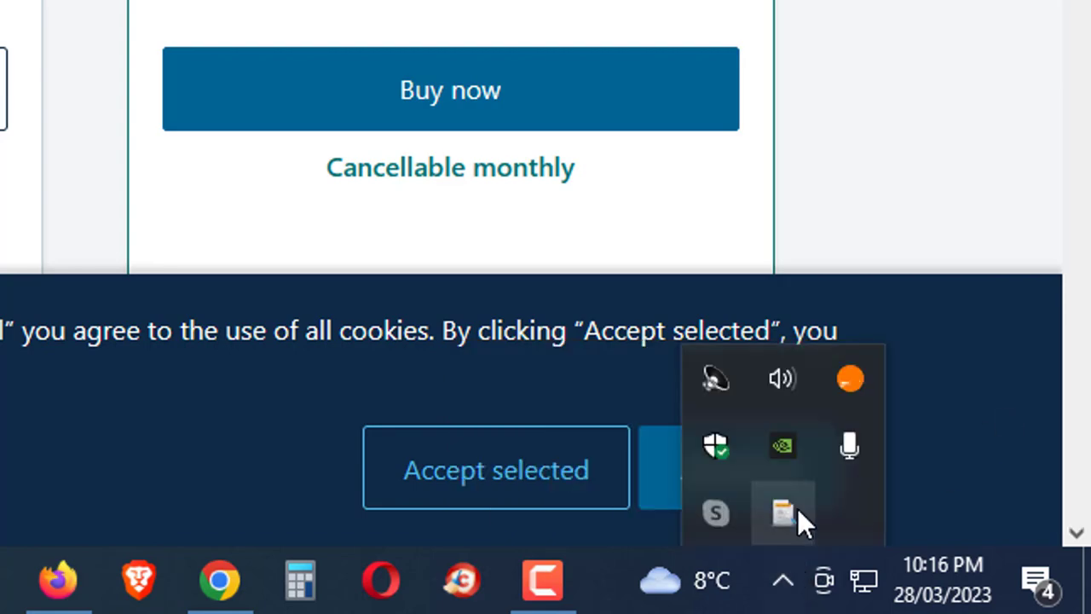
right_click(797, 512)
click(740, 454)
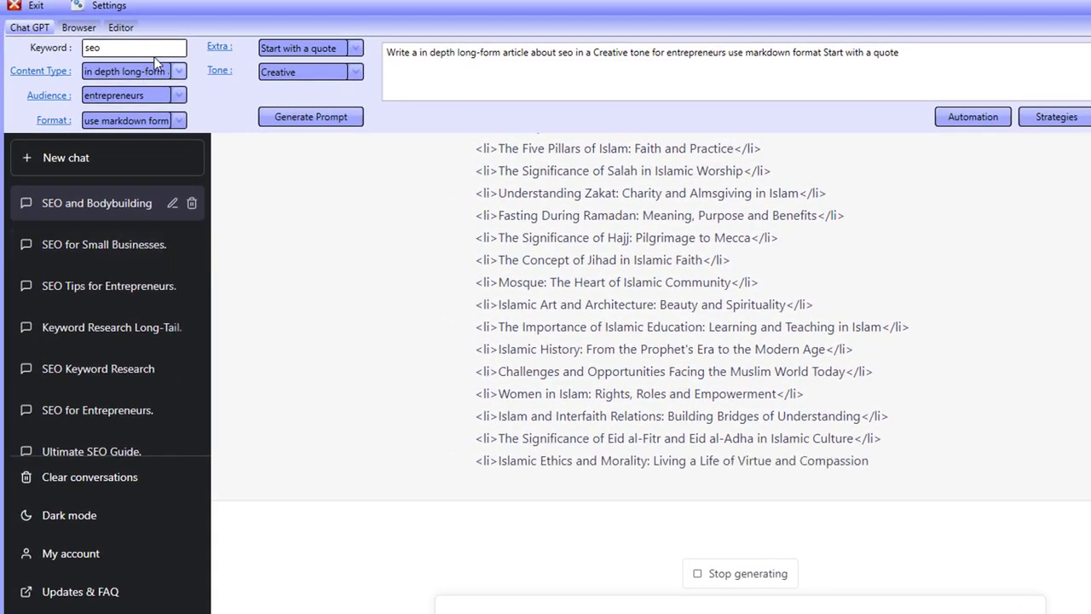
Import the generated file Ramadhan_638156385852283474.txt into the editor.
click(122, 27)
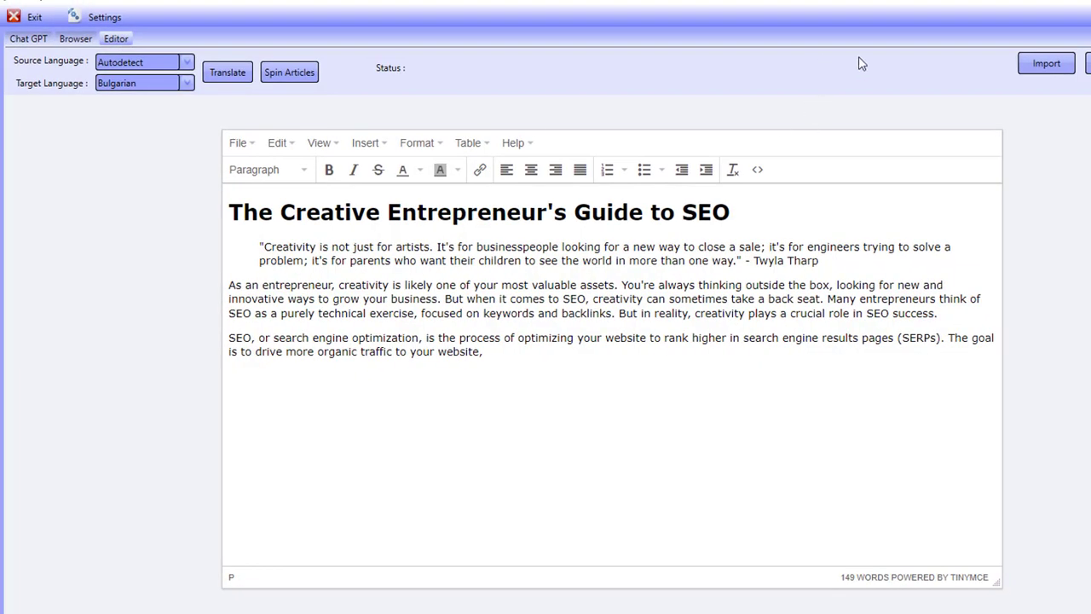
click(1045, 65)
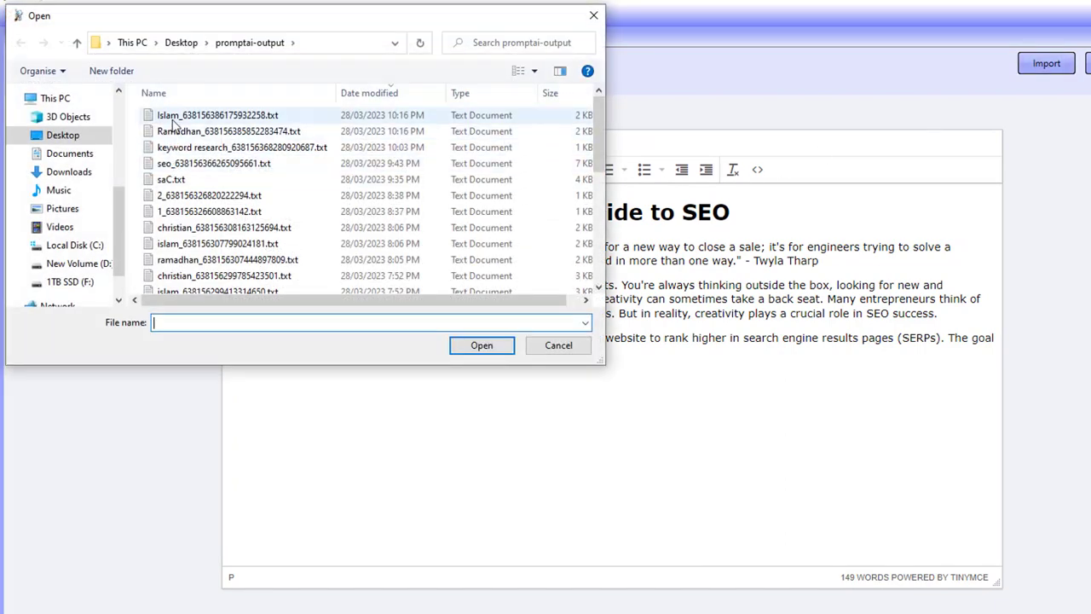
click(213, 131)
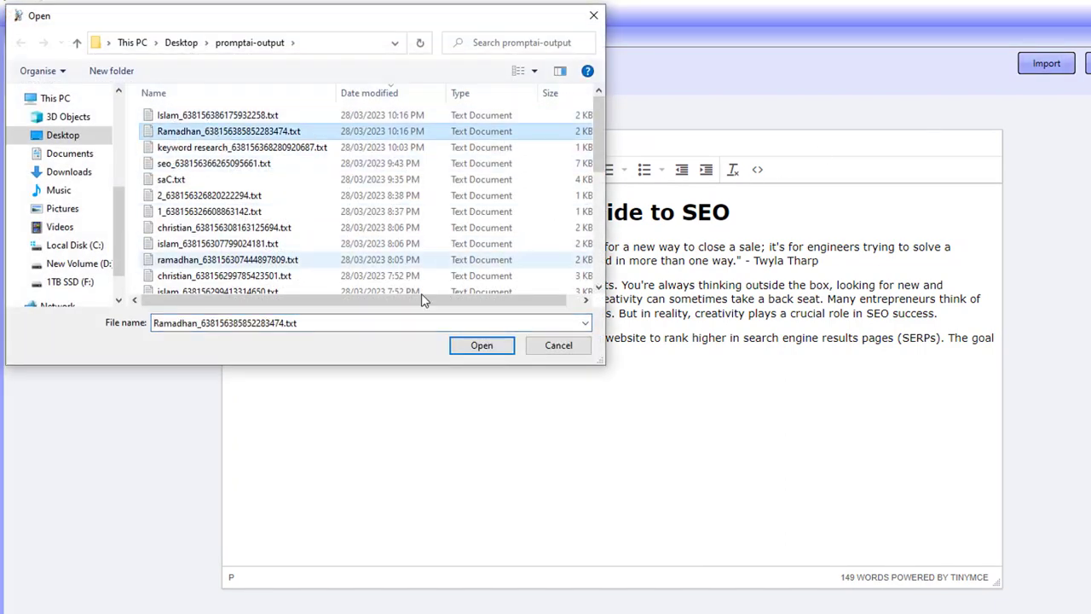
click(482, 345)
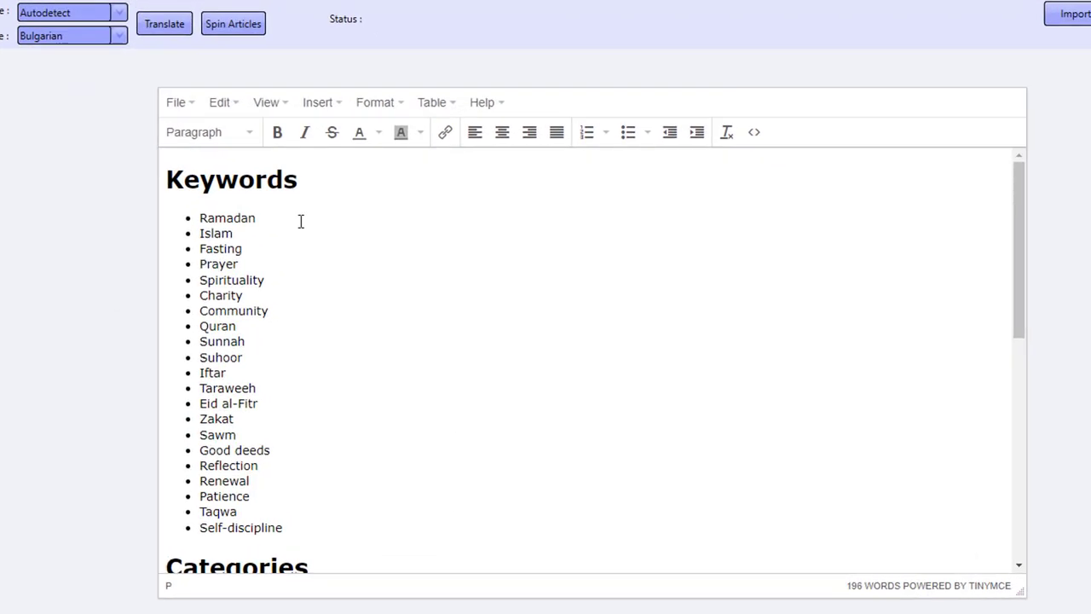
Review the keywords, categories and blog post titles in the imported Ramadhan document.
drag(105, 160, 120, 457)
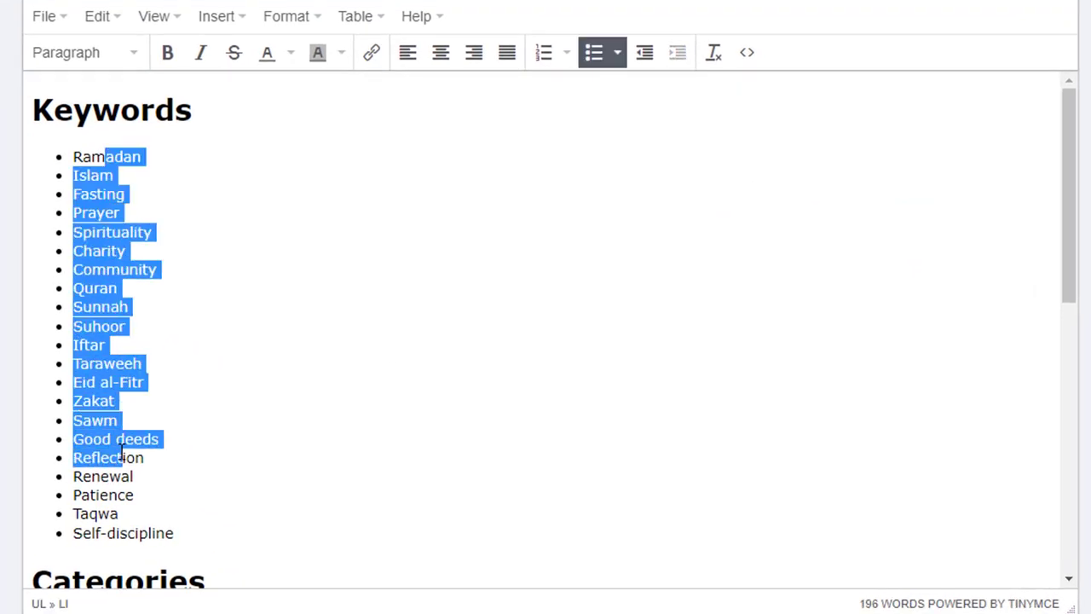
click(125, 451)
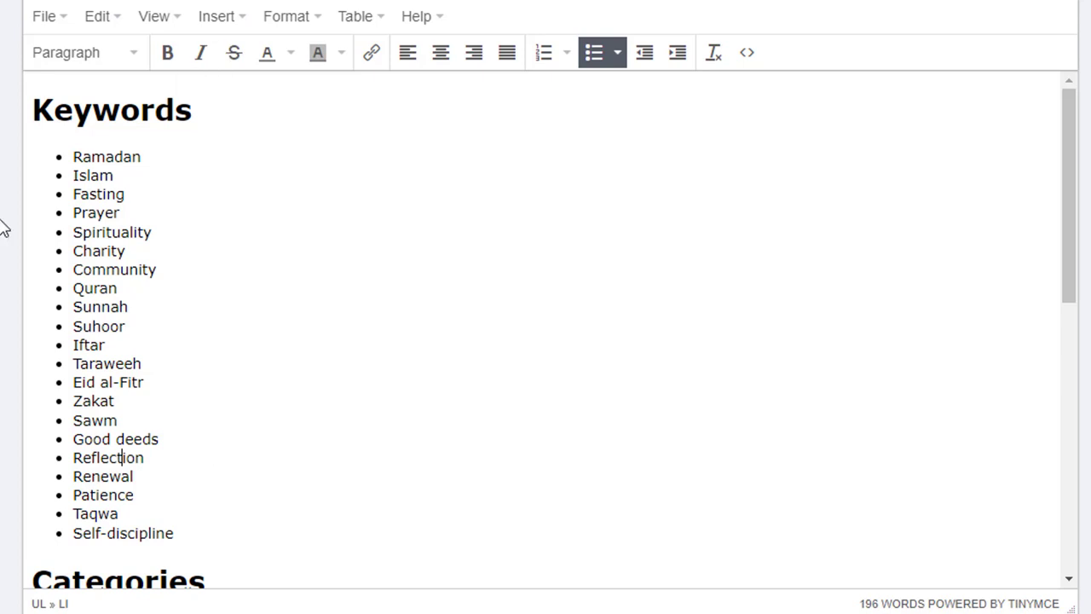
drag(134, 157, 120, 420)
click(121, 421)
scroll(117, 426, down, 3)
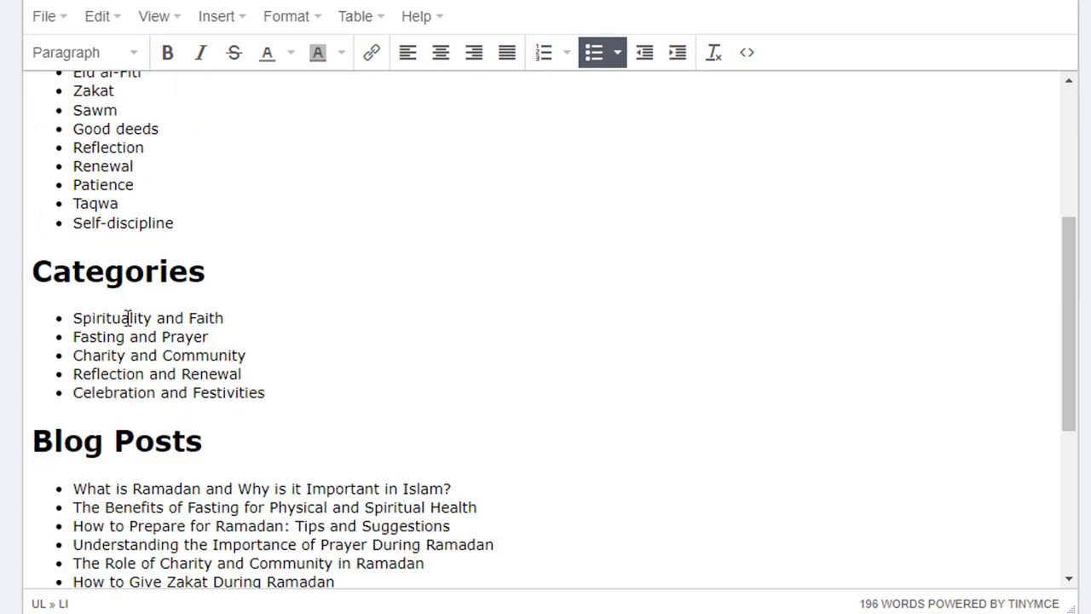
drag(128, 318, 263, 392)
click(262, 392)
scroll(117, 365, down, 3)
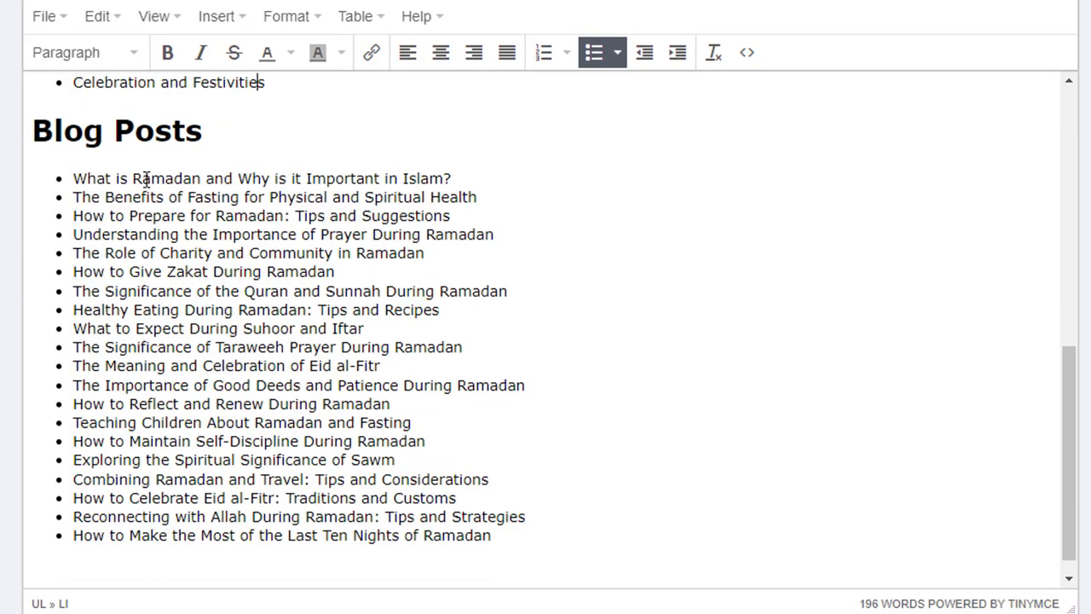
drag(120, 167, 261, 585)
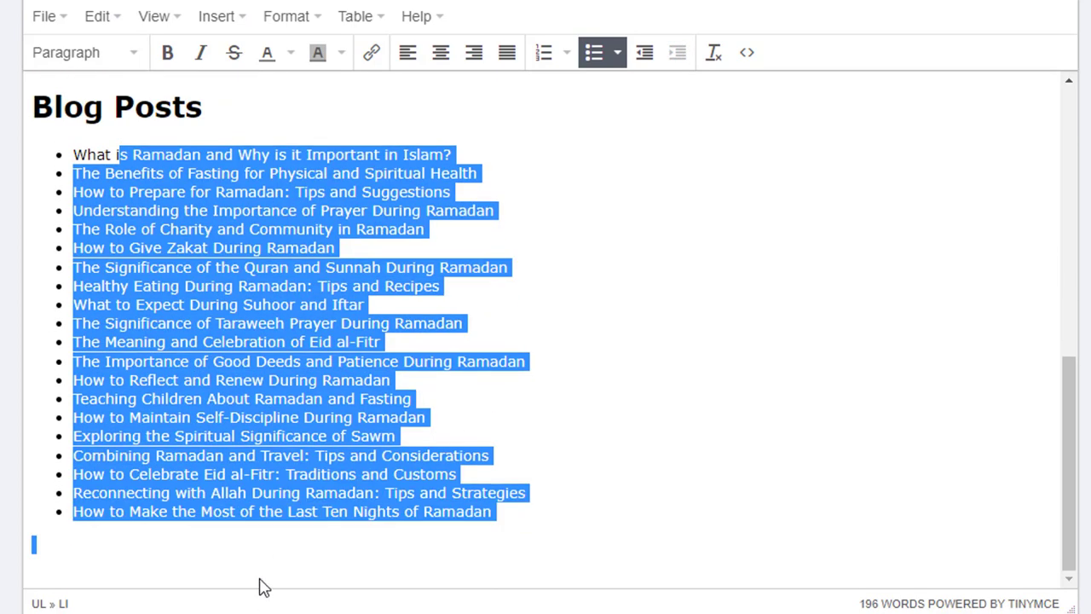
click(268, 558)
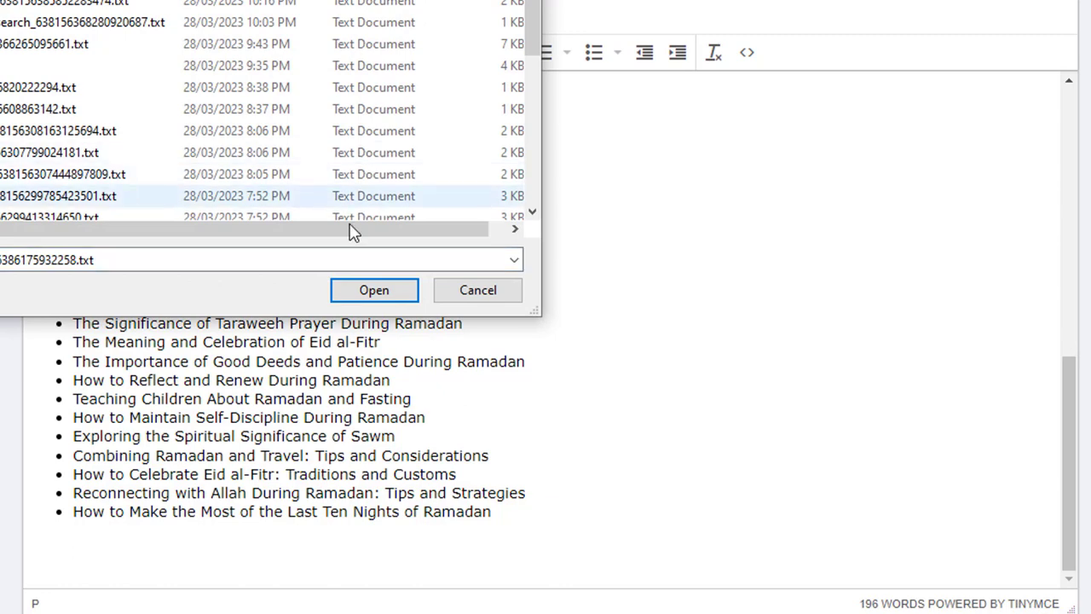
Import the generated file Islam_638156386175932258.txt into the editor and dismiss the automation message.
click(368, 289)
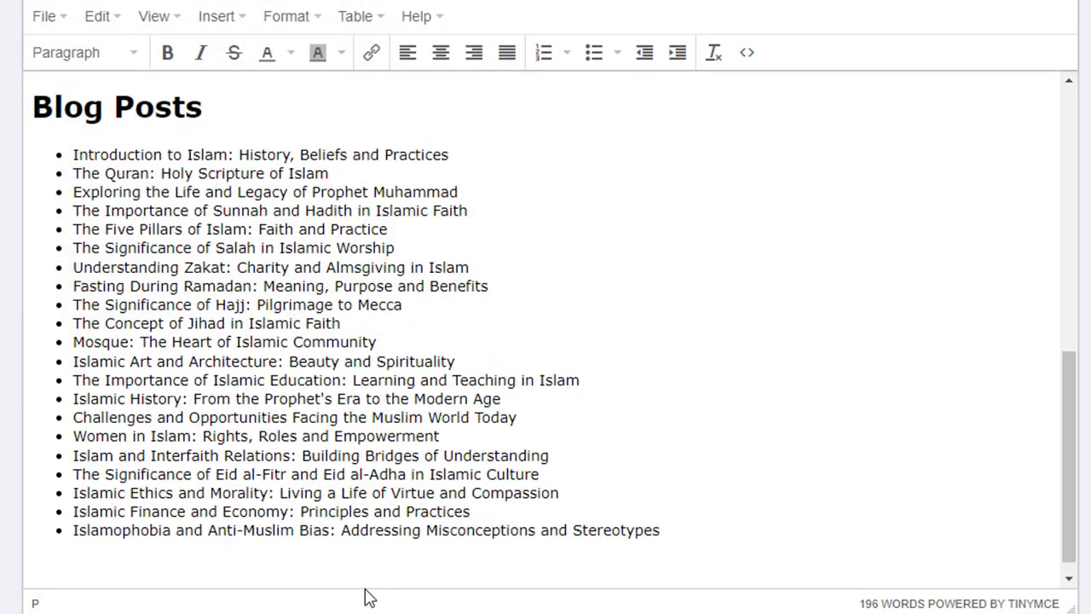
scroll(246, 248, up, 8)
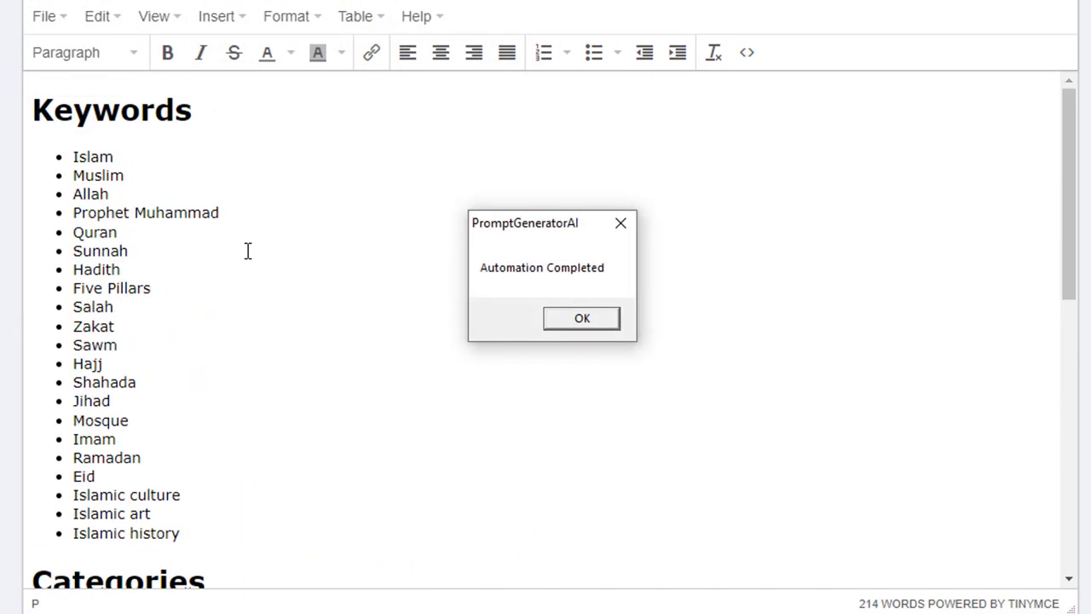
click(616, 319)
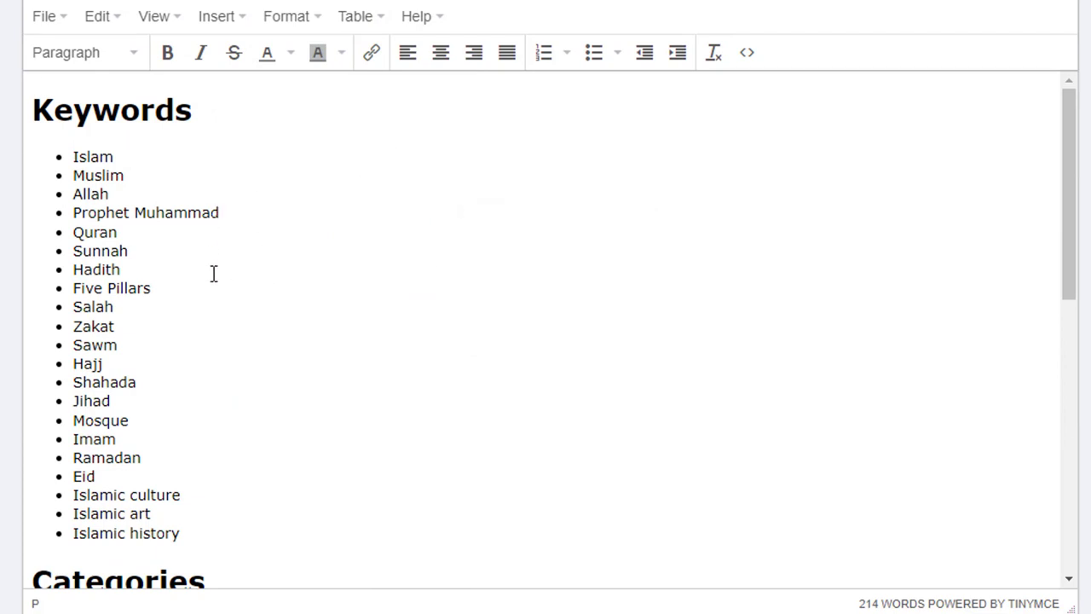
Review the keywords, categories and blog post titles in the imported Islam document.
click(87, 154)
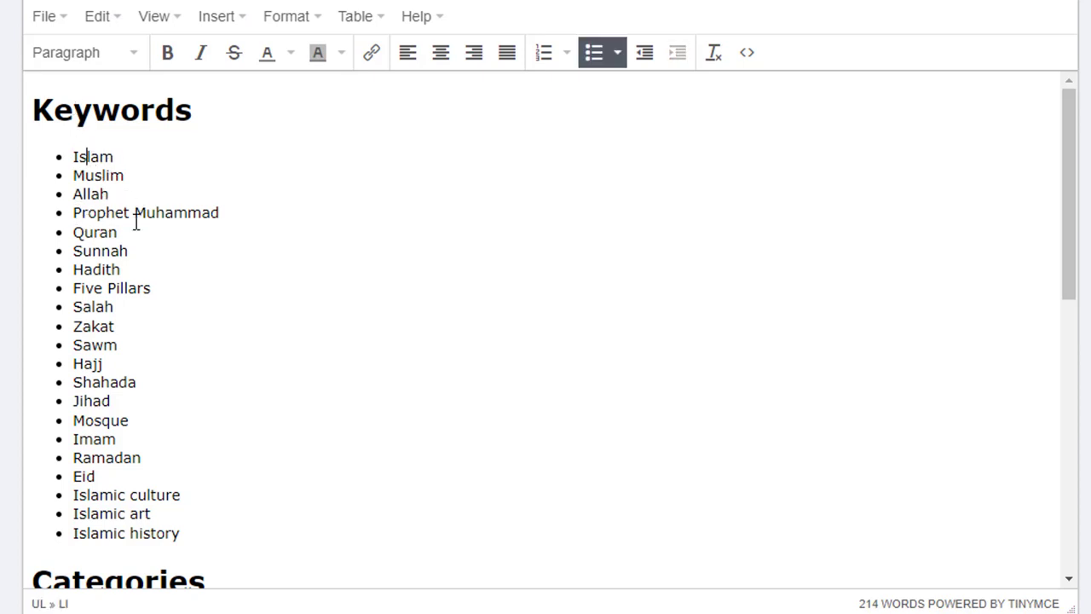
scroll(196, 333, down, 3)
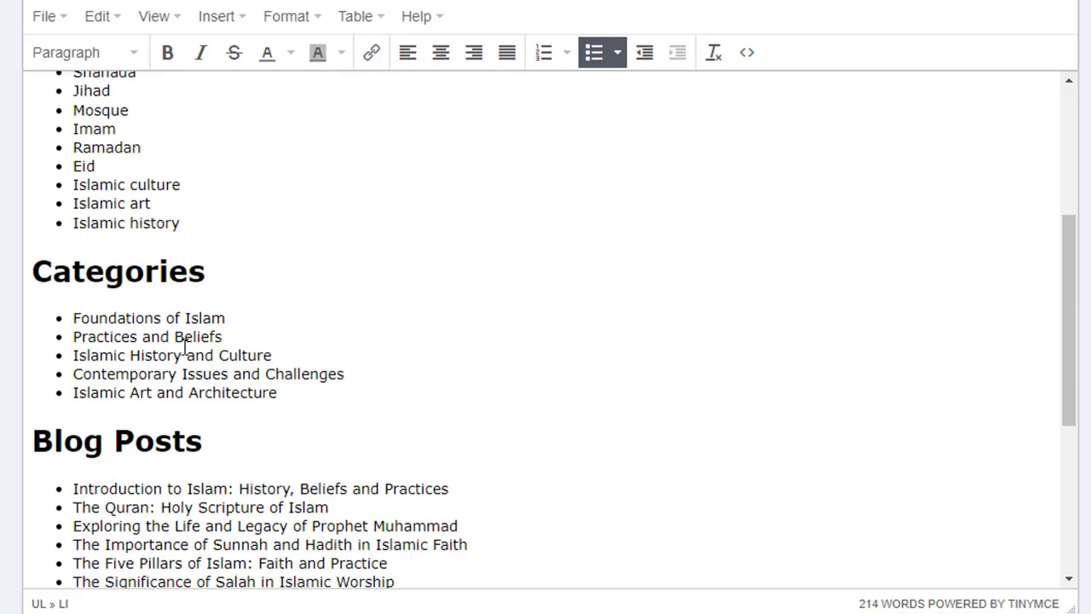
drag(118, 316, 231, 375)
scroll(214, 345, down, 2)
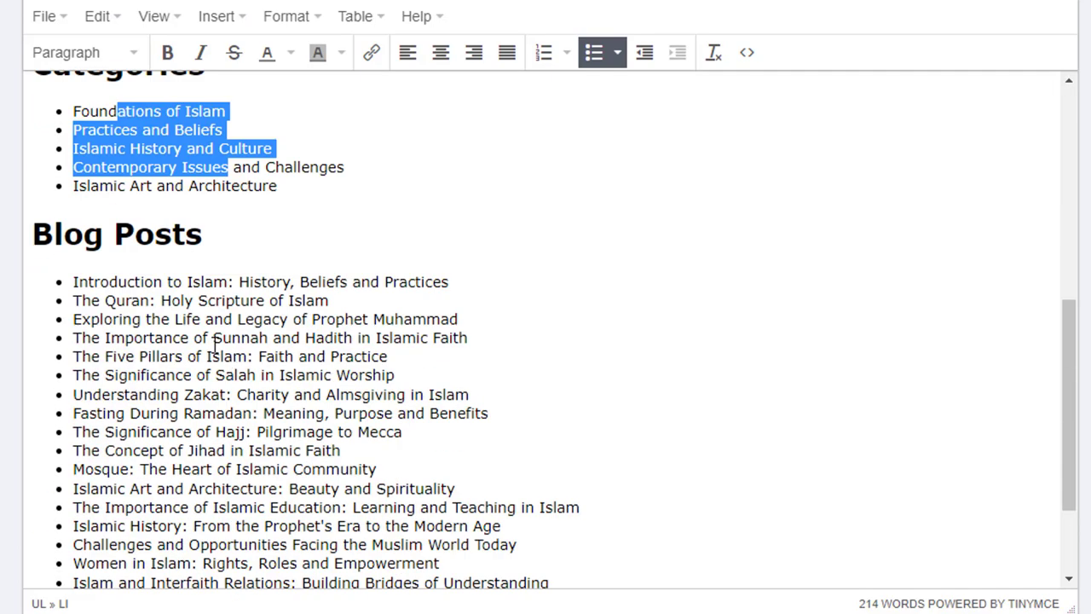
drag(118, 282, 317, 526)
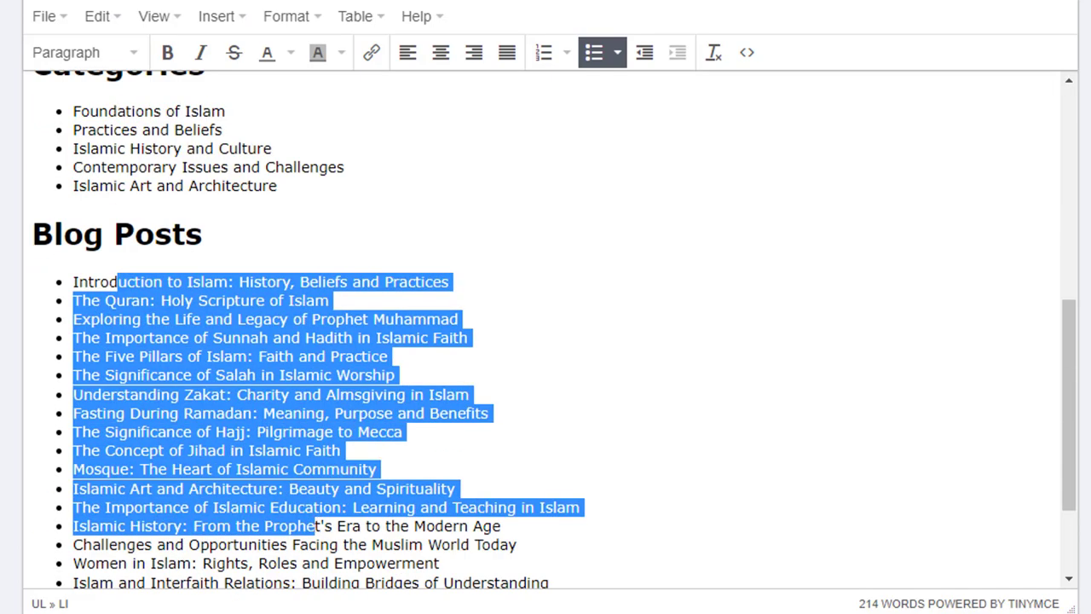
Import the generated Christianity text file into the editor.
key(ctrl+o)
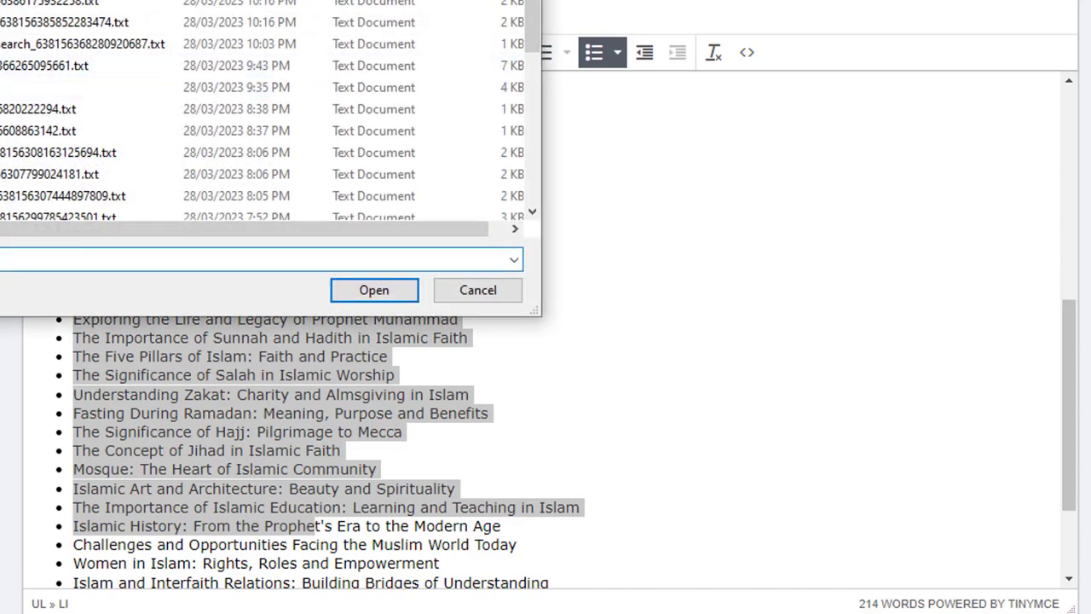
key(Return)
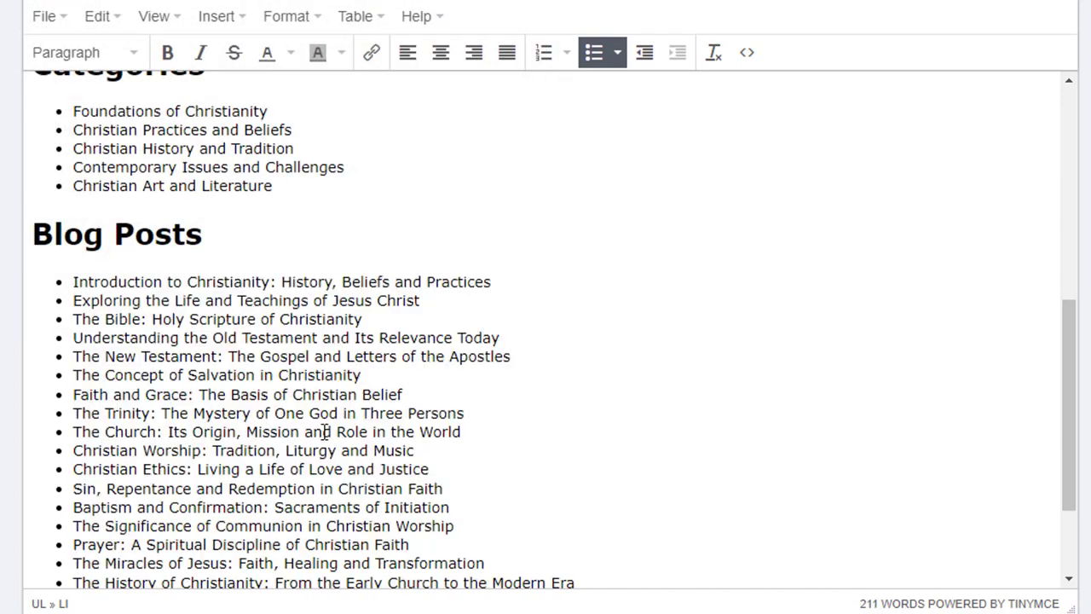
scroll(324, 432, up, 6)
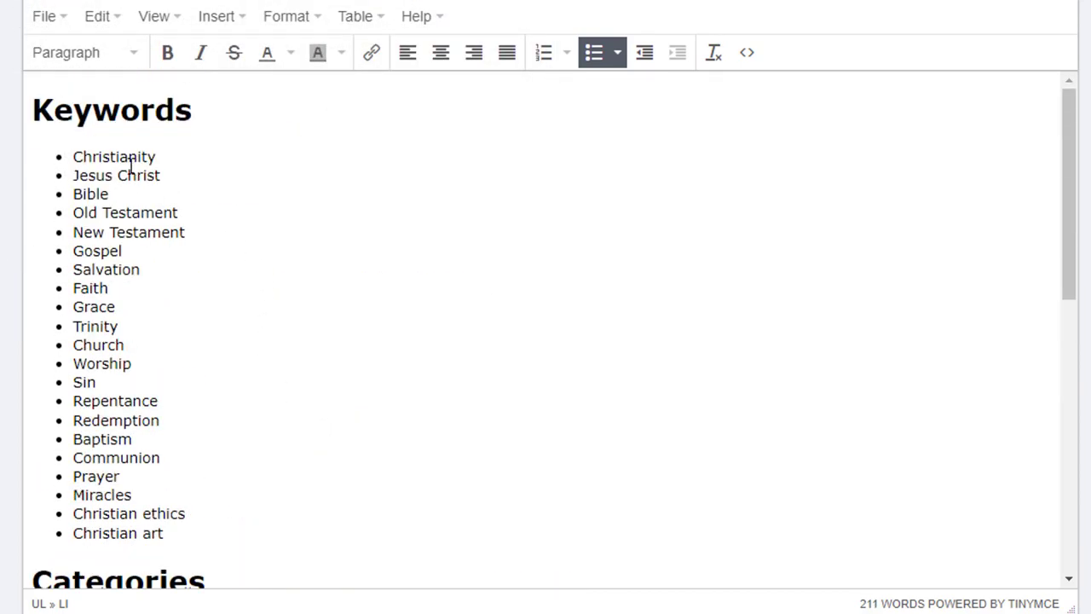
Review the keywords, categories and blog post titles in the imported Christianity document.
drag(130, 164, 146, 368)
click(145, 367)
scroll(144, 358, down, 4)
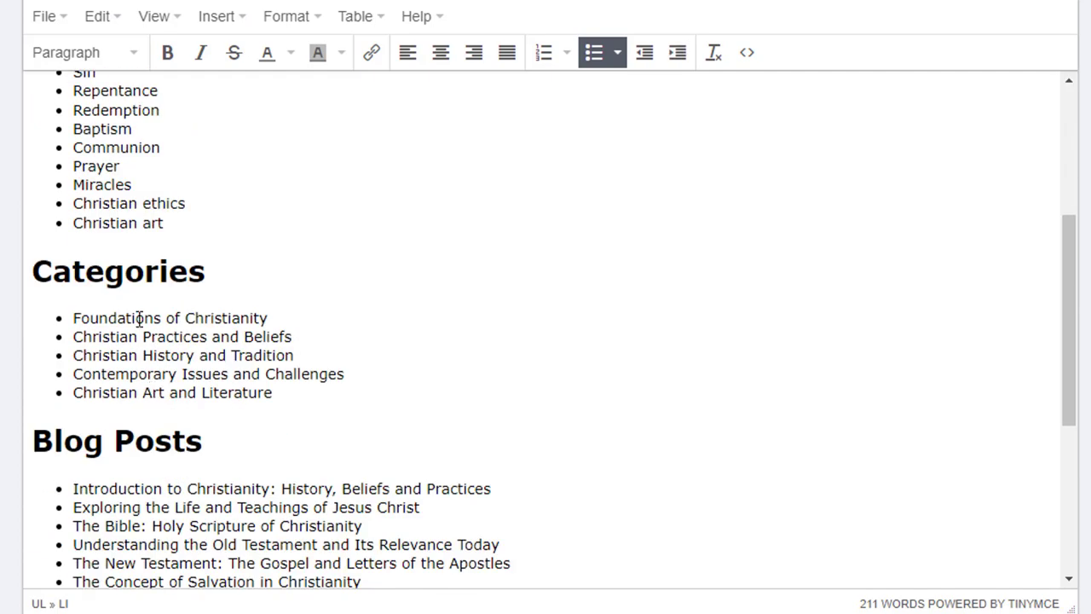
drag(139, 318, 194, 392)
click(194, 392)
scroll(195, 388, down, 4)
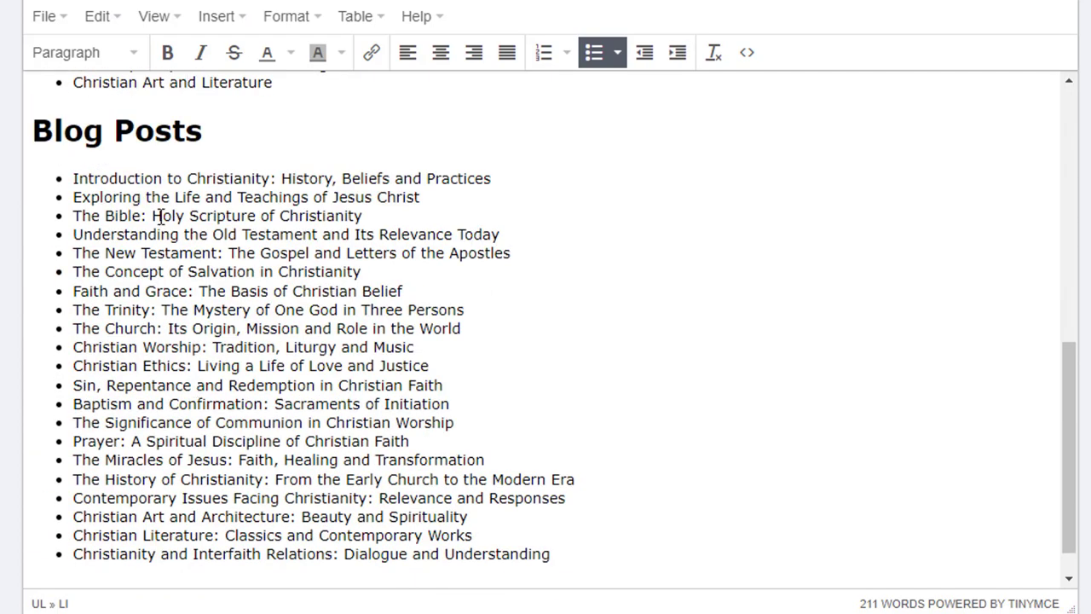
drag(170, 197, 272, 517)
scroll(272, 511, down, 1)
scroll(267, 501, up, 5)
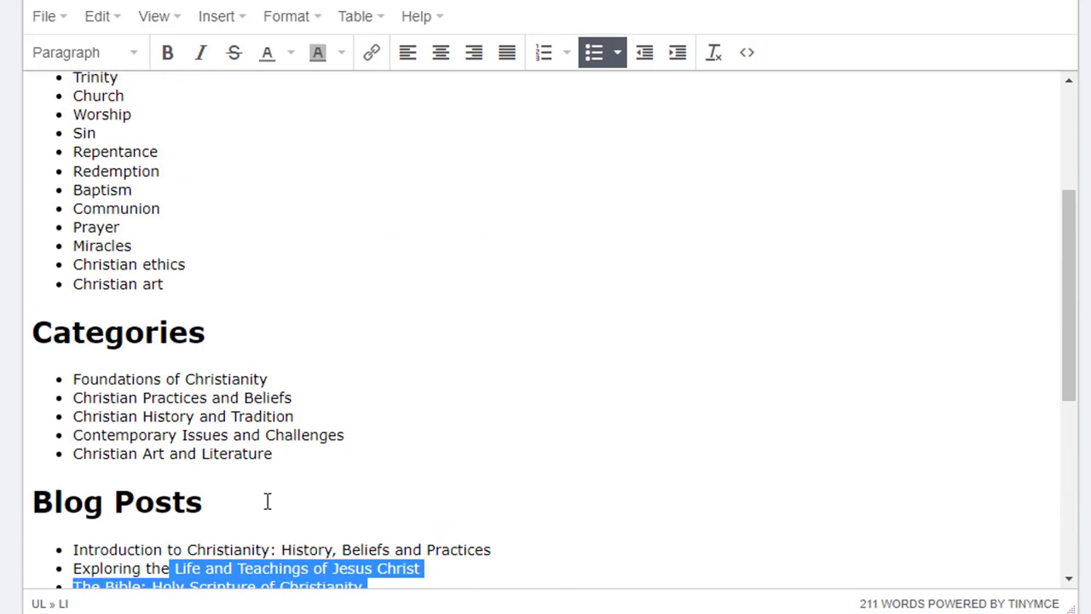
scroll(267, 502, up, 3)
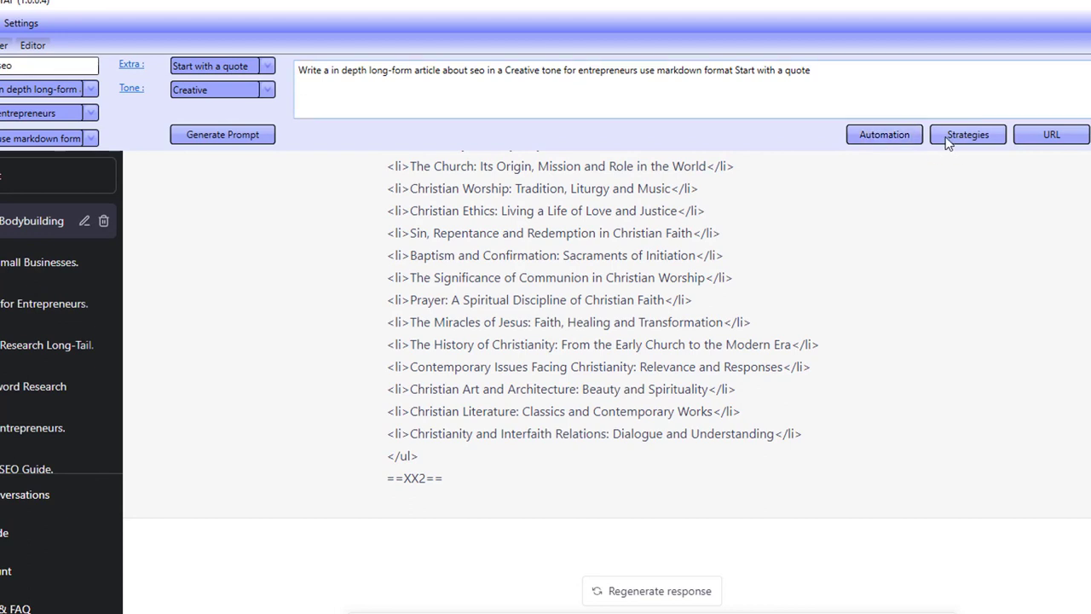
Look over the keyword list and run settings in the Automation window, and close the window.
click(852, 135)
drag(563, 182, 411, 147)
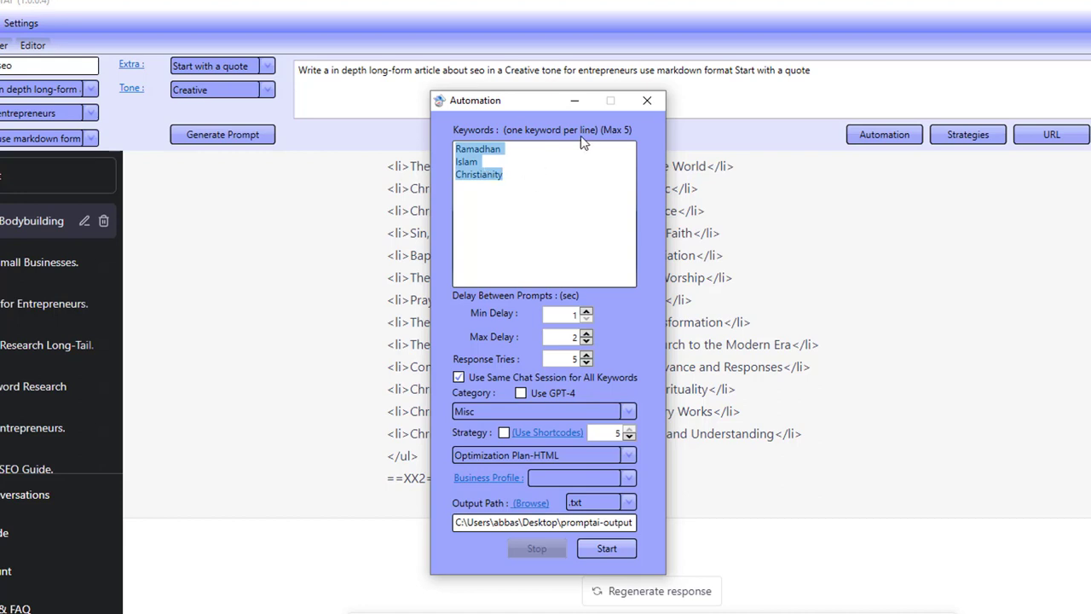
click(654, 105)
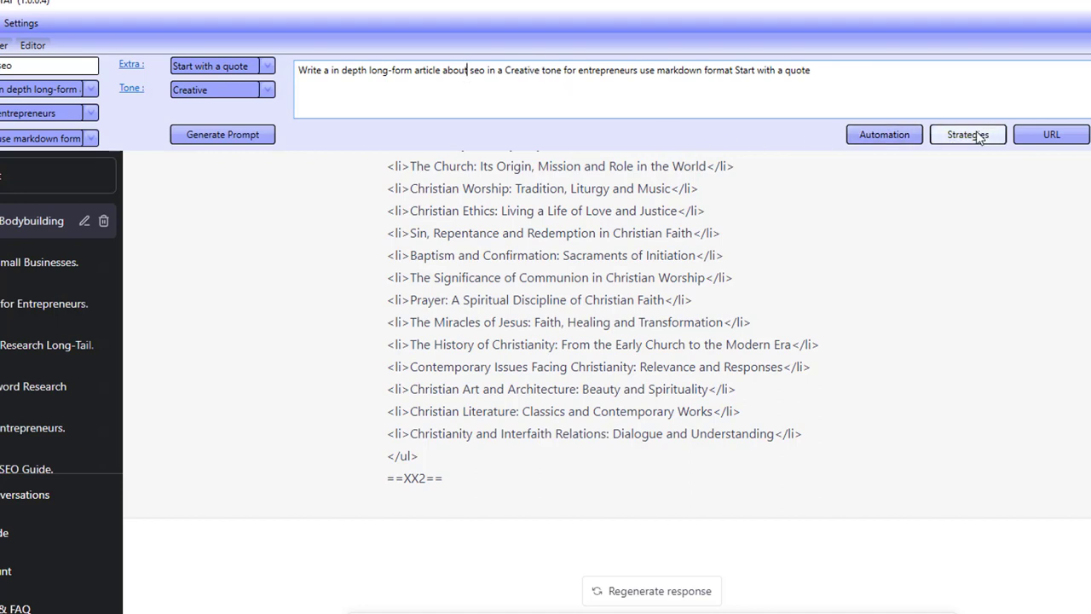
click(869, 136)
click(581, 186)
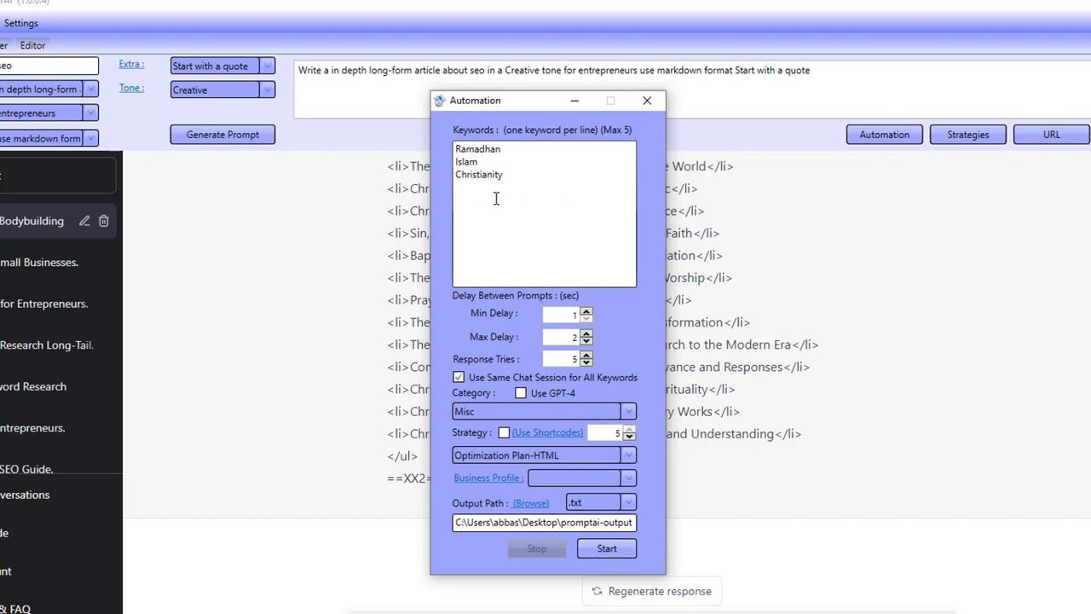
click(647, 106)
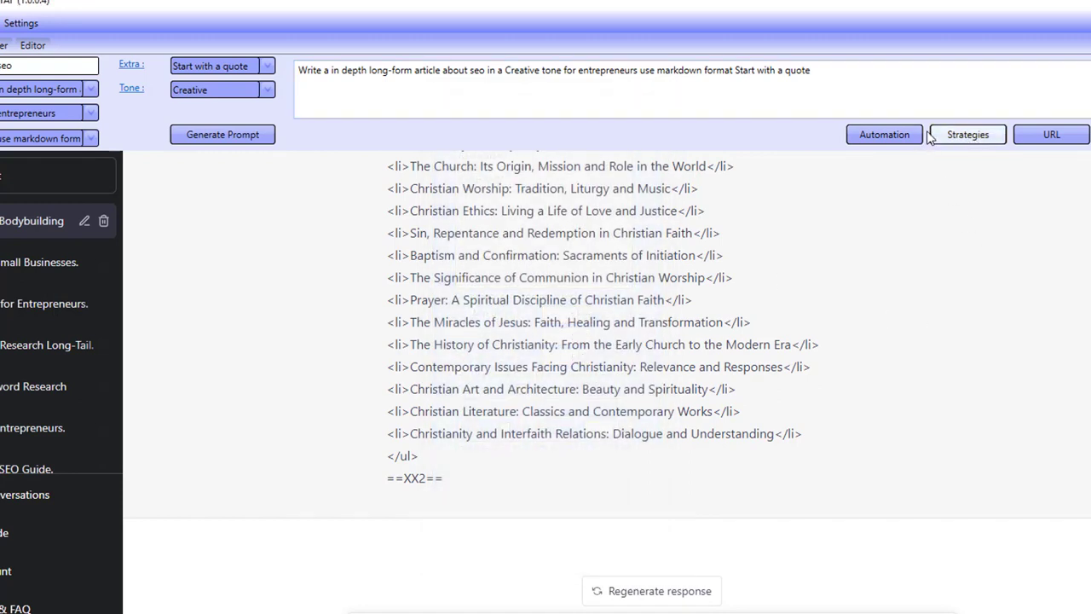
Open Strategy Management, load the Local Article strategy from the Abbs category for editing, and inspect its saved output.
click(965, 136)
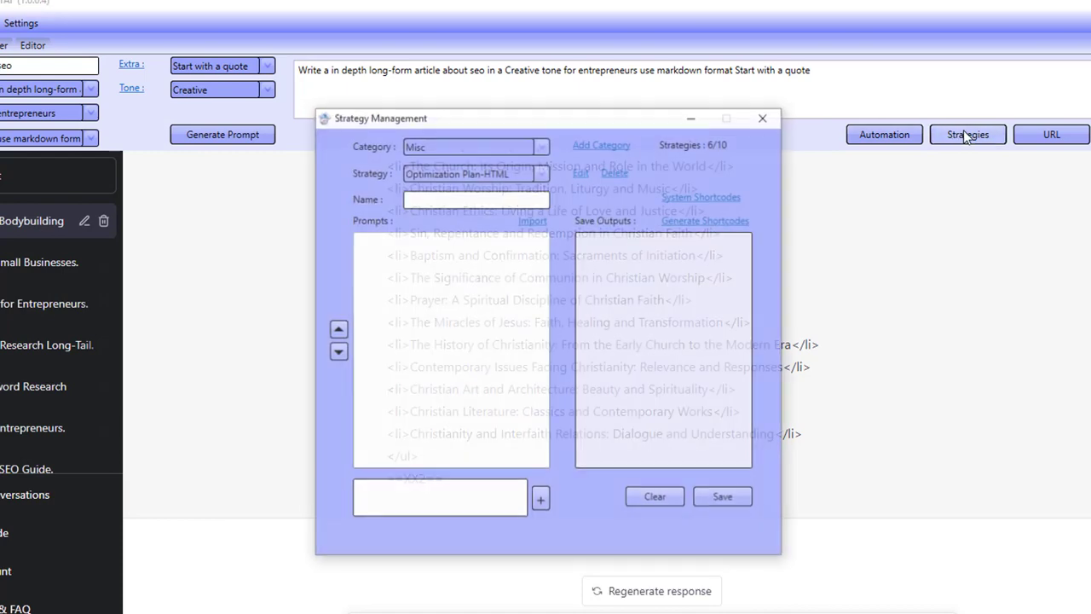
click(475, 145)
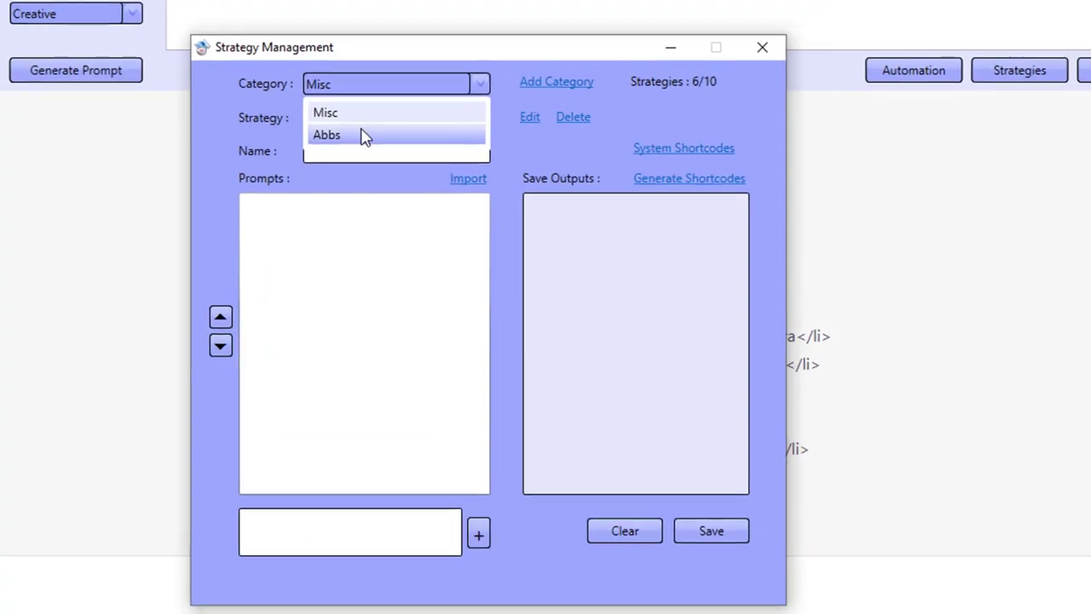
click(447, 184)
click(317, 106)
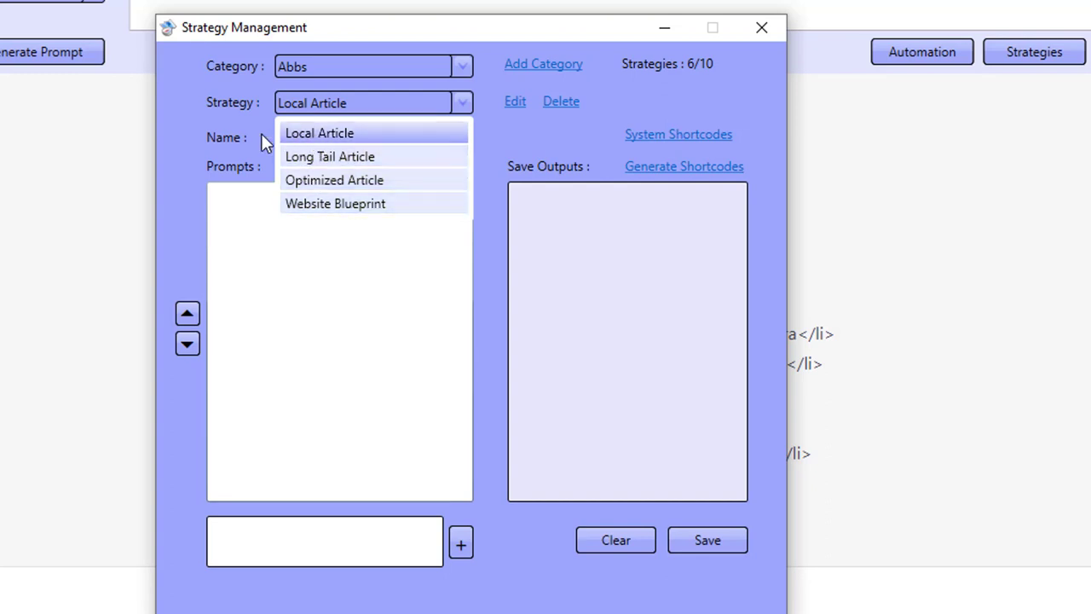
click(317, 134)
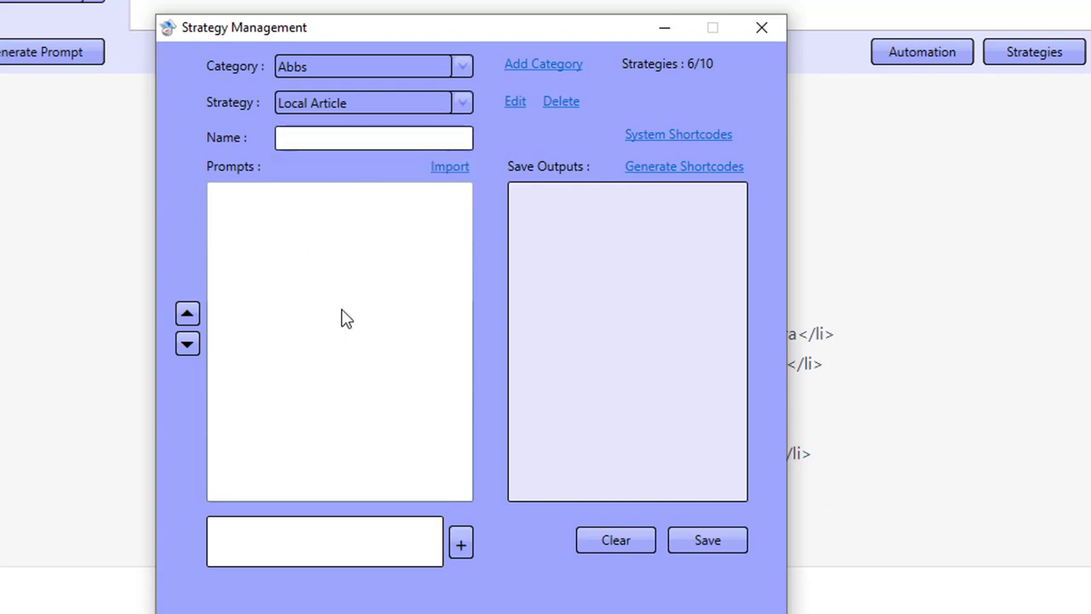
click(513, 103)
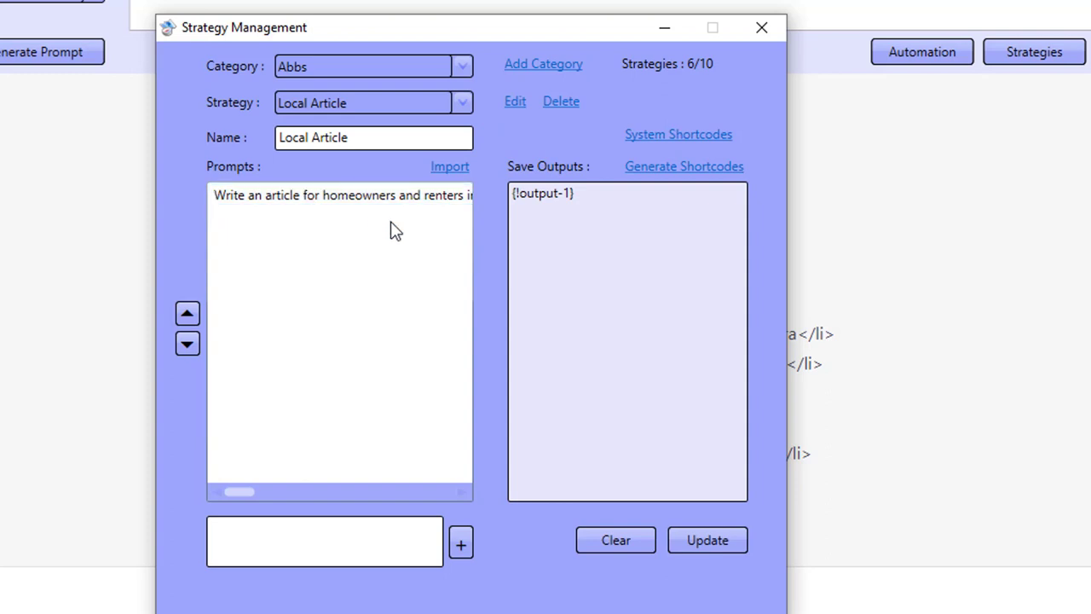
drag(522, 193, 618, 181)
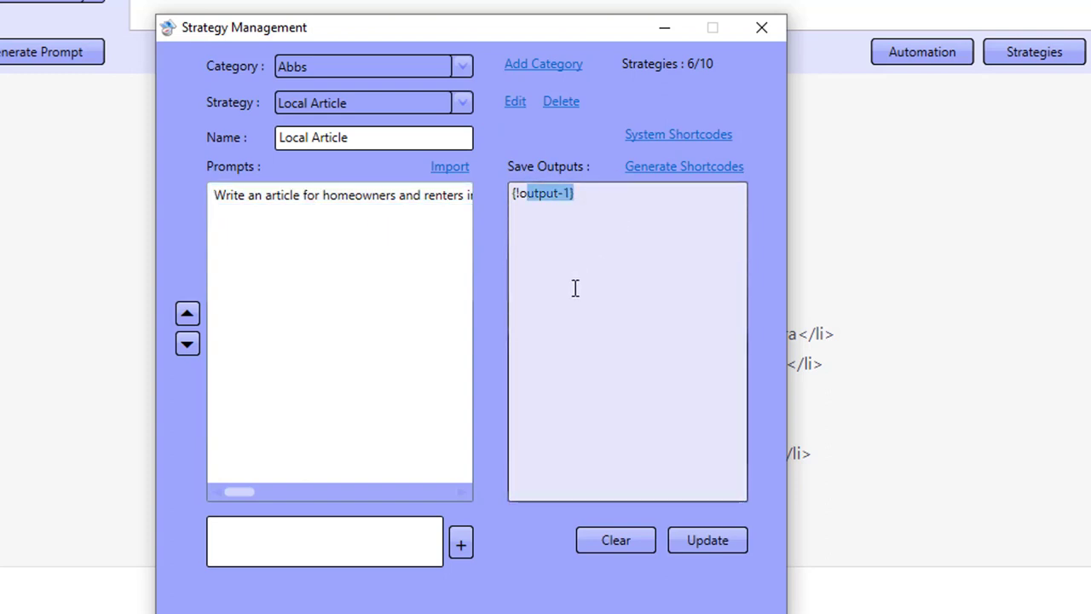
Load the Long Tail Article strategy from the Abbs category for editing.
click(322, 69)
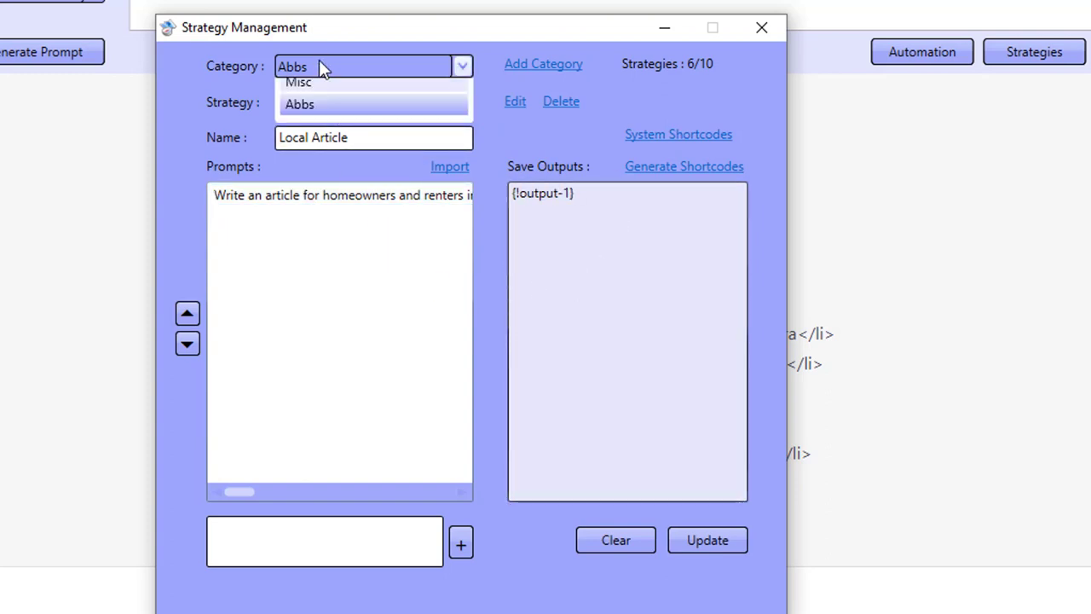
click(484, 96)
click(297, 107)
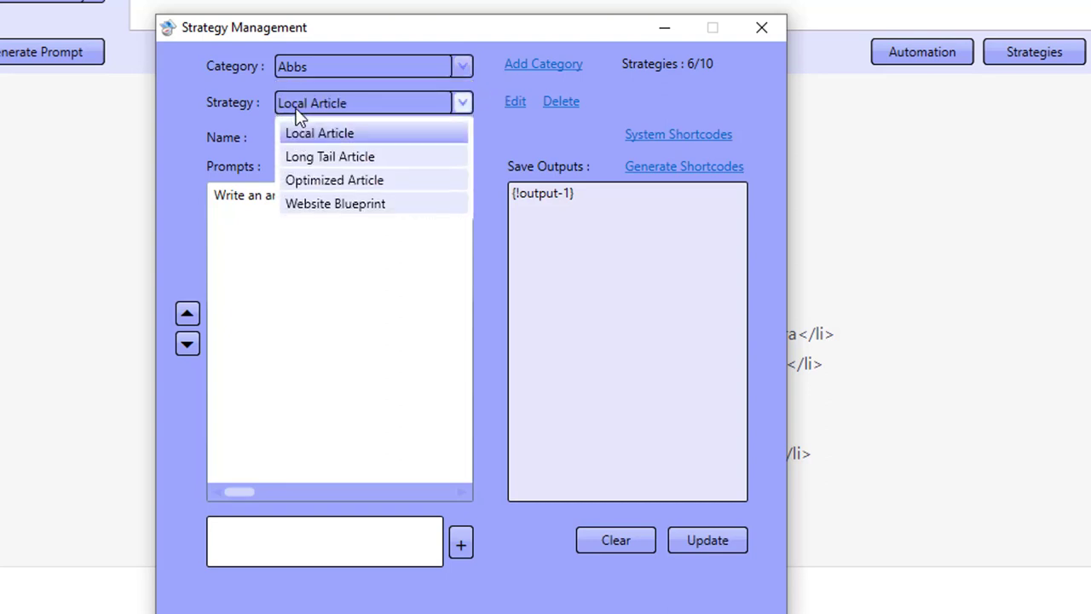
click(296, 158)
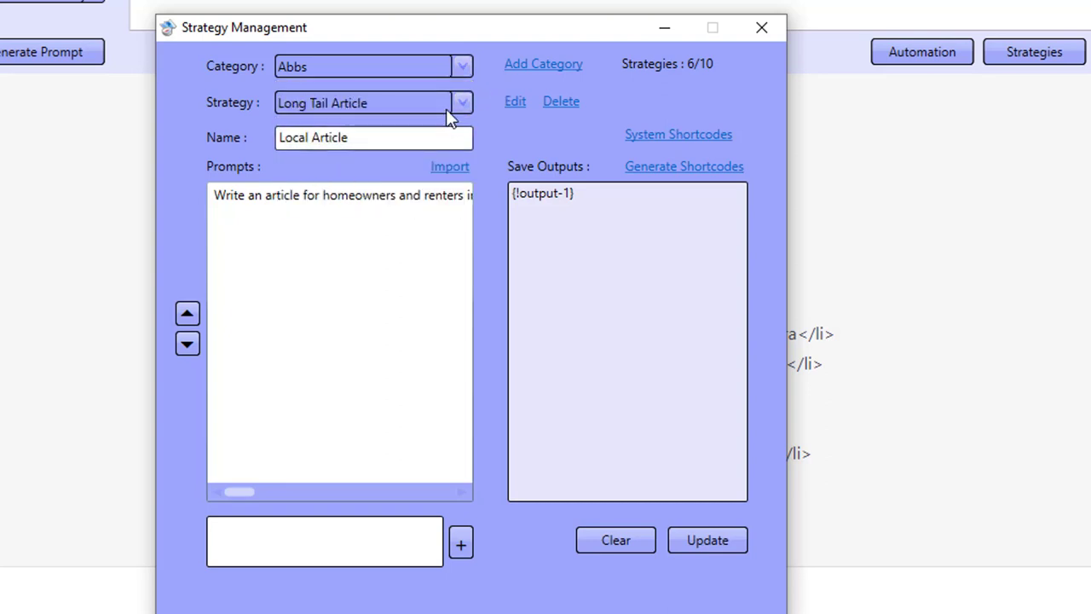
click(503, 106)
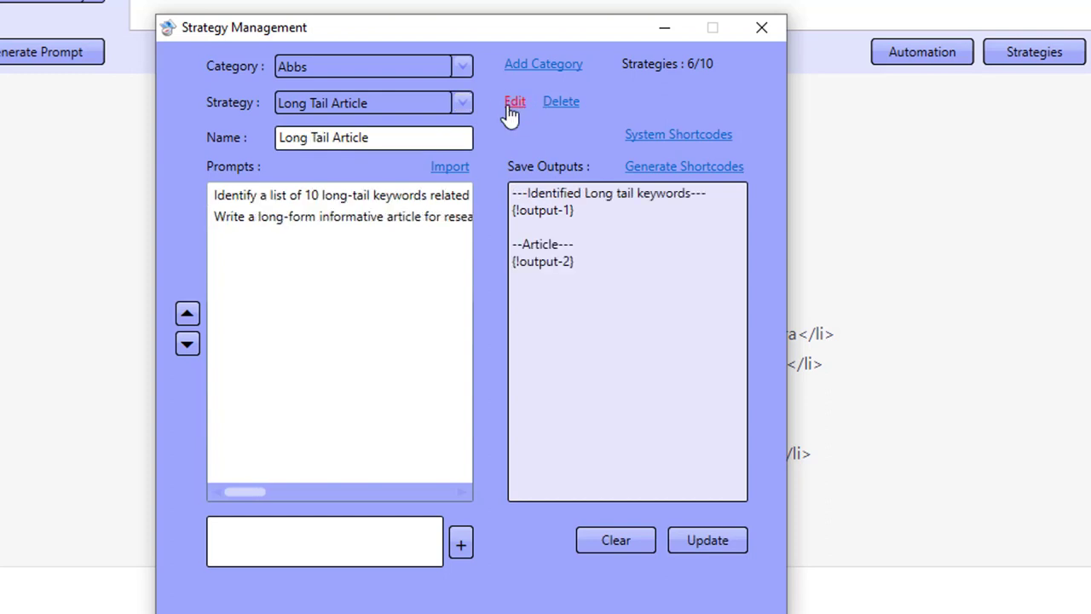
Examine the two prompts of the Long Tail Article strategy and the matching output shortcodes in its Save Outputs text.
click(336, 198)
click(335, 216)
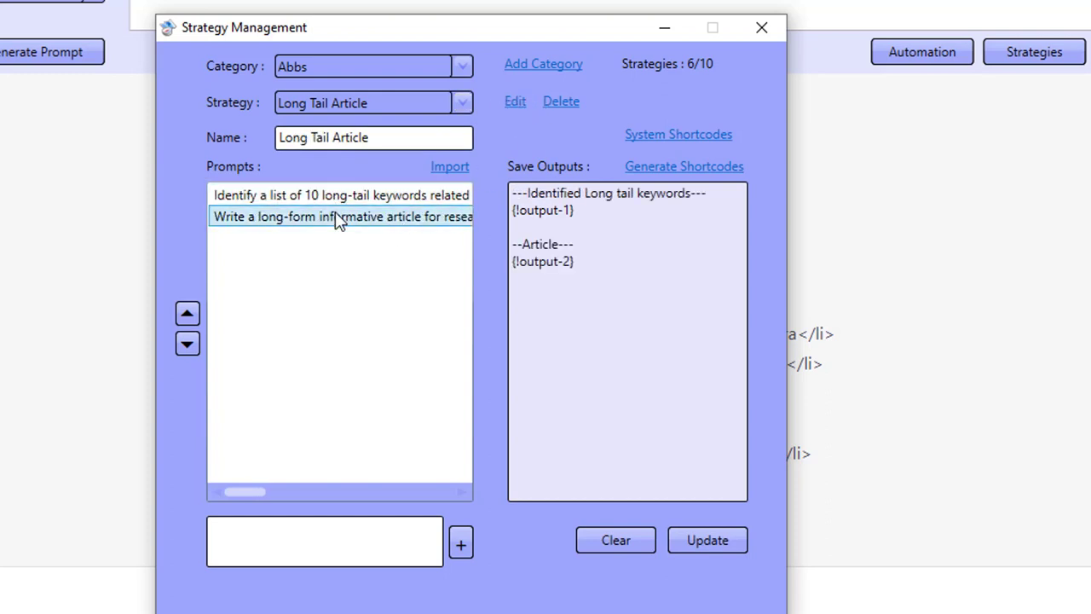
click(335, 197)
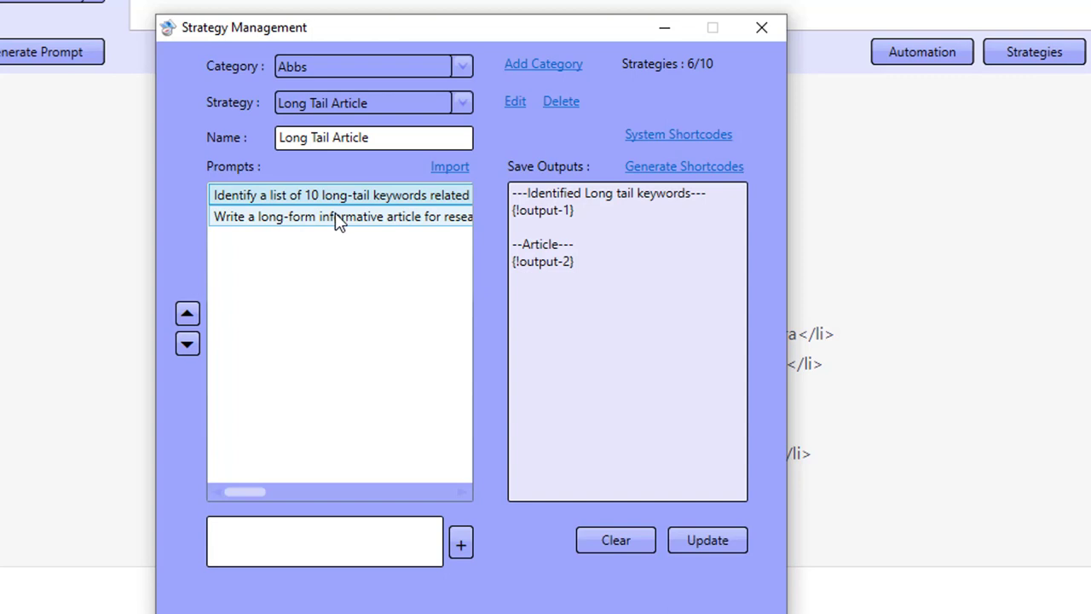
click(523, 193)
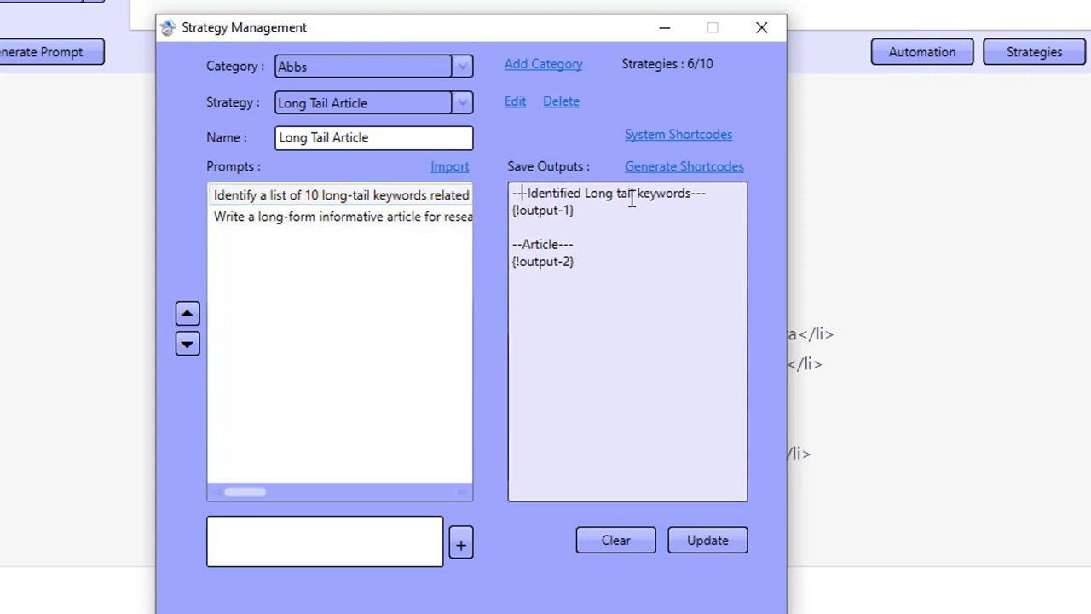
drag(575, 211, 518, 218)
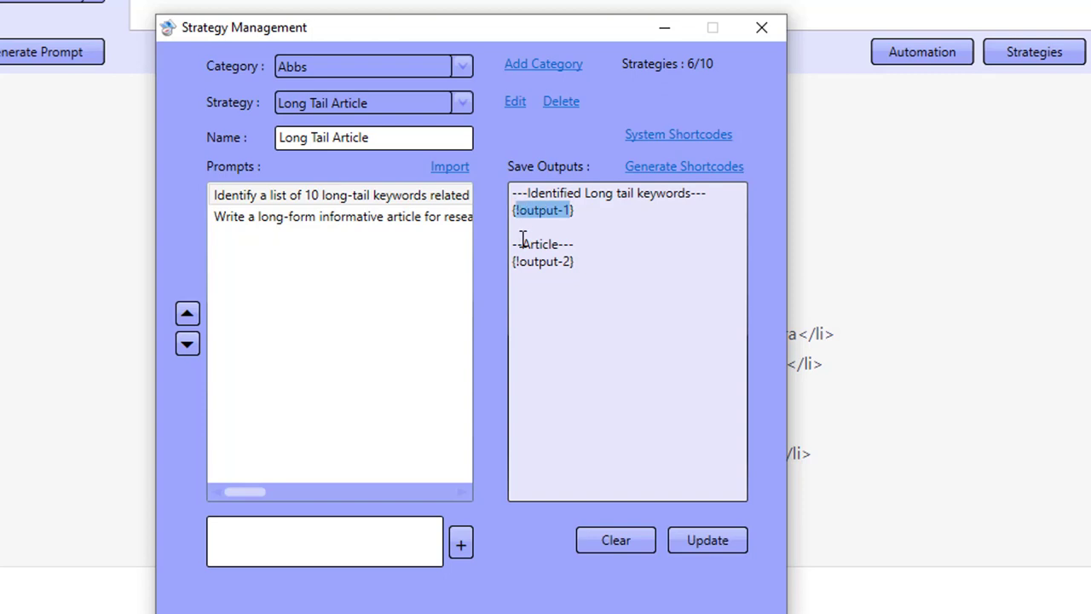
drag(575, 262, 519, 278)
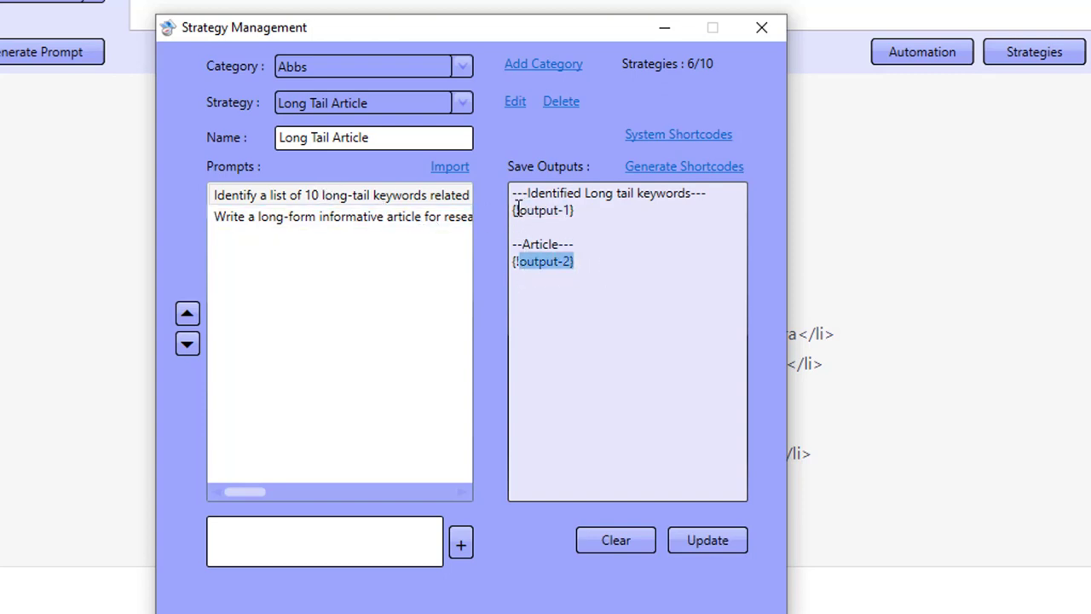
drag(519, 210, 547, 210)
Inspect the {!keyword} shortcode in the first prompt, close the prompt without changes, and check the {!output-1} shortcode in Save Outputs.
double_click(343, 197)
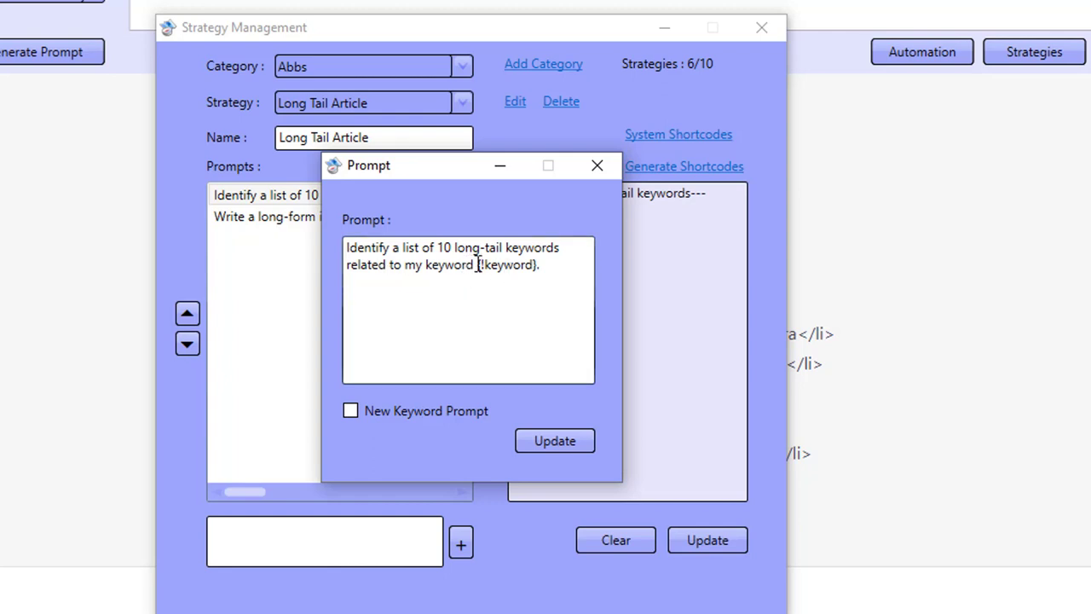
drag(477, 264, 534, 254)
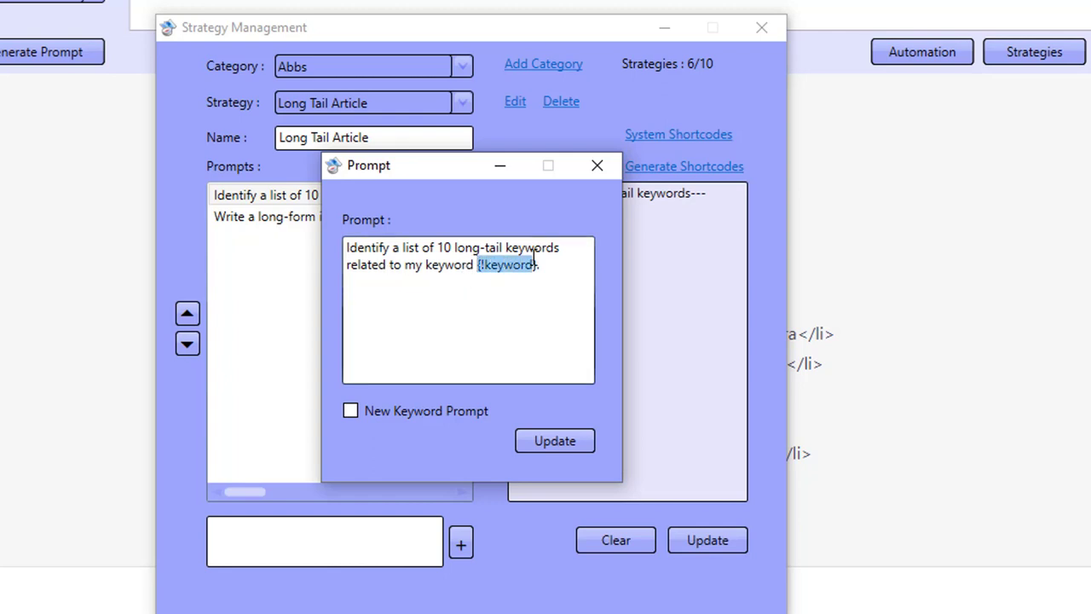
click(507, 274)
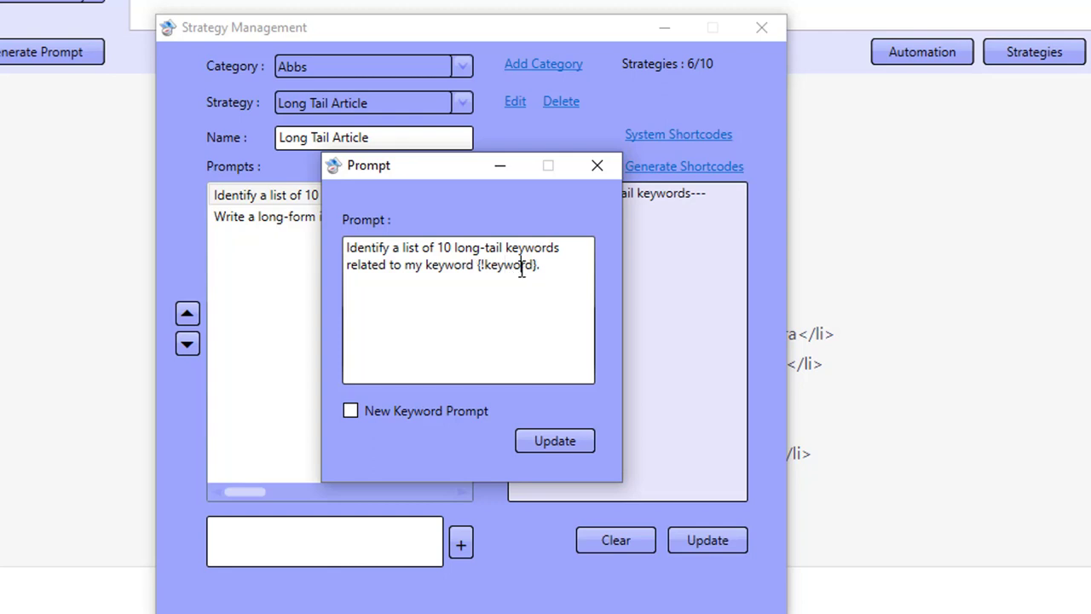
click(597, 166)
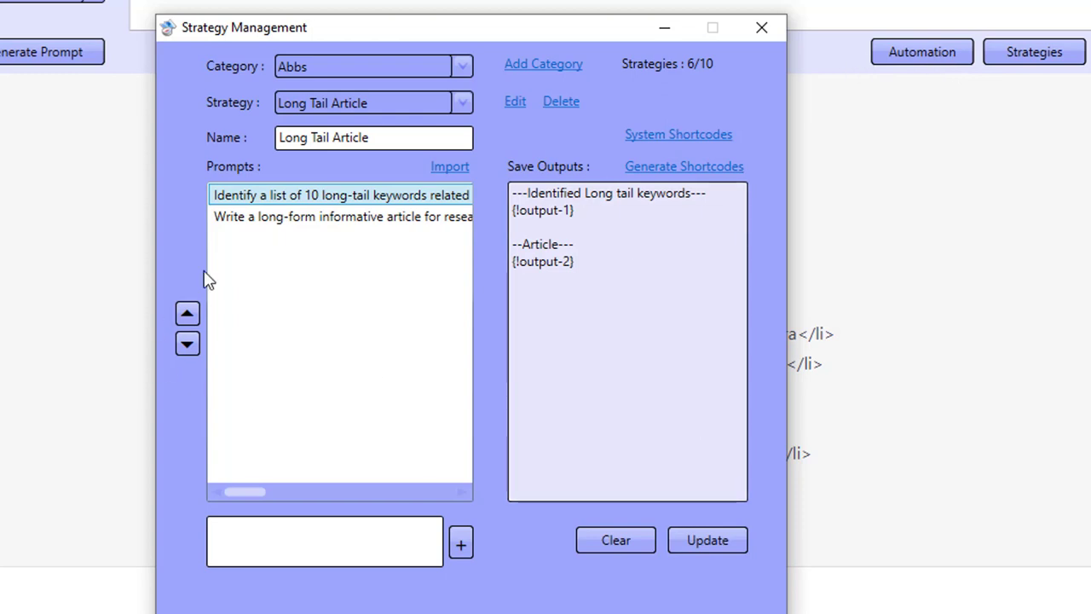
double_click(555, 210)
click(571, 209)
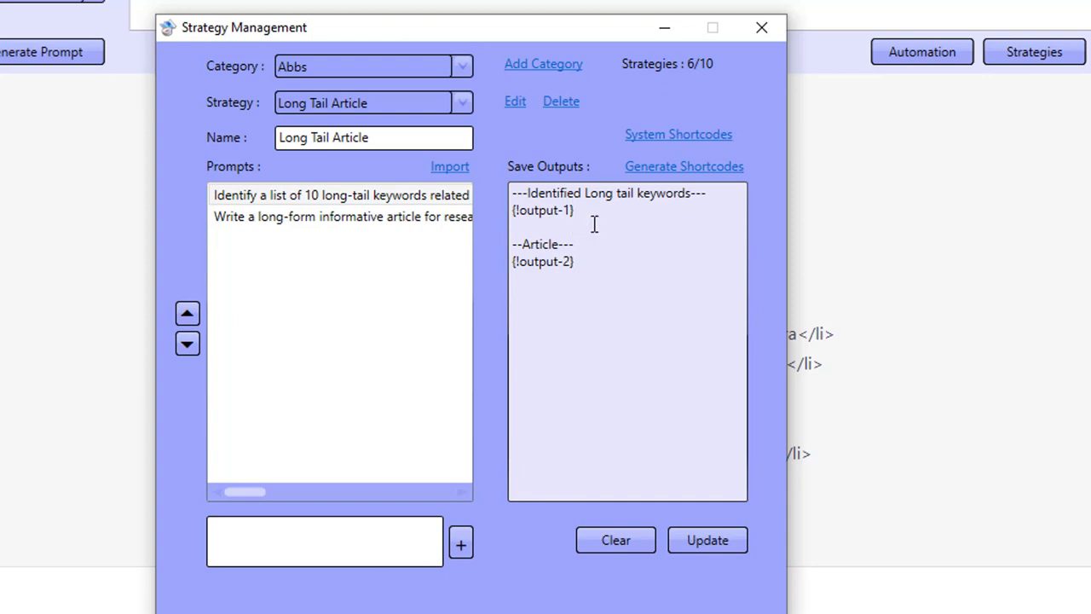
Inspect the long tail keywords heading, the Article heading and the {!output-2} shortcode in the Save Outputs text.
click(707, 194)
key(shift+Home)
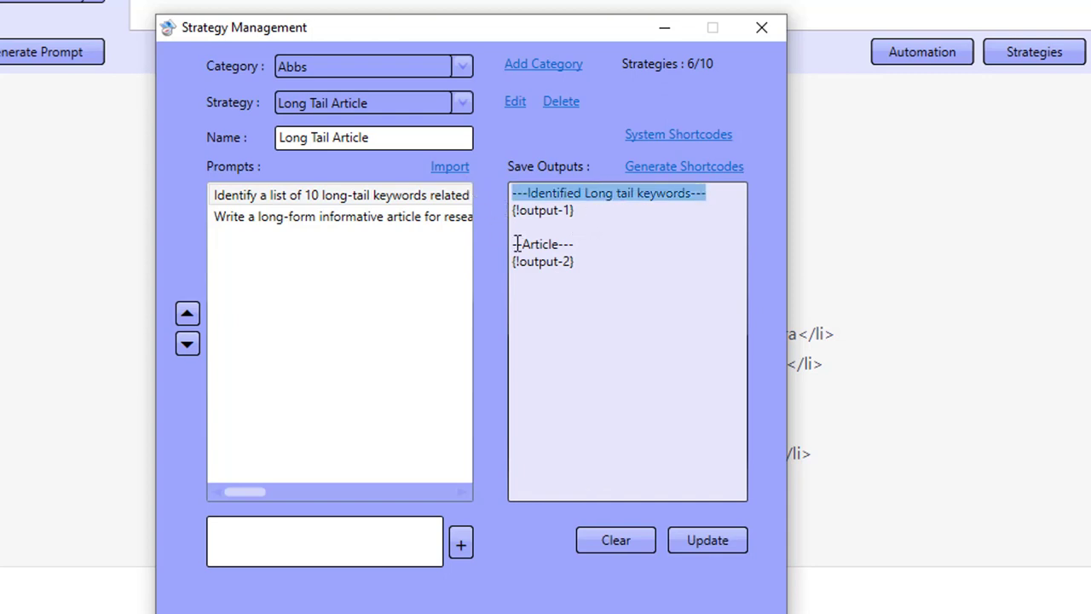
click(522, 248)
drag(616, 264, 452, 287)
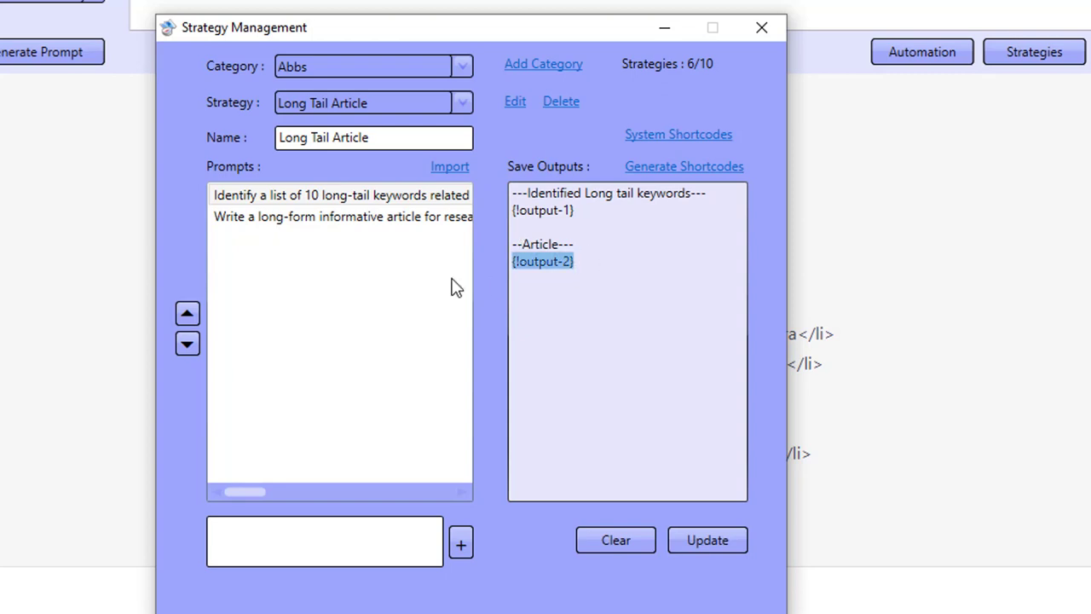
Open the second prompt of the Long Tail Article strategy, read its article instructions, and close it without changes.
click(304, 215)
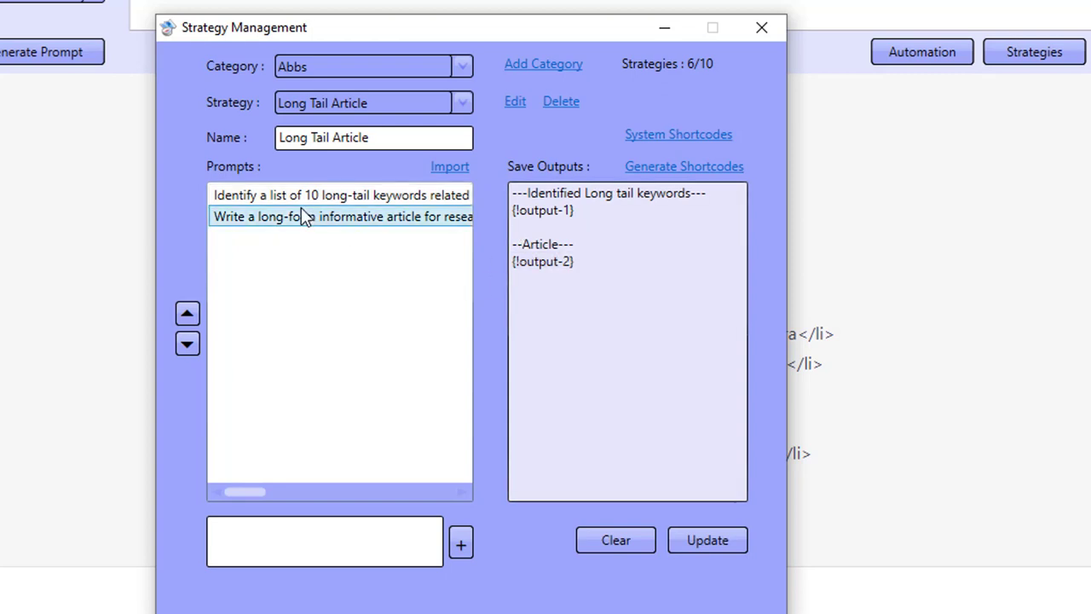
double_click(289, 209)
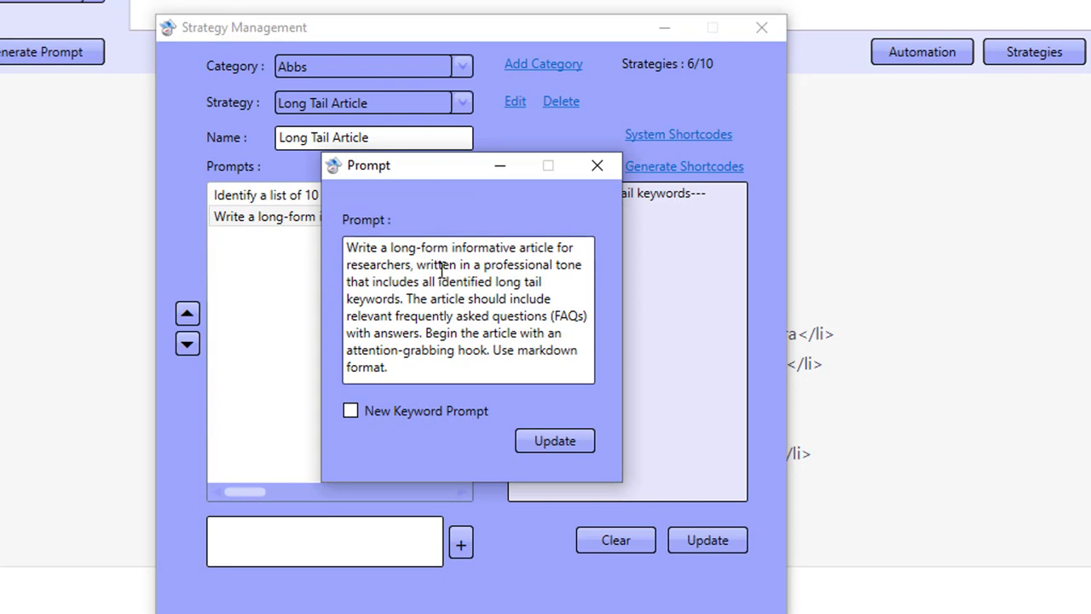
click(593, 164)
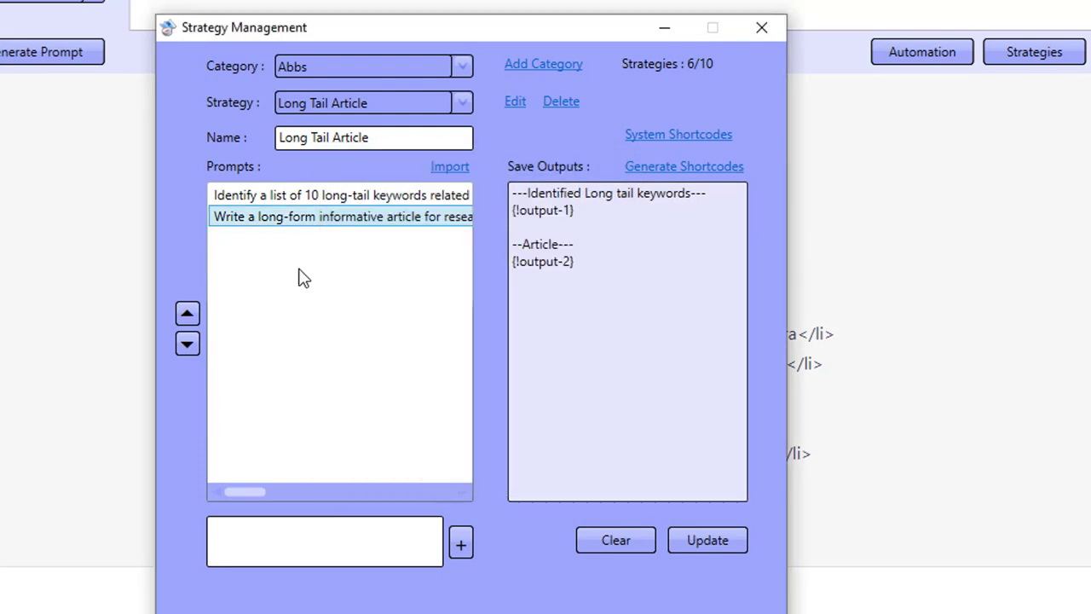
Compare the first prompt with the headings and shortcodes in Save Outputs, and close Strategy Management.
click(284, 195)
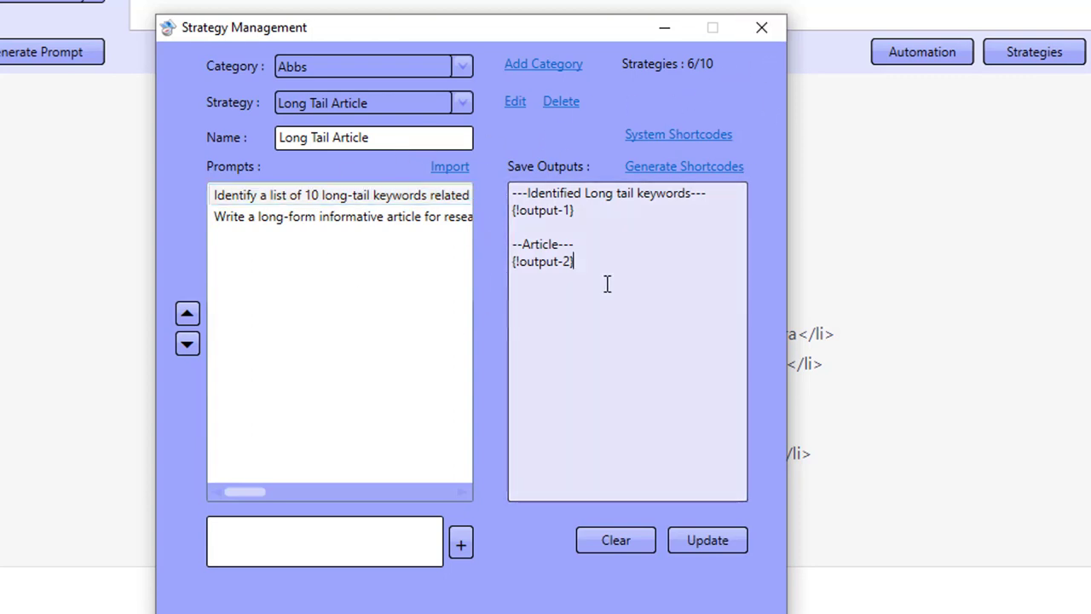
drag(607, 271, 515, 205)
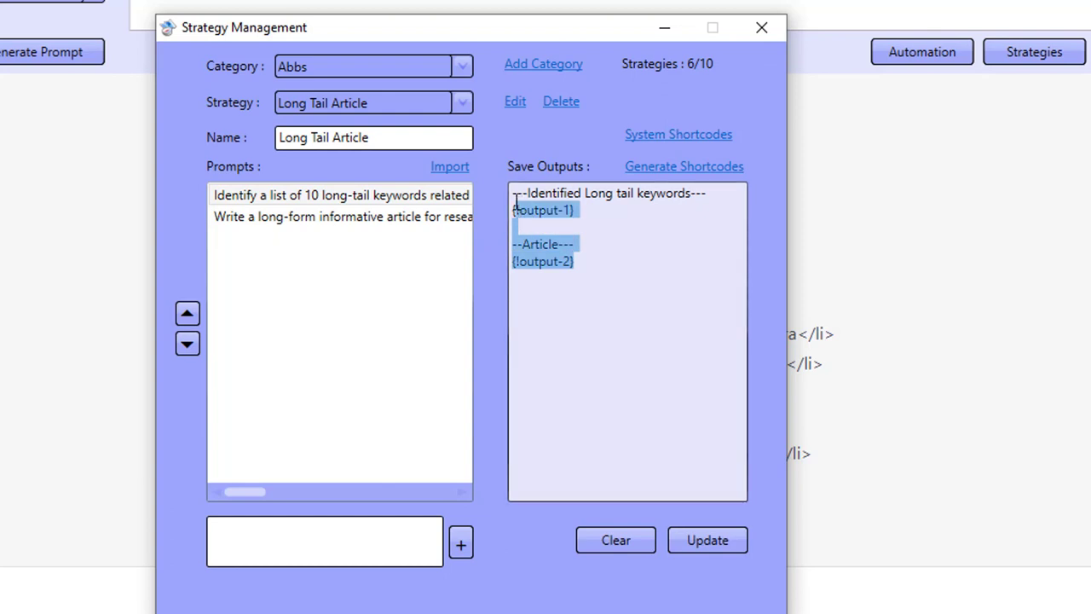
click(778, 37)
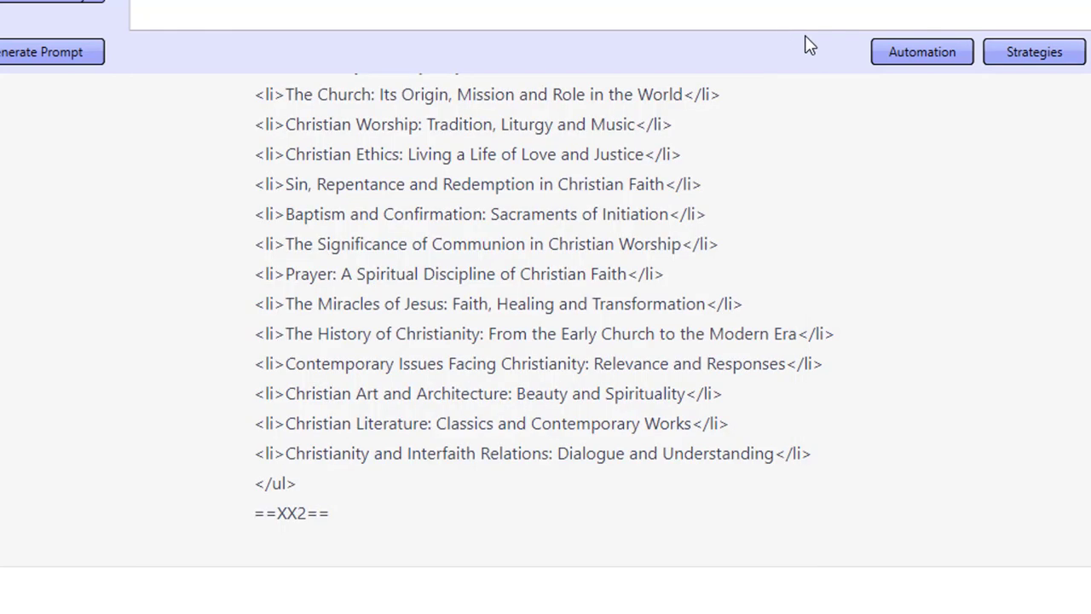
Open the Automation settings and choose the Long Tail Article strategy from the Abbs category.
click(891, 61)
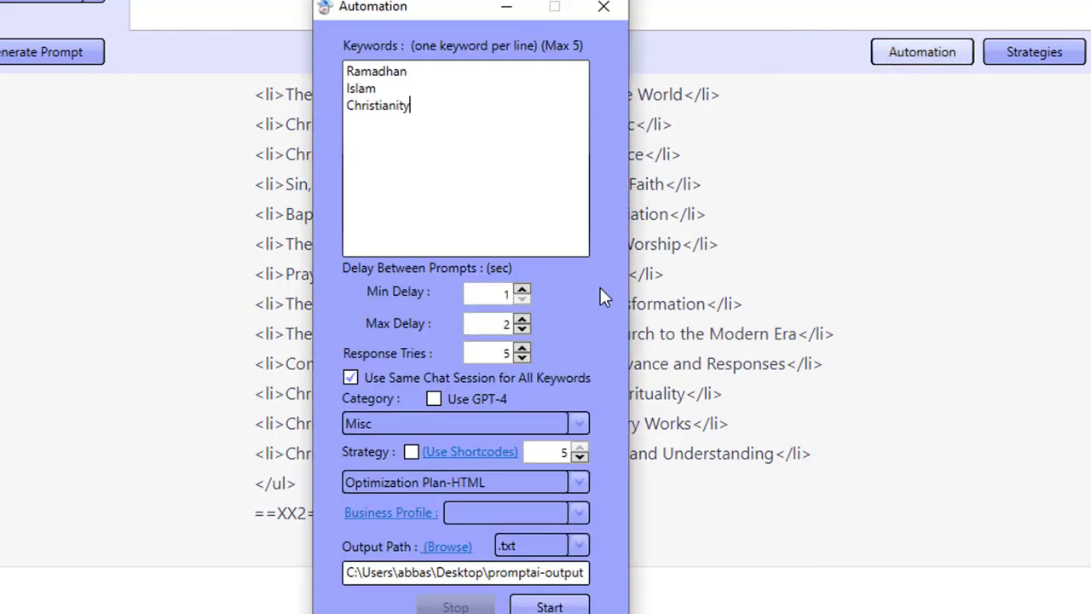
click(416, 428)
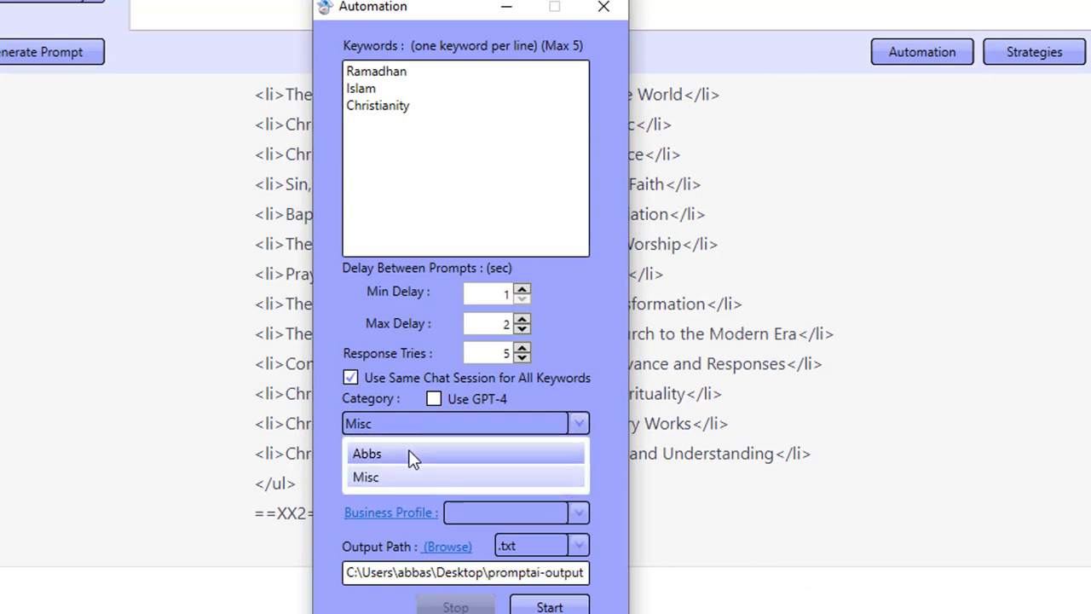
click(410, 454)
click(410, 485)
click(407, 535)
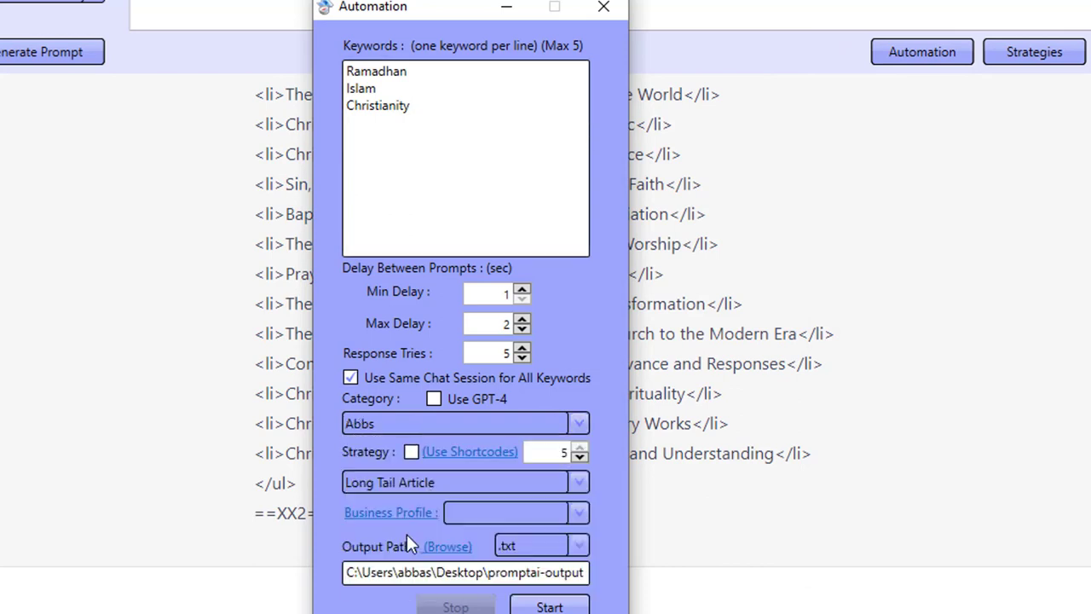
Remove Islam and Christianity from the keywords, run the automation for Ramadhan only, and dismiss the completion message.
drag(414, 105, 315, 90)
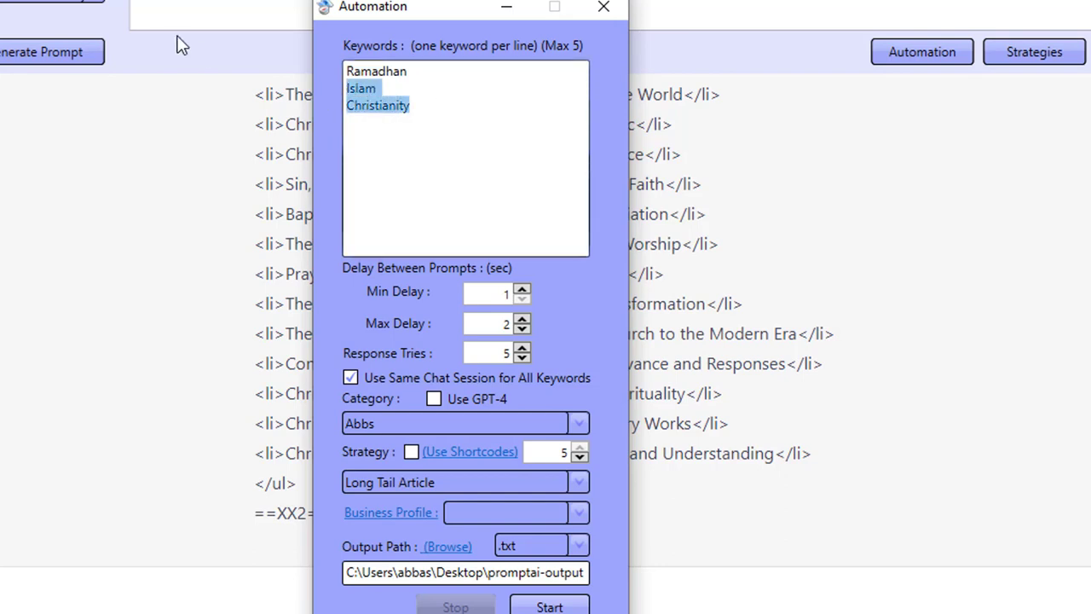
key(BackSpace)
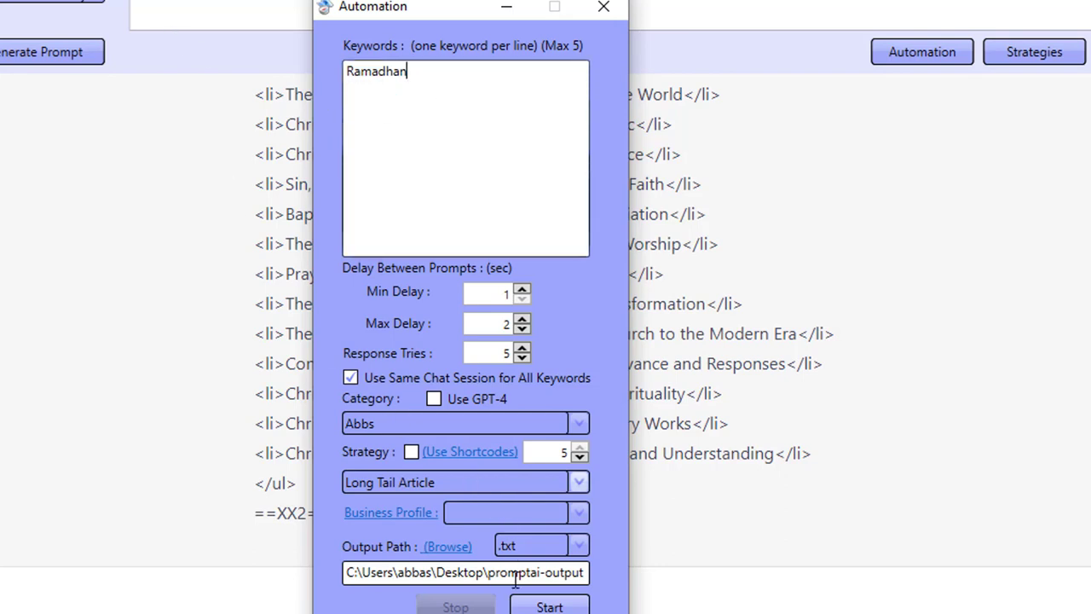
click(526, 607)
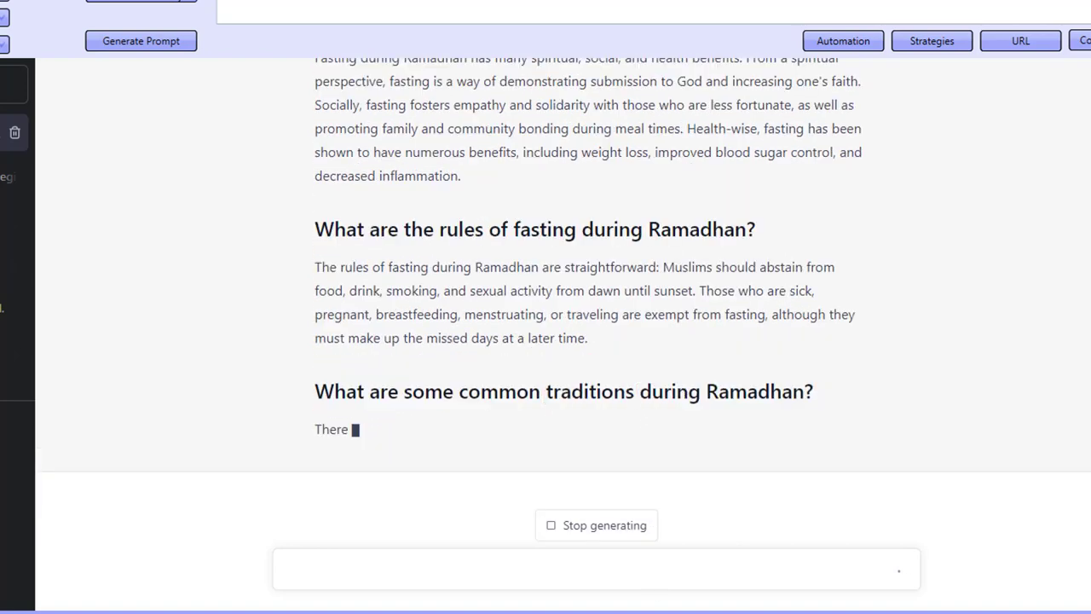
click(633, 597)
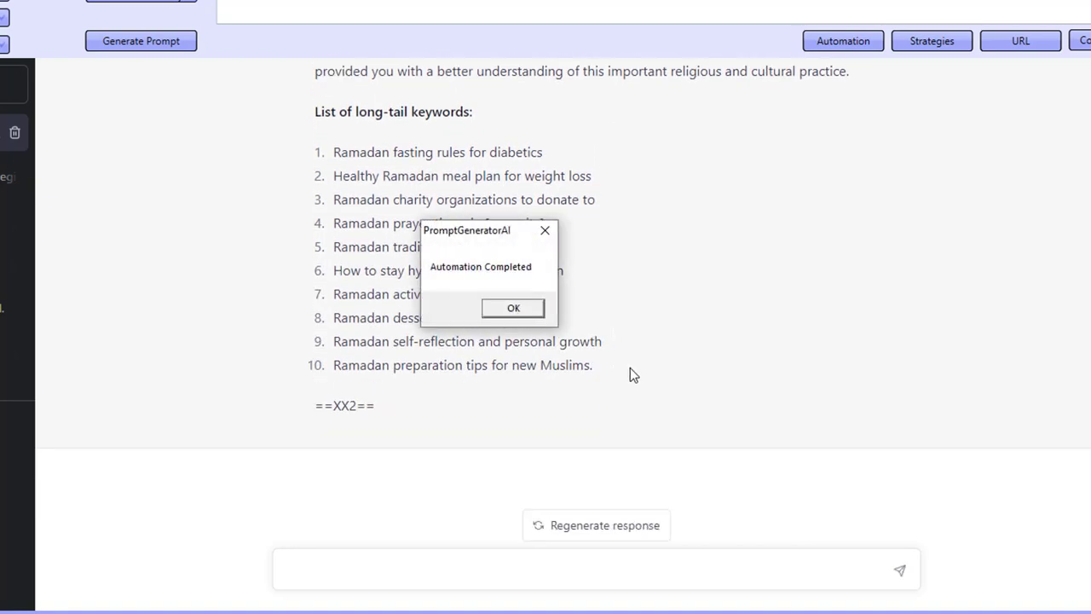
click(519, 313)
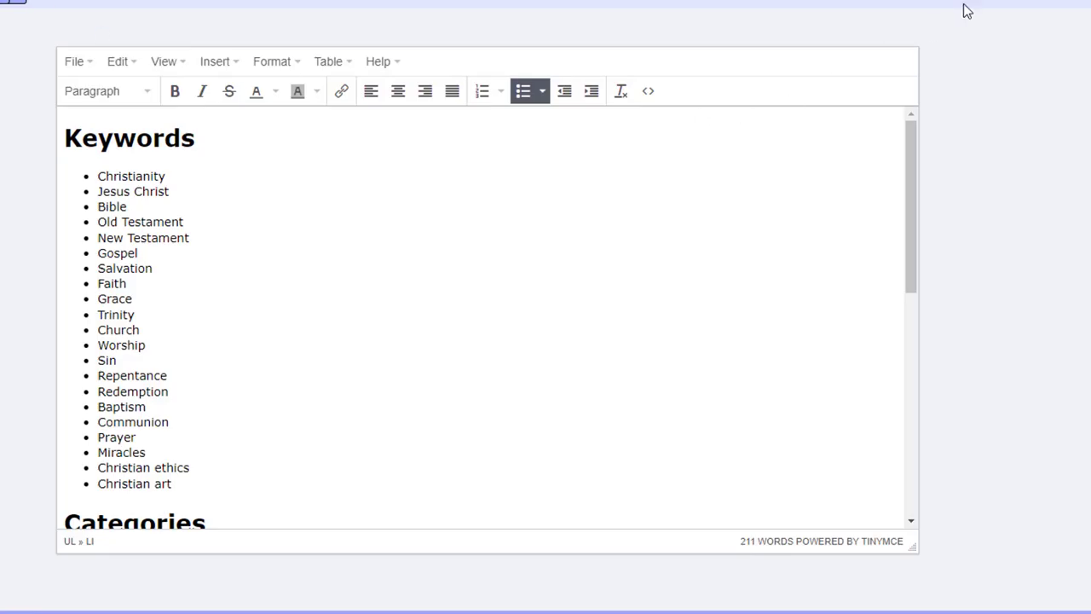
Open the newest Ramadhan text file in the built-in editor and review its Identified Long tail keywords section.
click(24, 33)
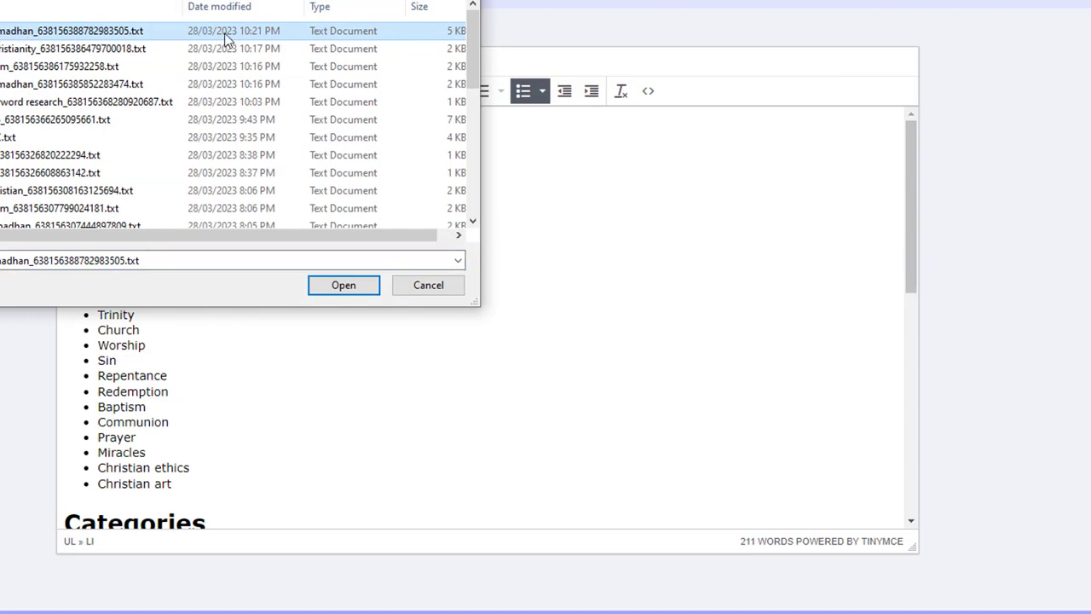
click(343, 287)
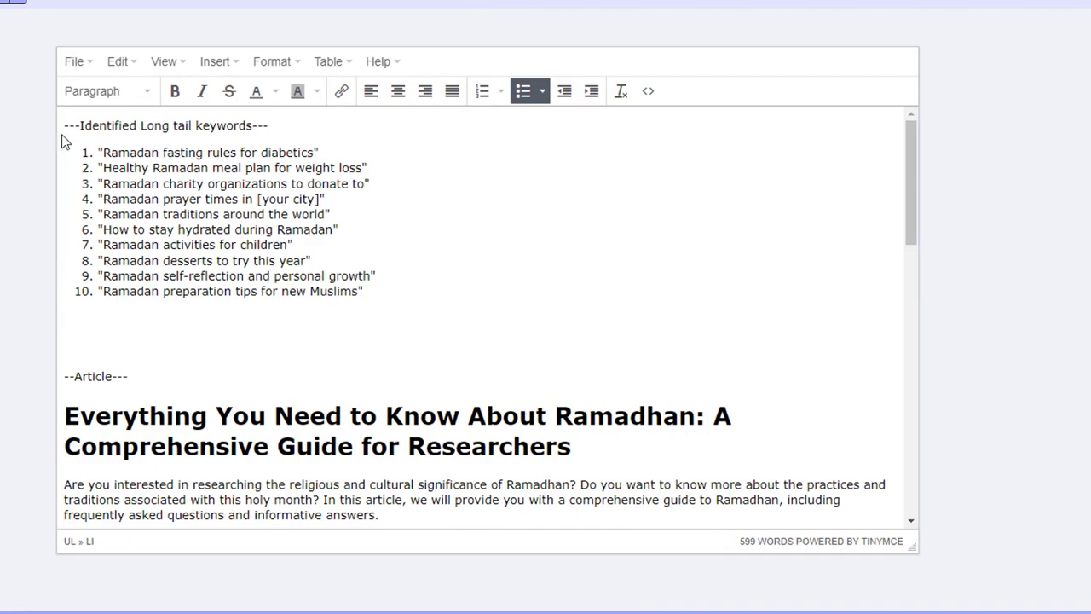
drag(77, 126, 257, 125)
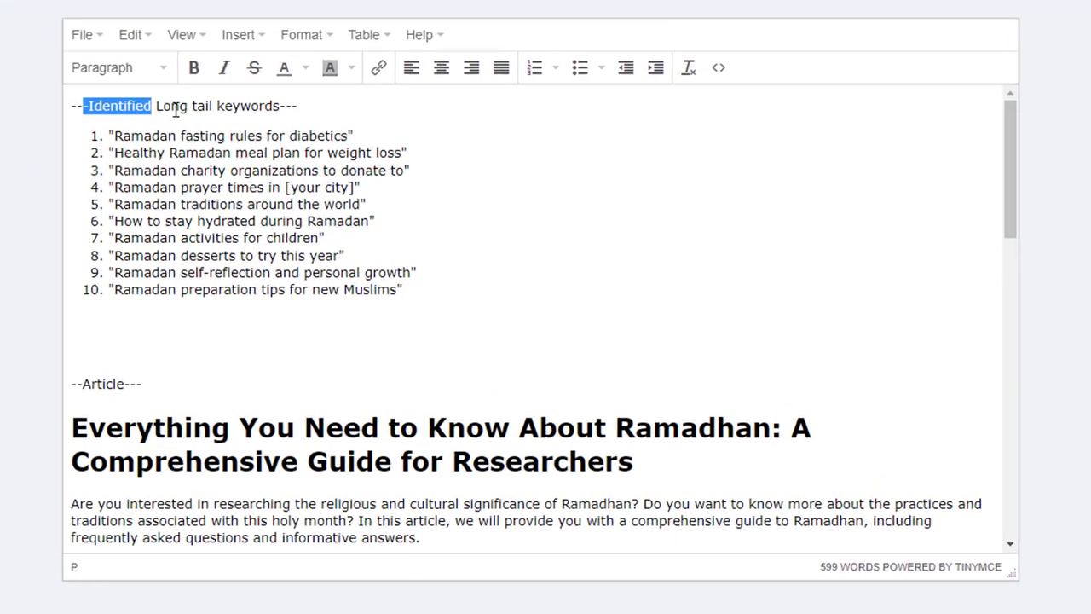
drag(163, 129, 404, 295)
Review the Article section of the Ramadhan file, from its label and main heading through the question sections.
click(220, 388)
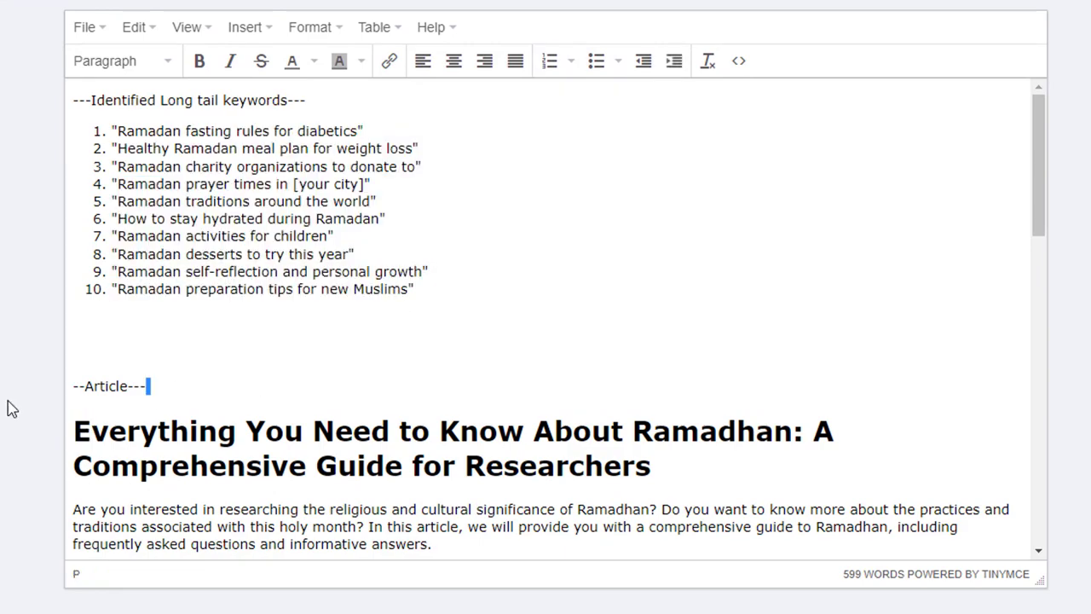
key(shift+Home)
click(192, 433)
scroll(174, 411, down, 2)
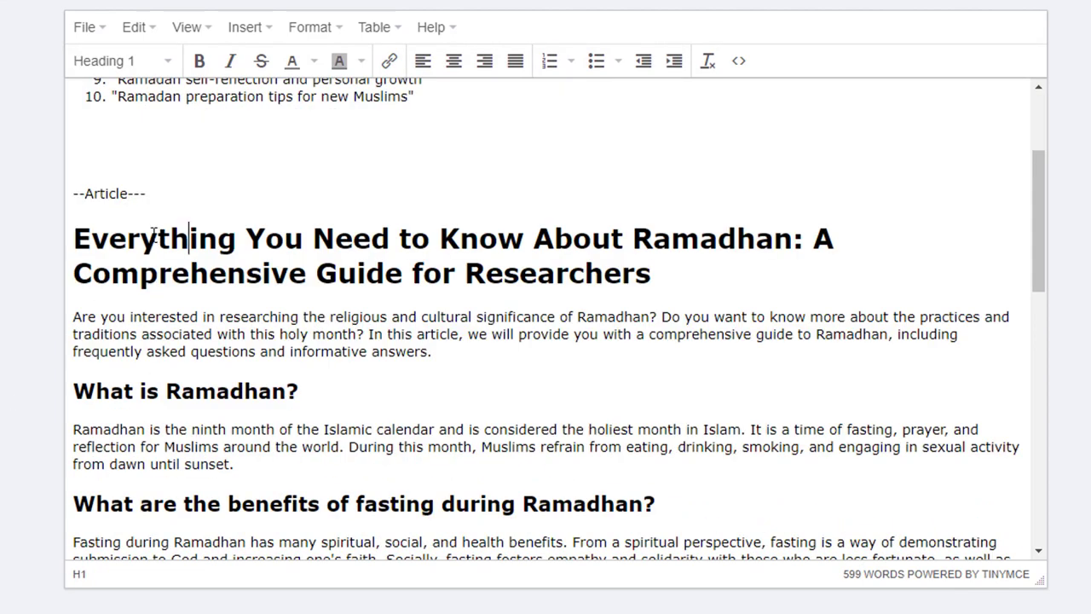
drag(155, 237, 315, 473)
scroll(309, 541, down, 3)
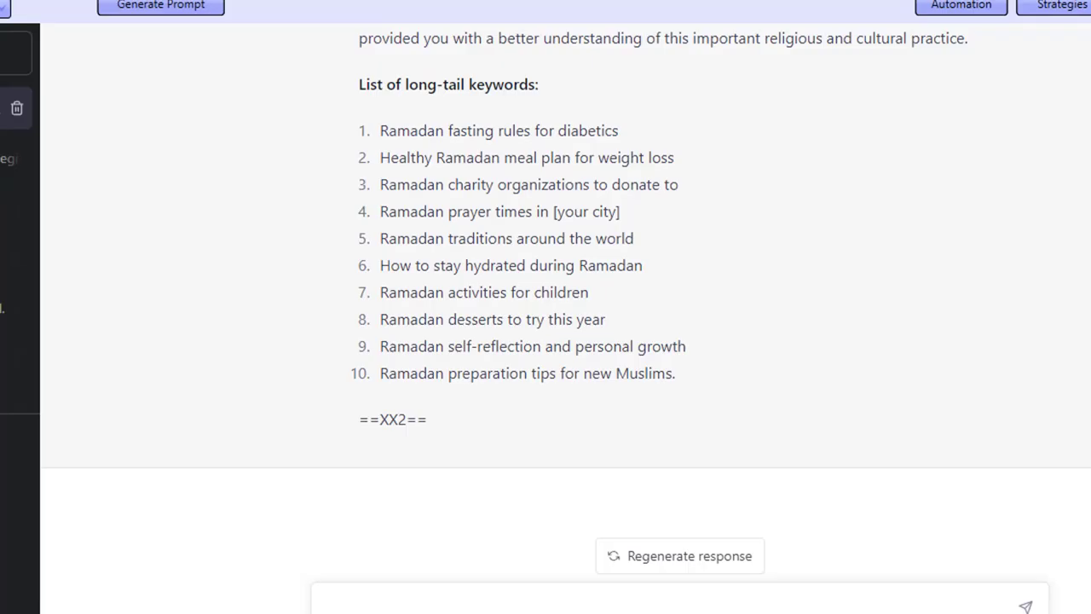
Return to Strategy Management and load the Long Tail Article strategy from the Abbs category for editing.
click(1057, 7)
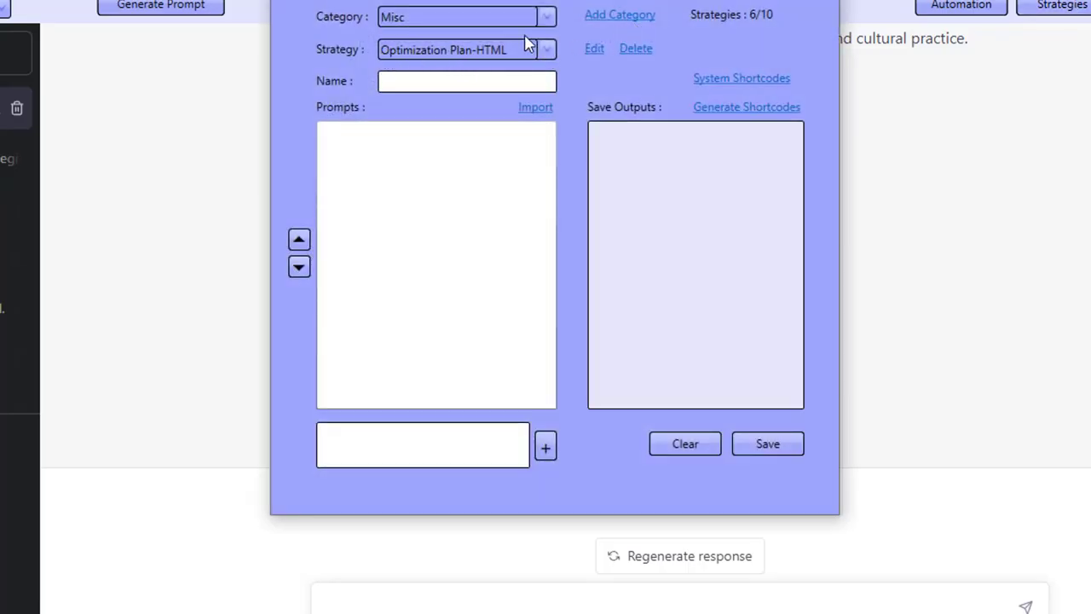
click(448, 23)
click(404, 66)
click(420, 53)
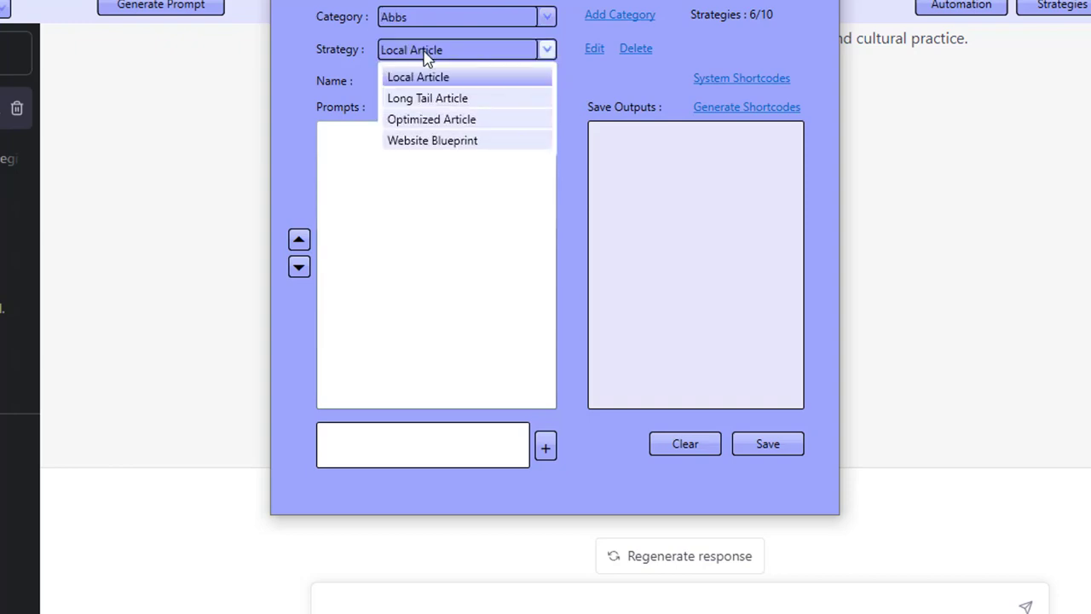
click(418, 97)
click(595, 49)
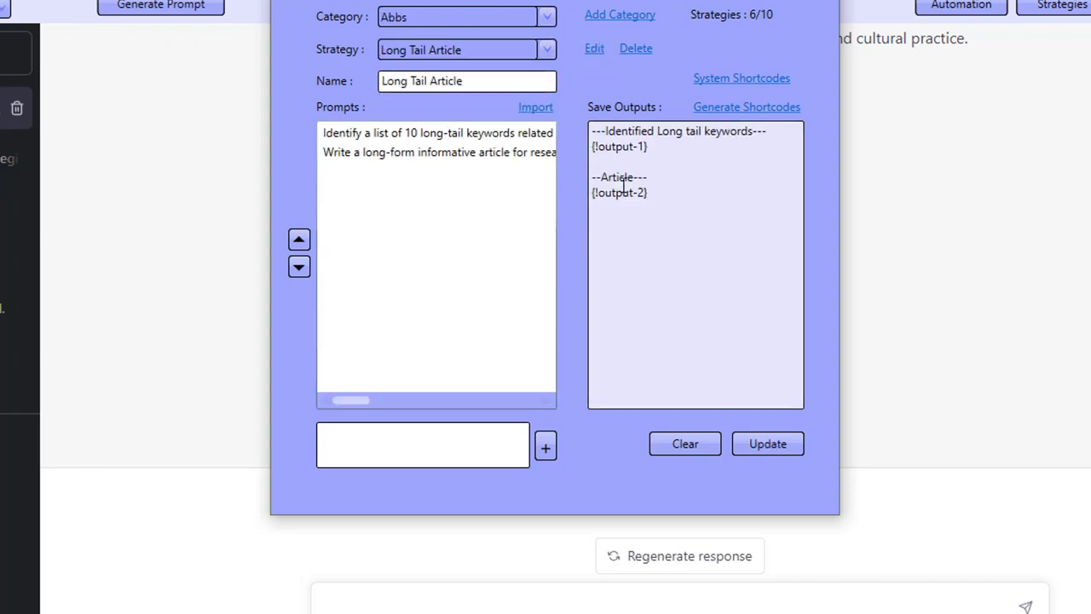
Examine how the Save Outputs text combines custom headings with the {!output-1} and {!output-2} shortcodes.
drag(635, 130, 674, 200)
click(675, 200)
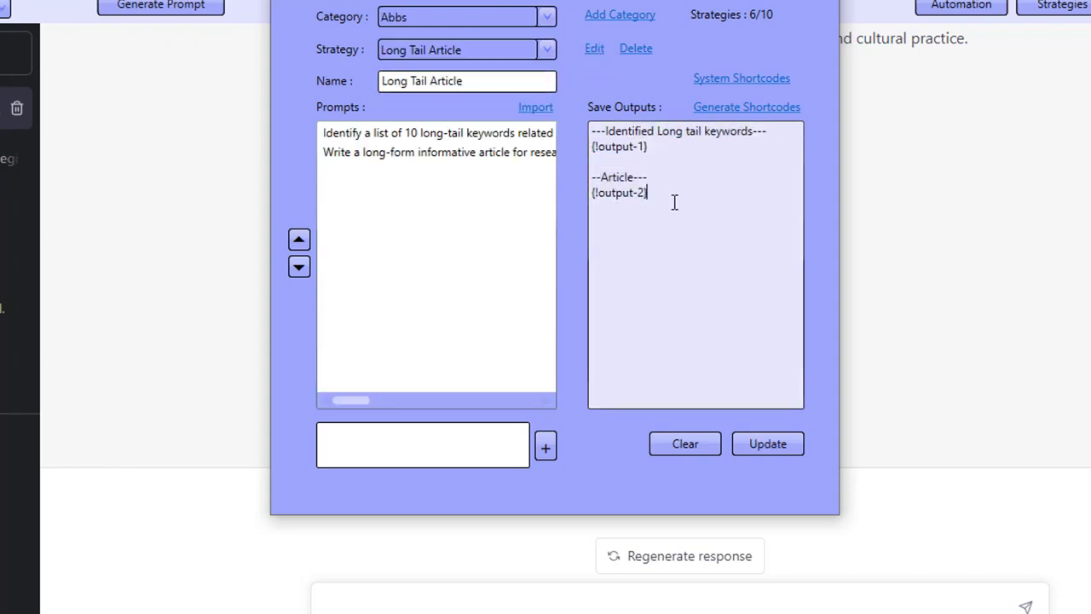
drag(678, 148, 593, 147)
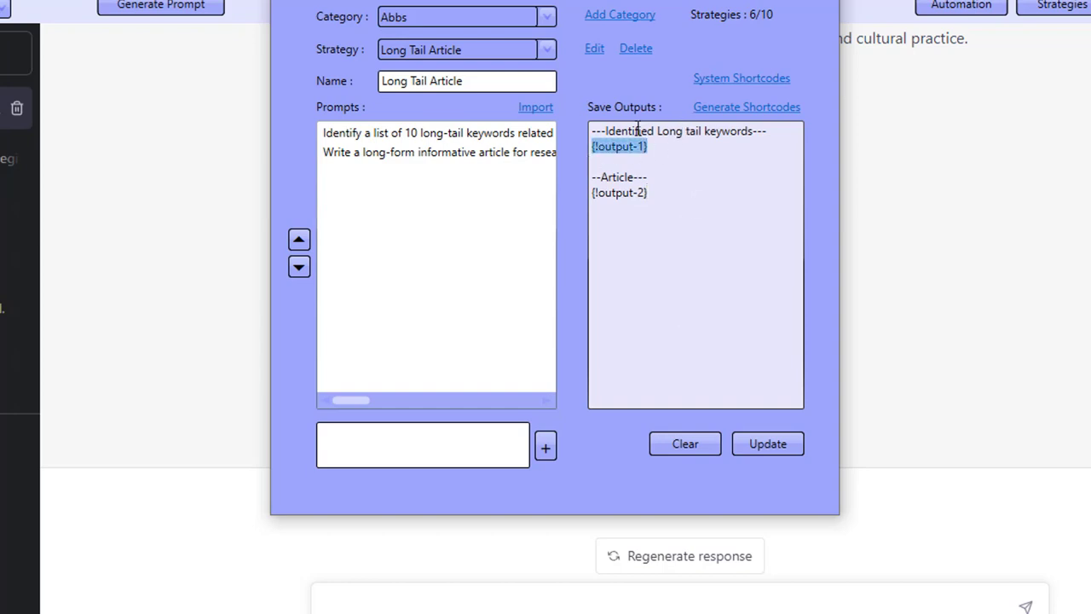
drag(664, 213, 550, 125)
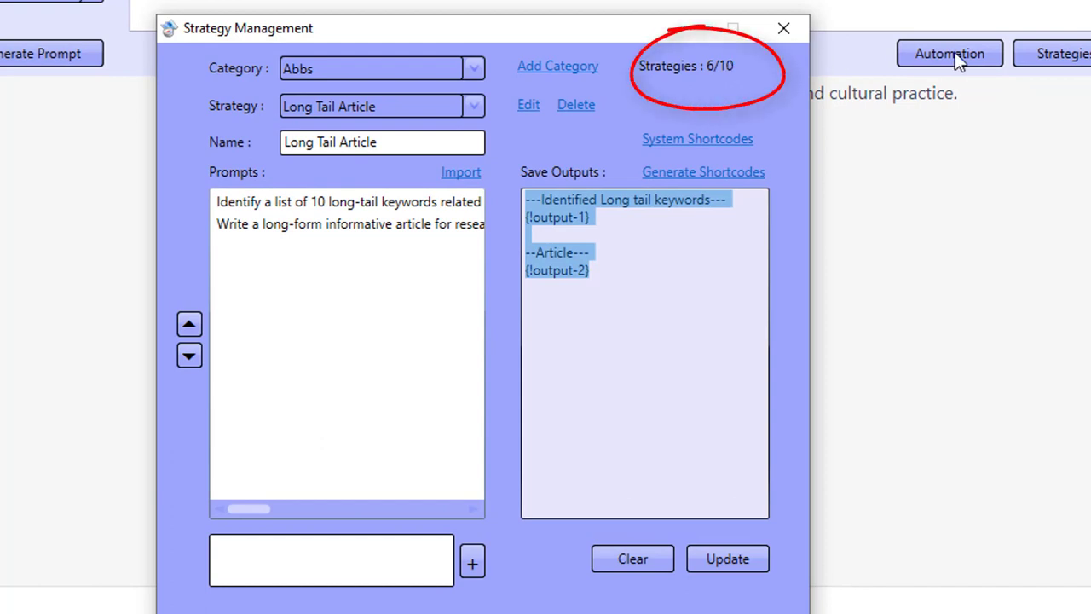
Load the Local Article strategy from the Abbs category for editing.
click(453, 109)
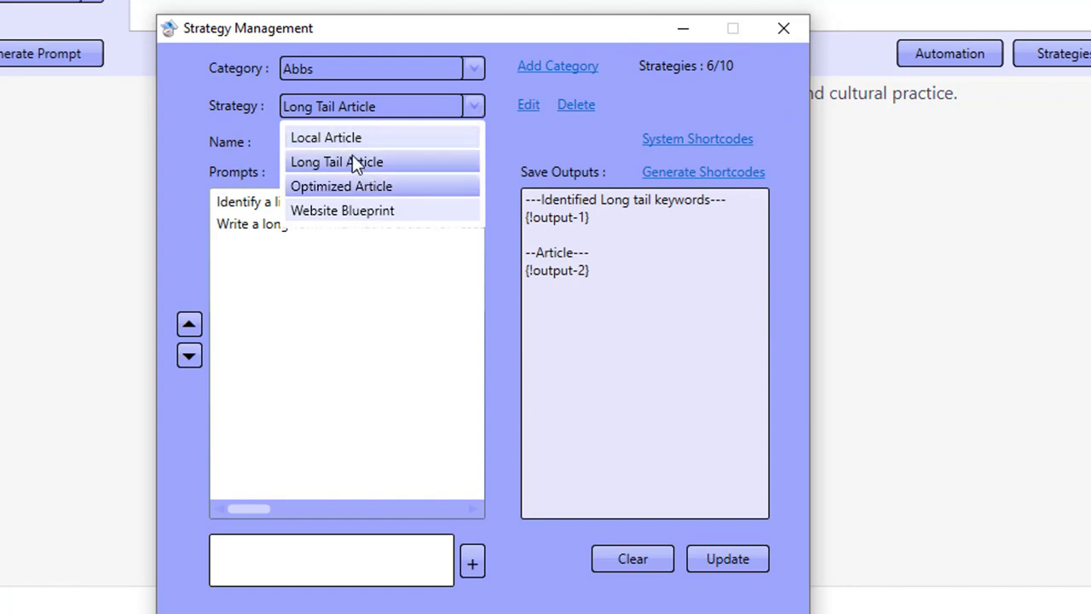
click(353, 143)
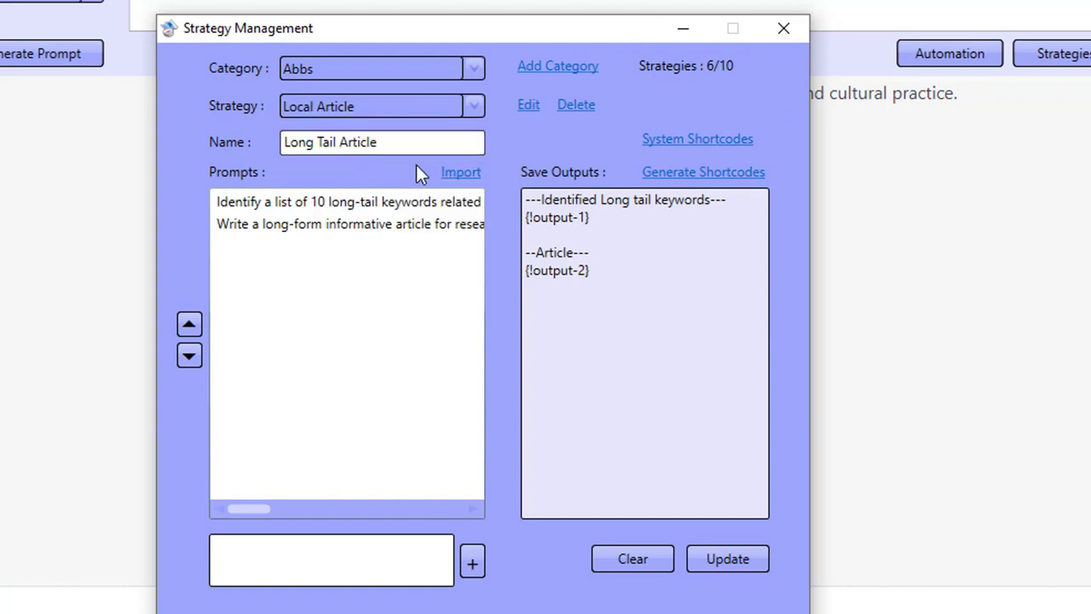
click(529, 113)
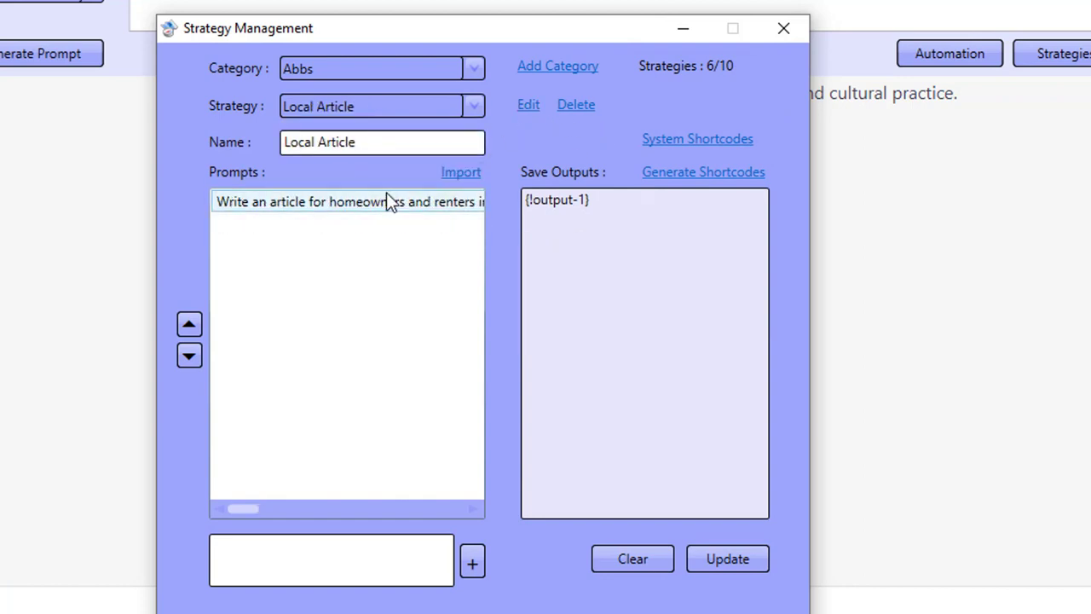
Open the Local Article prompt and inspect its {!area}, {!city}, {!keyword} and {!business_details} shortcodes.
double_click(353, 202)
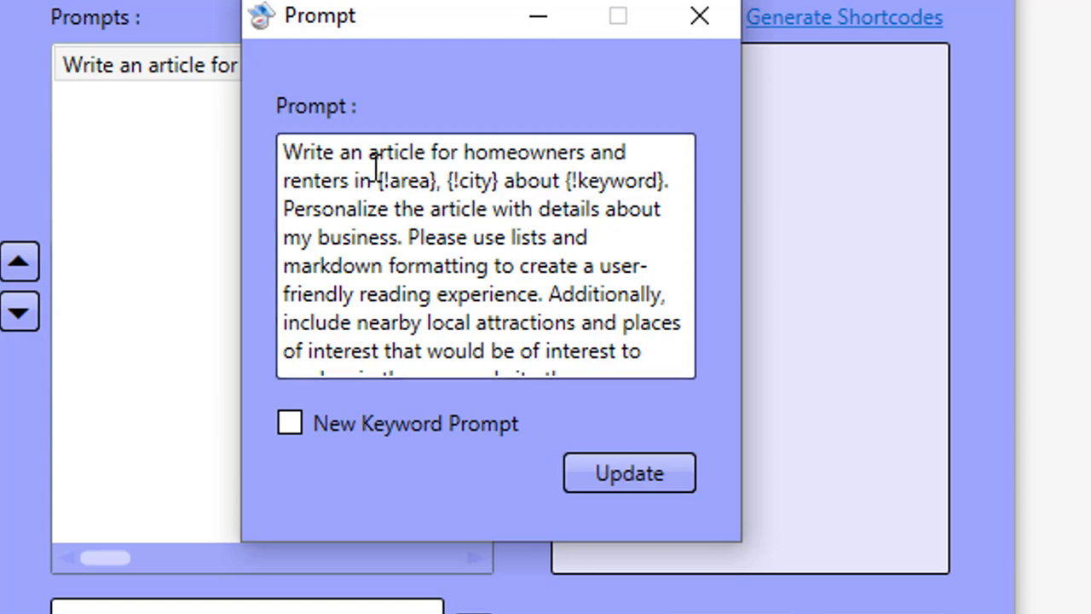
drag(376, 170, 493, 175)
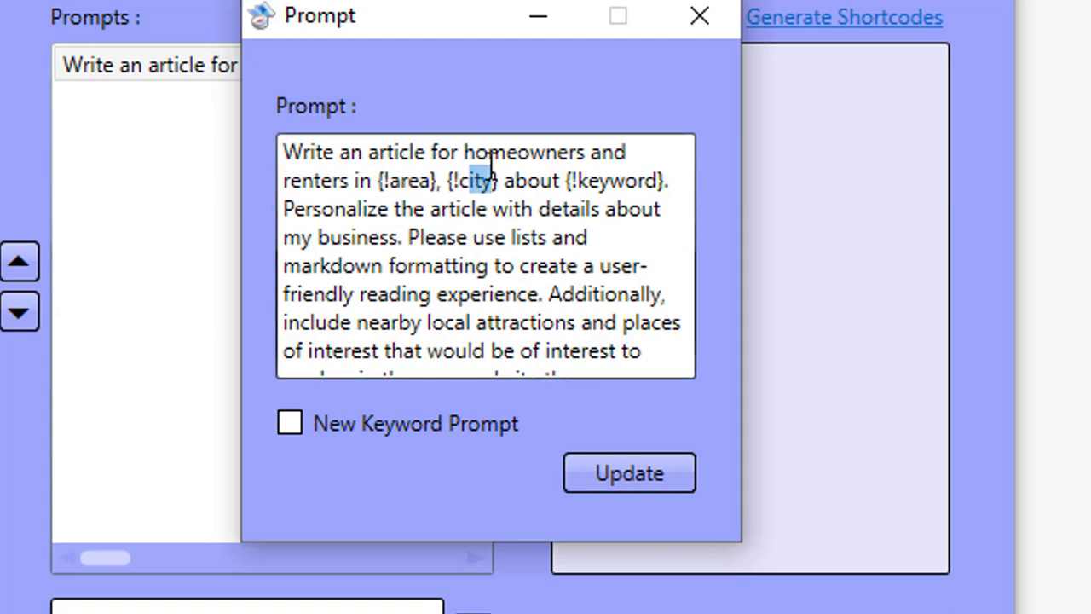
drag(585, 176, 642, 187)
scroll(524, 292, down, 1)
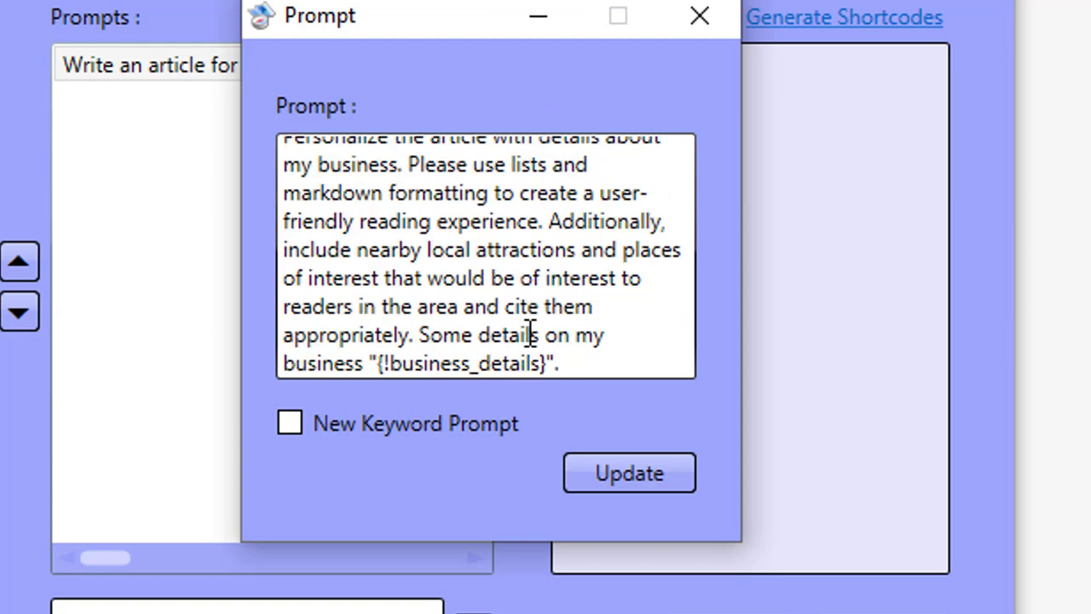
drag(391, 370, 542, 382)
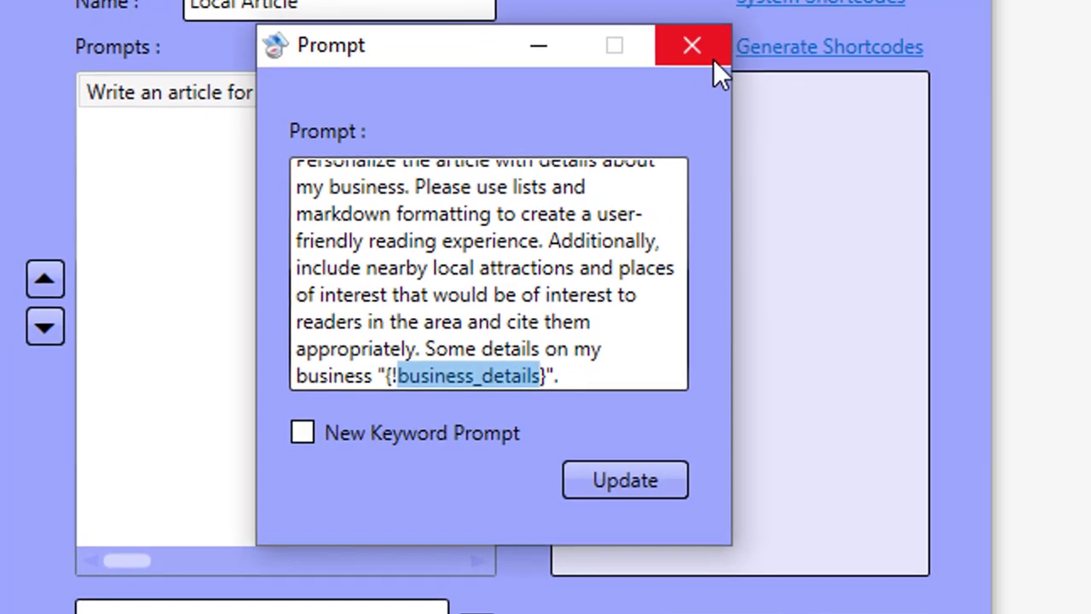
Close the prompt and set the automation's strategy to Local Article.
click(699, 15)
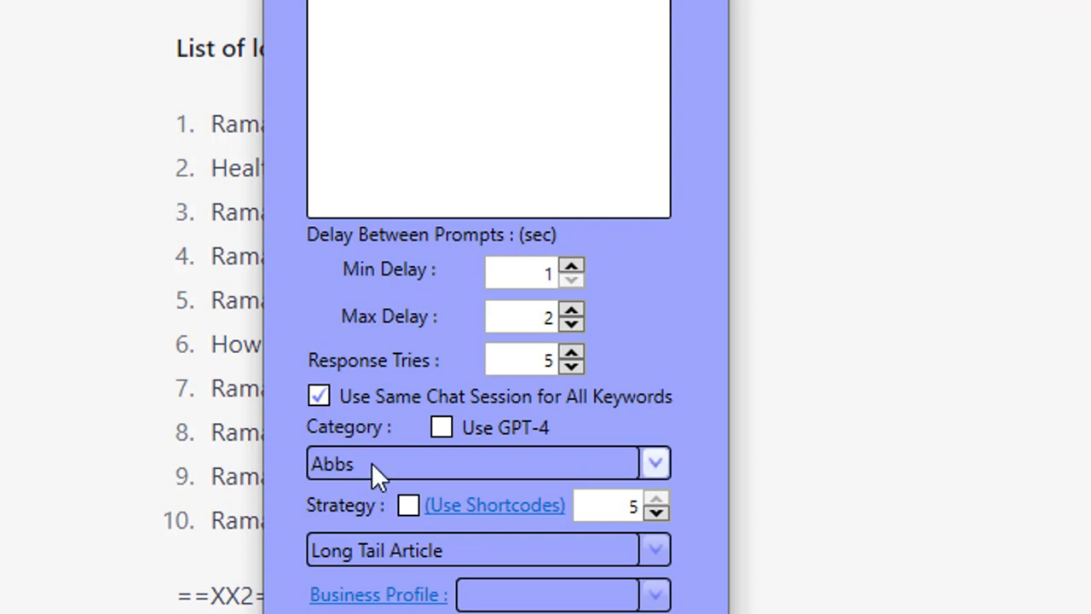
click(383, 550)
click(399, 597)
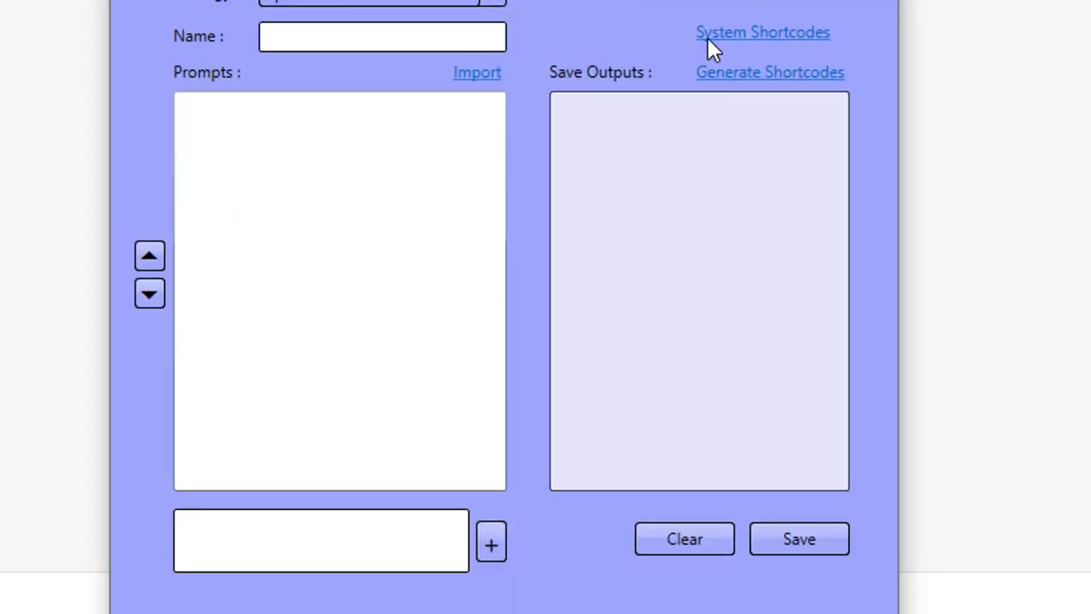
Review the {!keyword} and {!business_details} system shortcodes and the keyword entry in the automation settings.
click(713, 36)
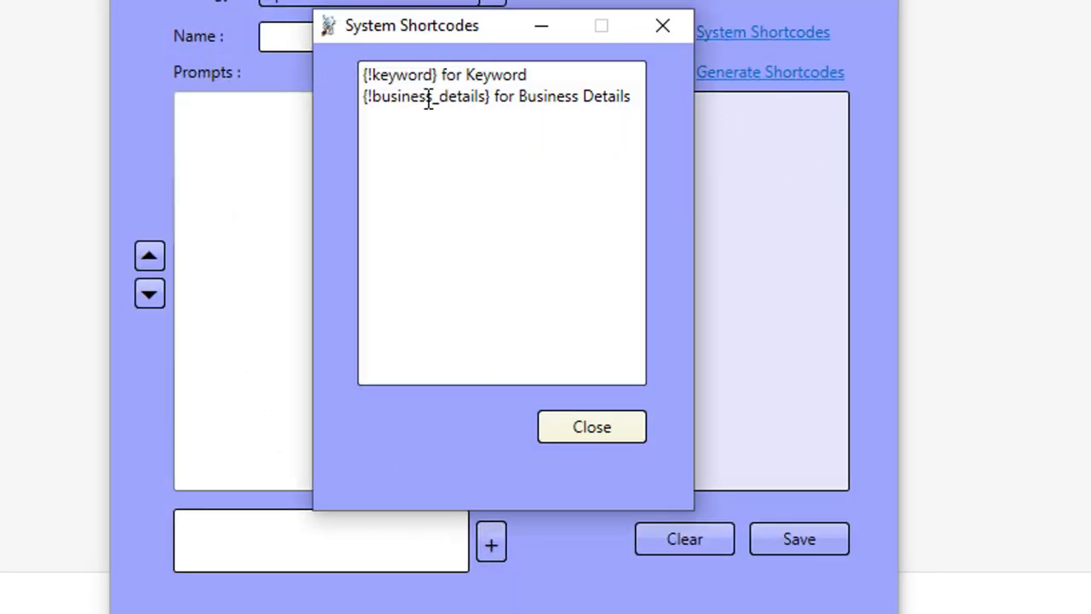
drag(437, 75, 364, 77)
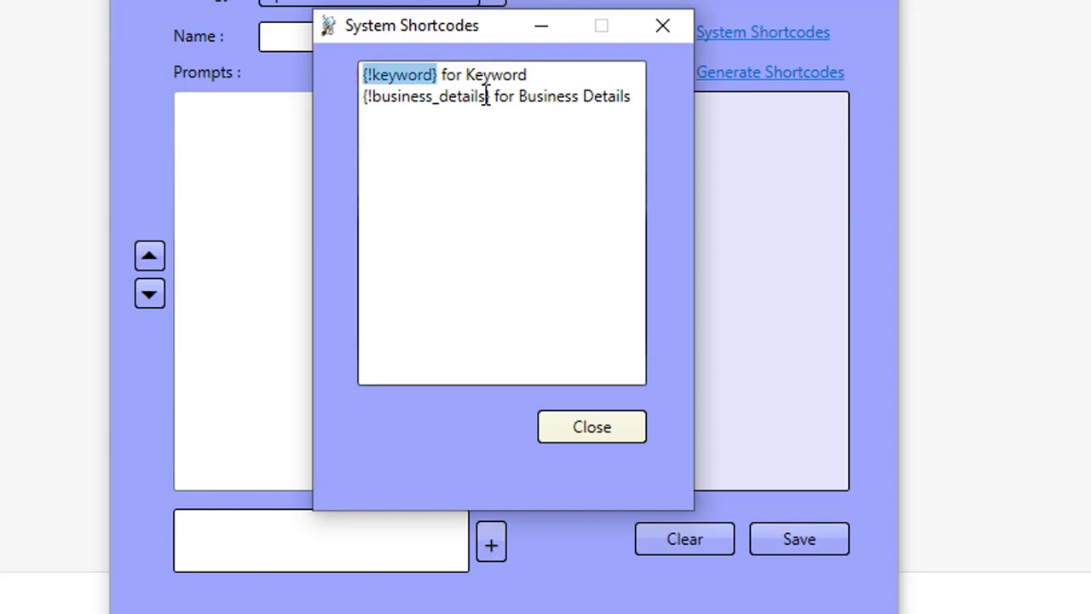
drag(488, 96, 372, 96)
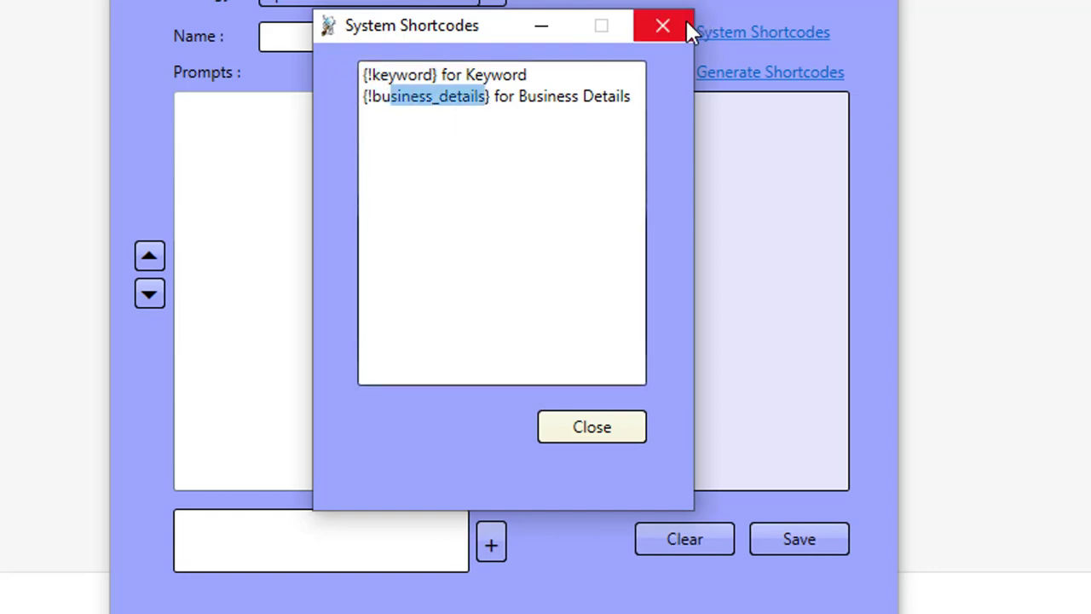
click(684, 23)
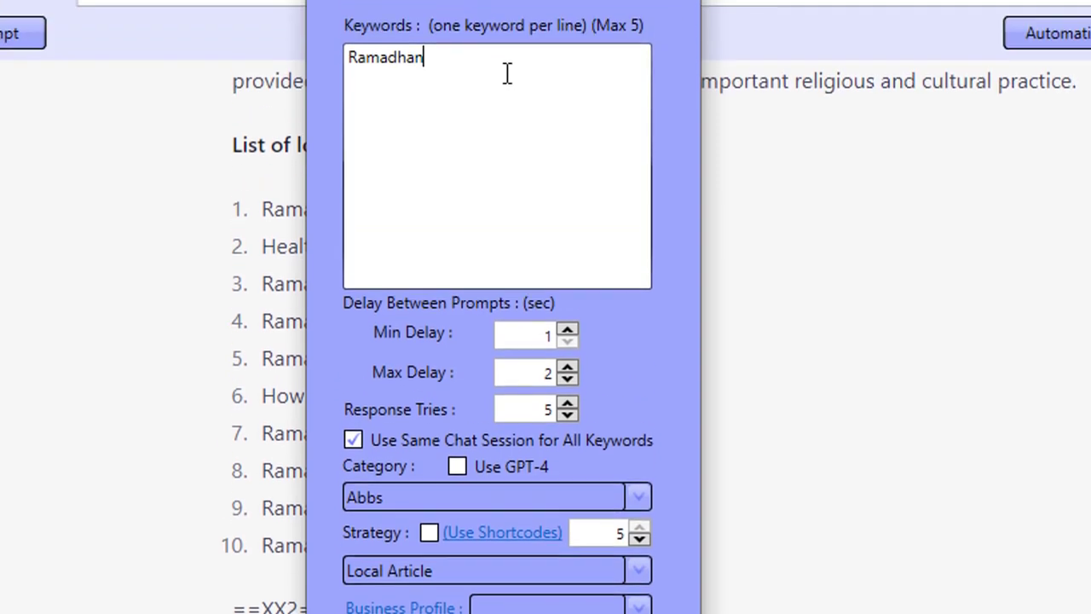
drag(506, 73, 310, 80)
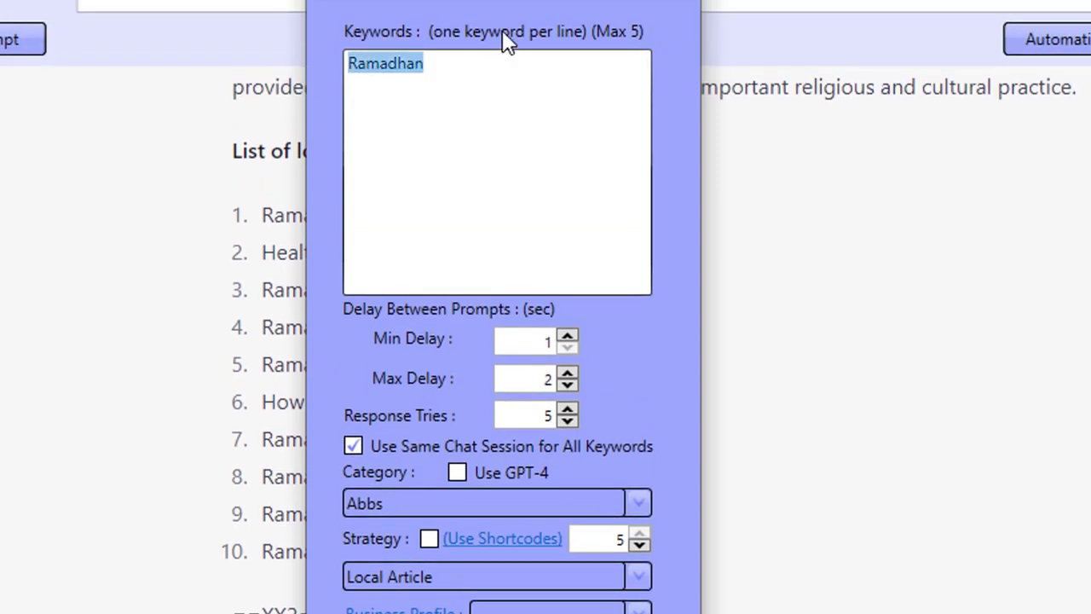
click(502, 119)
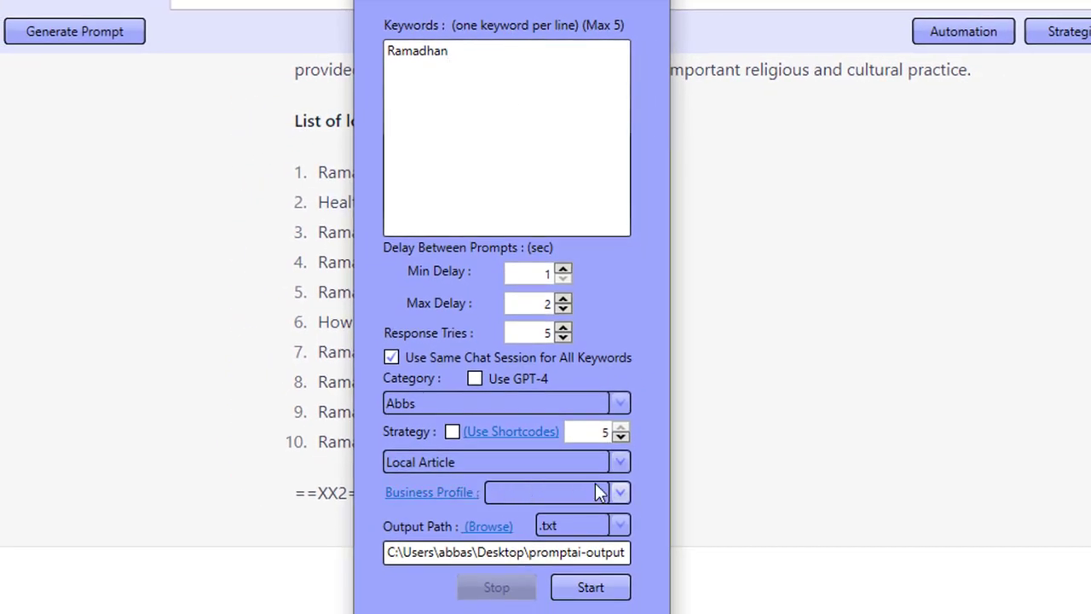
Select the existing business profile for the automation and view the empty Business Profile Management form.
click(581, 492)
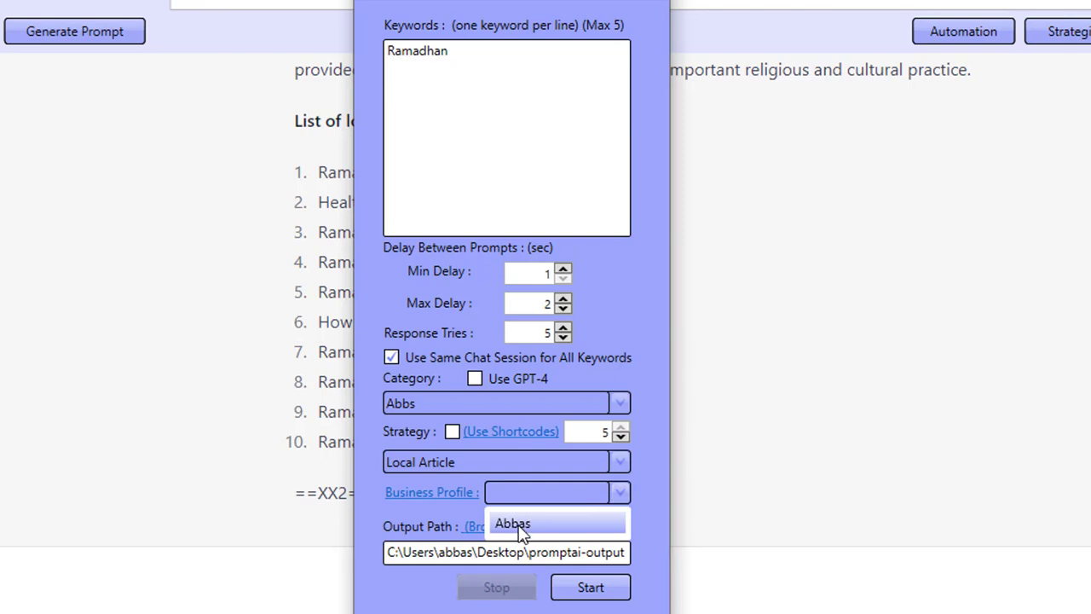
click(432, 492)
click(417, 495)
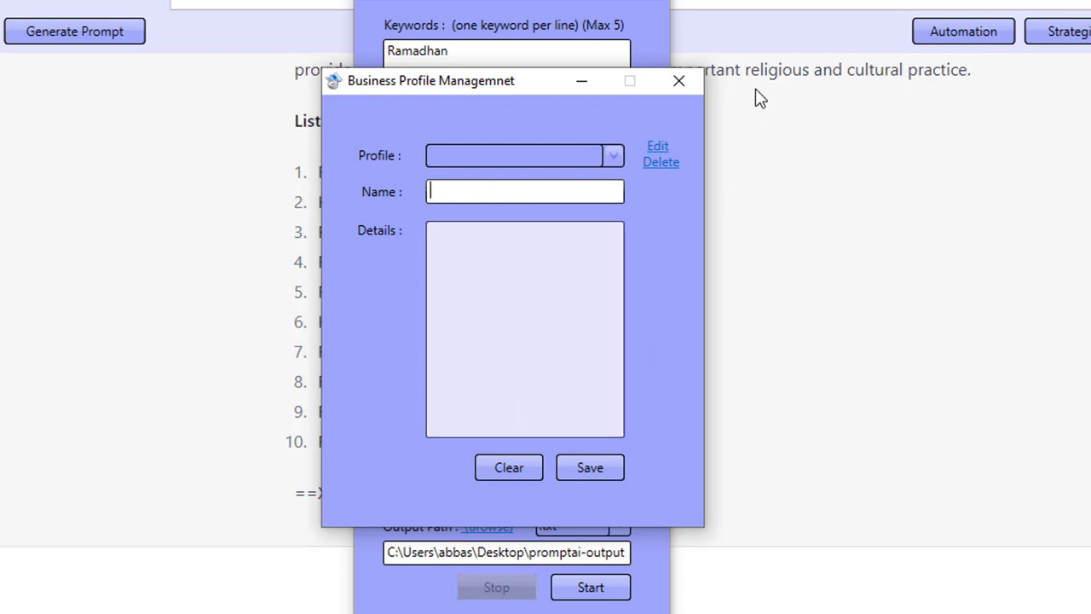
click(688, 88)
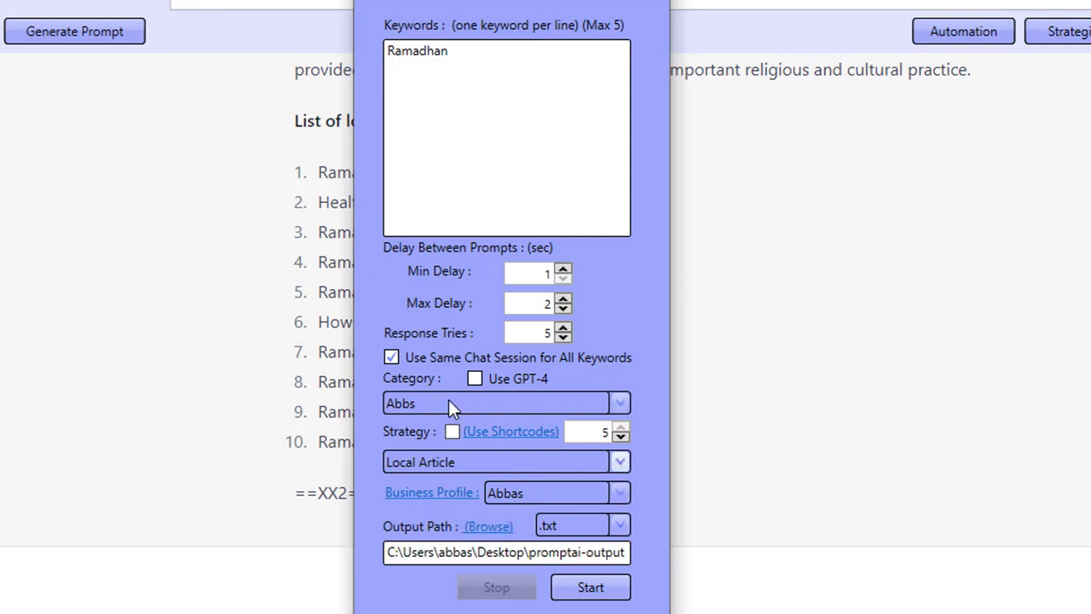
Look through the {!area} and {!city} shortcodes available for the Local Article strategy.
click(485, 435)
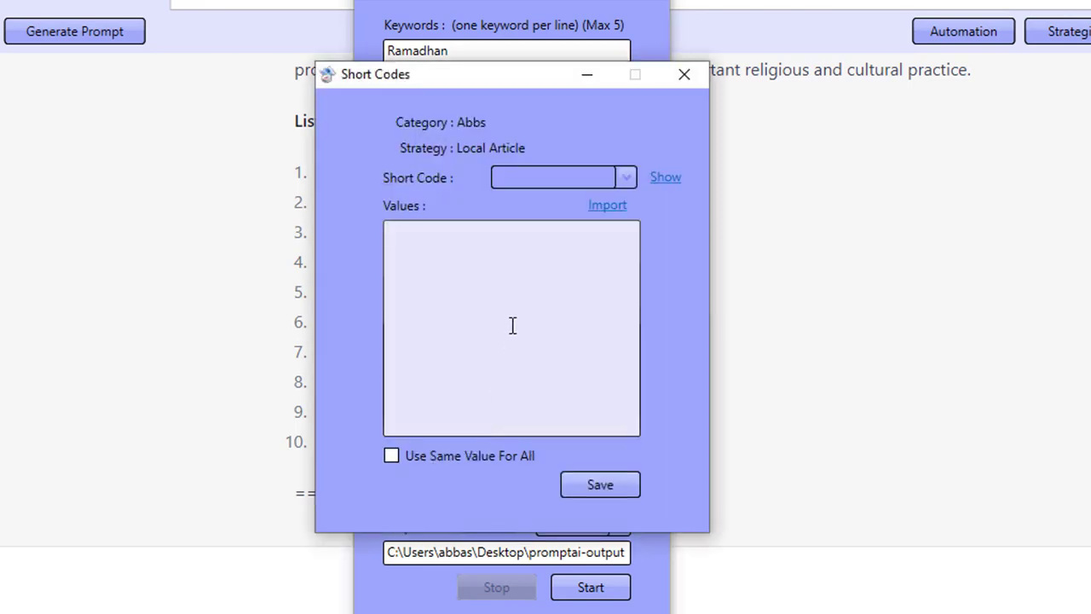
click(537, 174)
click(540, 206)
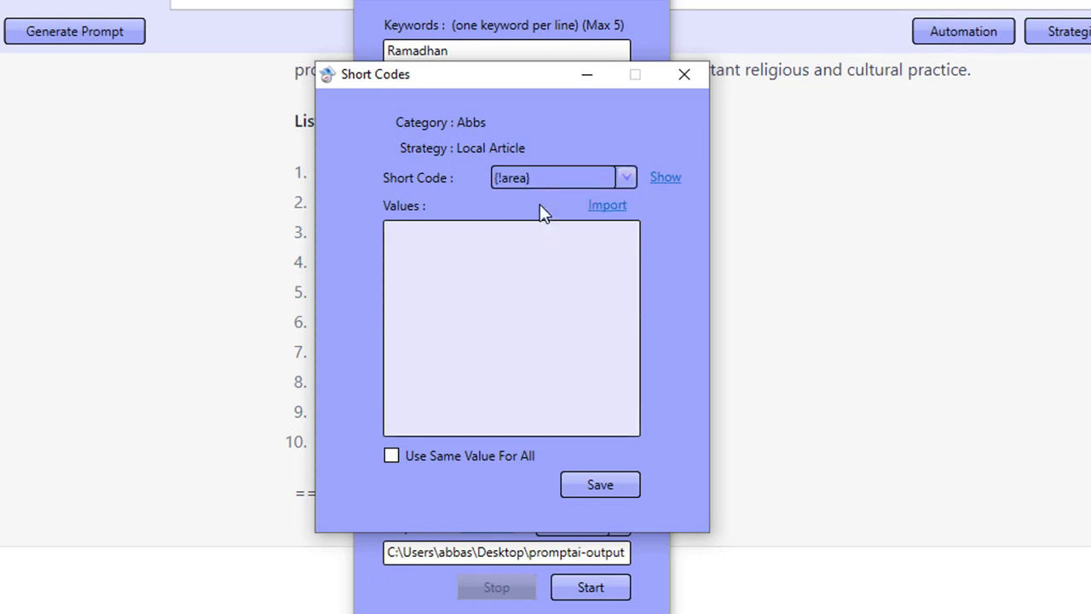
click(543, 180)
click(521, 230)
click(684, 75)
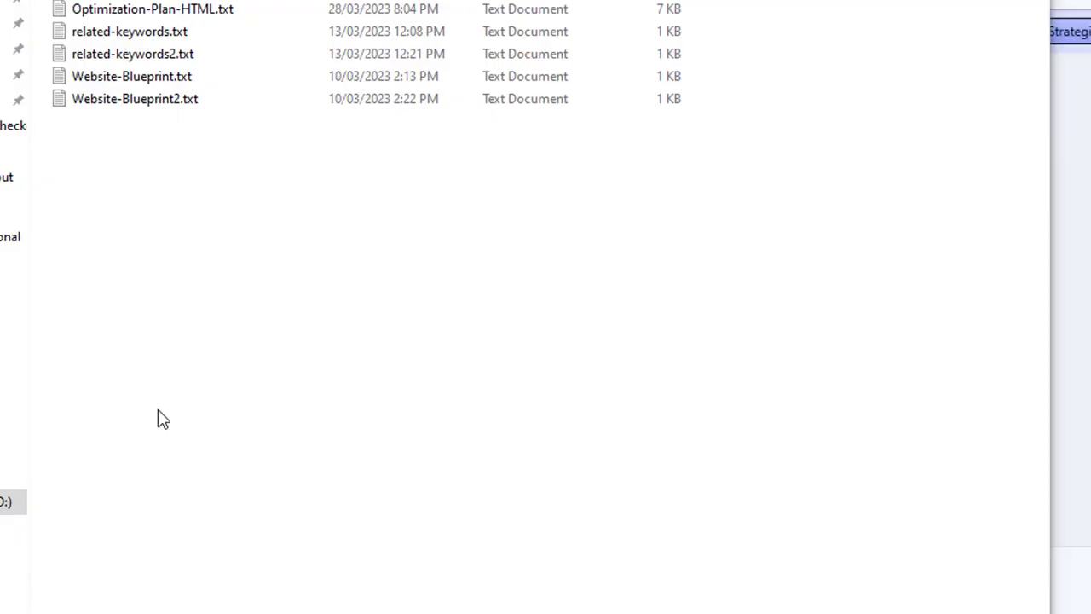
Open local.txt from the Local folder in the file manager to get the business details, and return to the automation settings.
key(alt+Up)
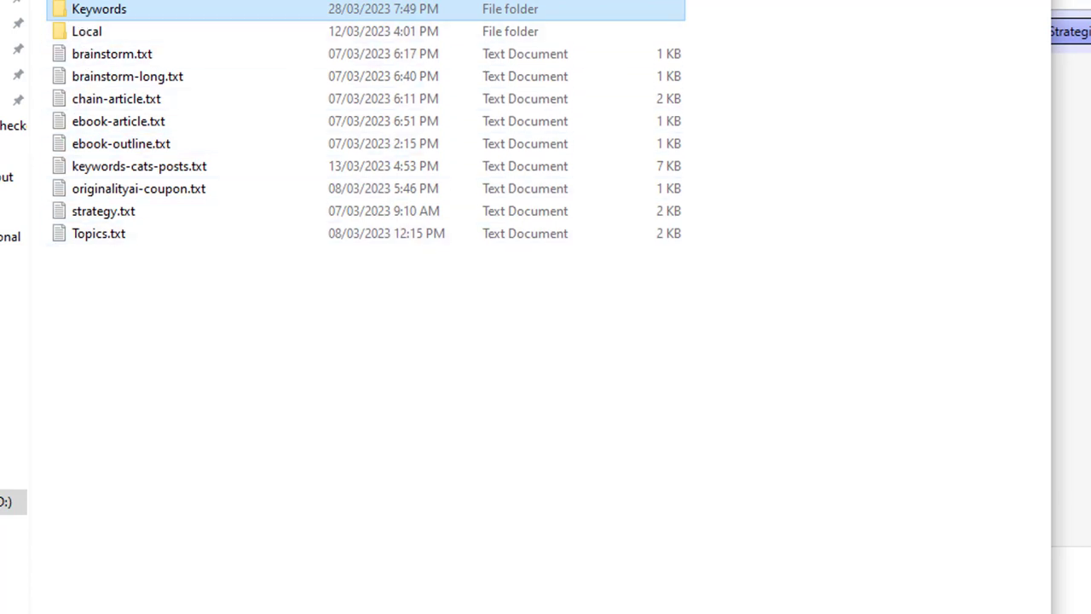
double_click(85, 32)
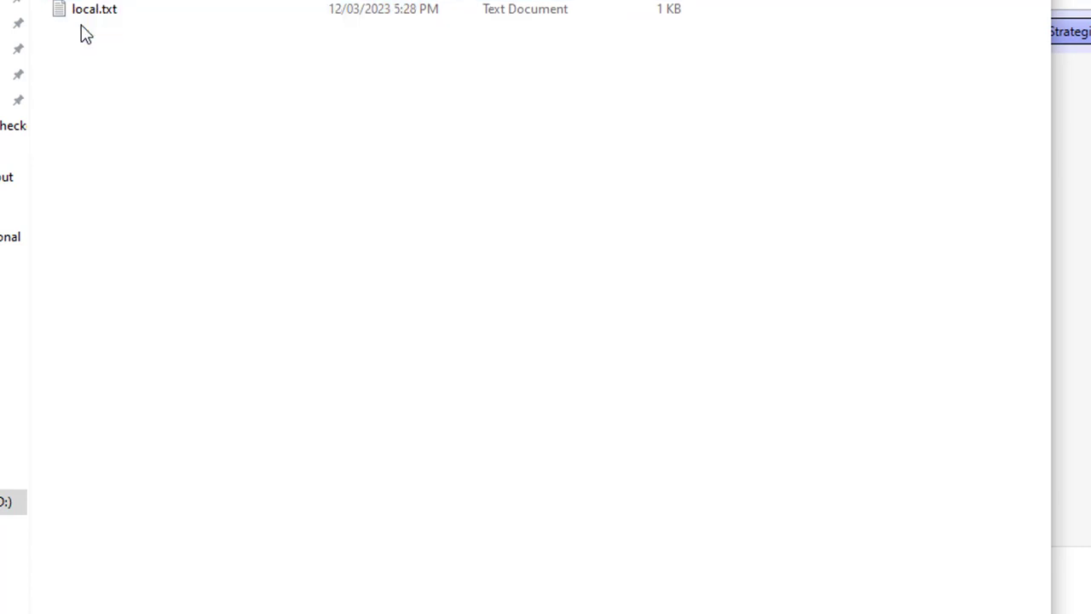
double_click(155, 4)
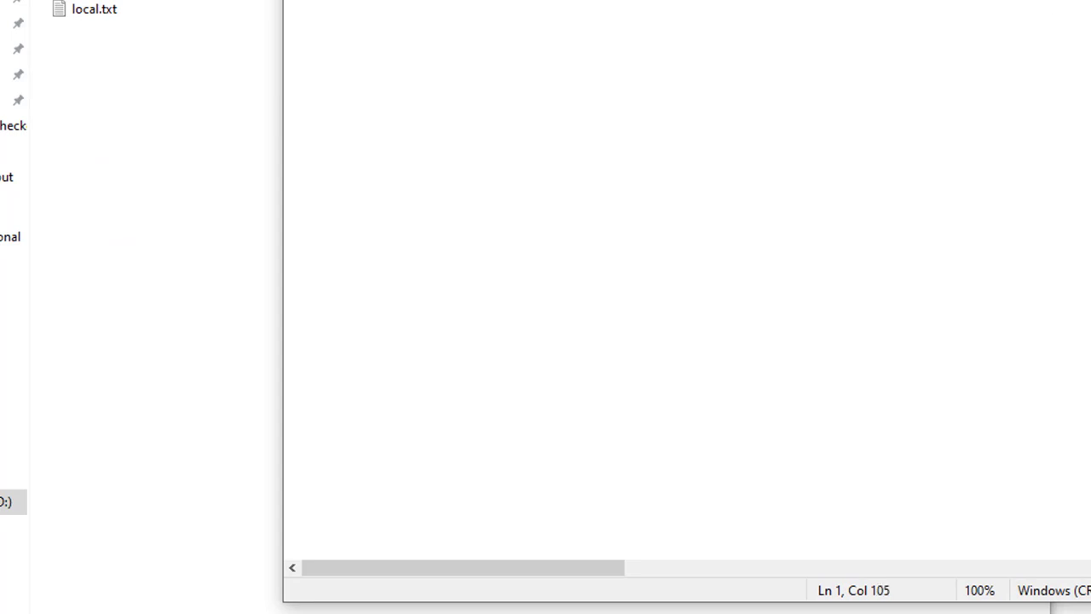
key(End)
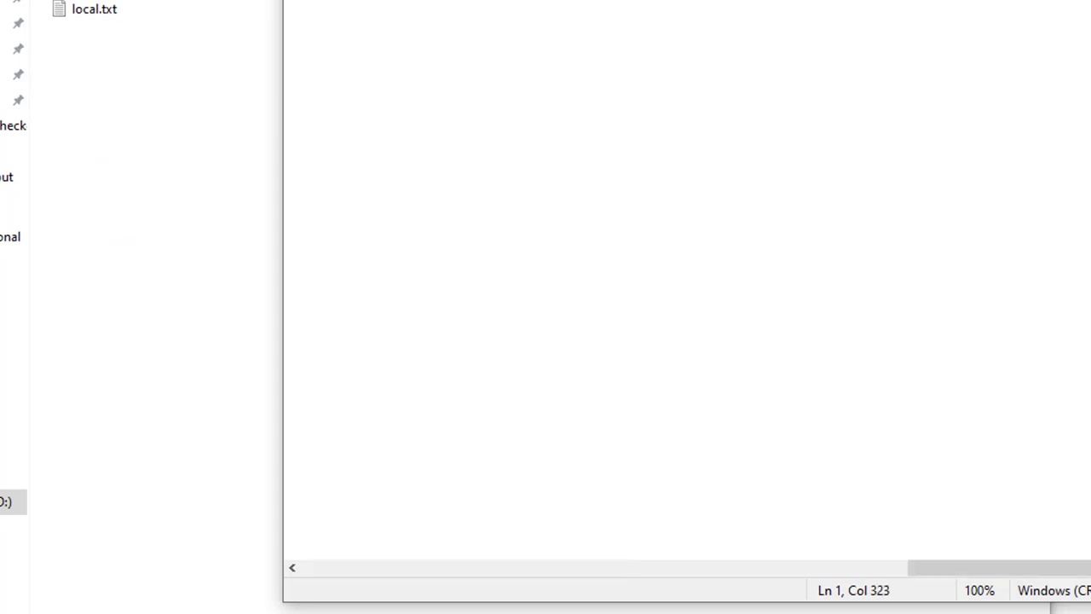
key(alt+Tab)
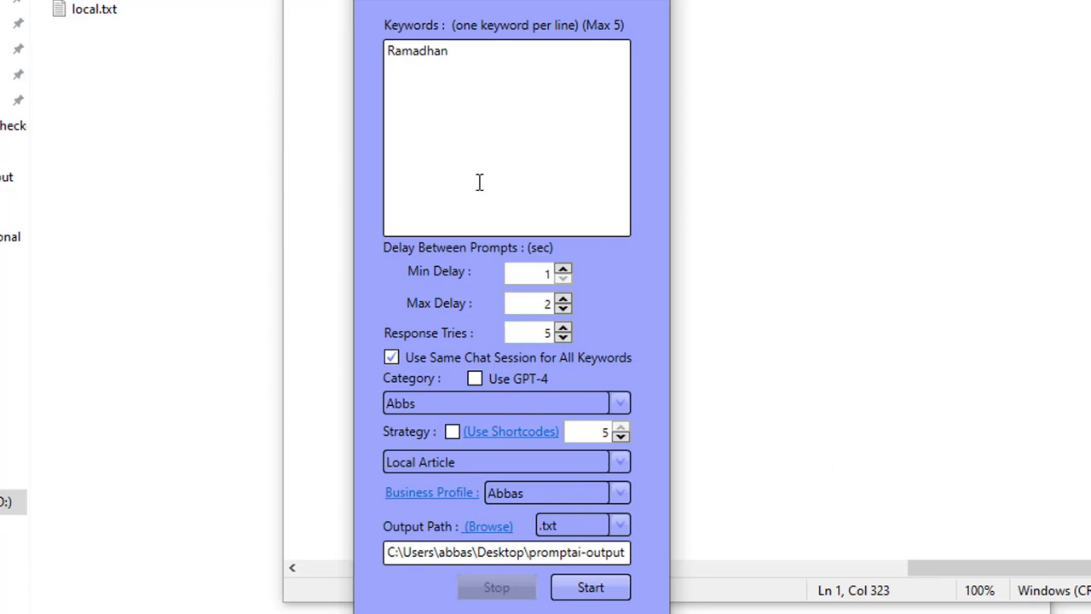
Start a new business profile and name it Plumbers4You.
click(435, 497)
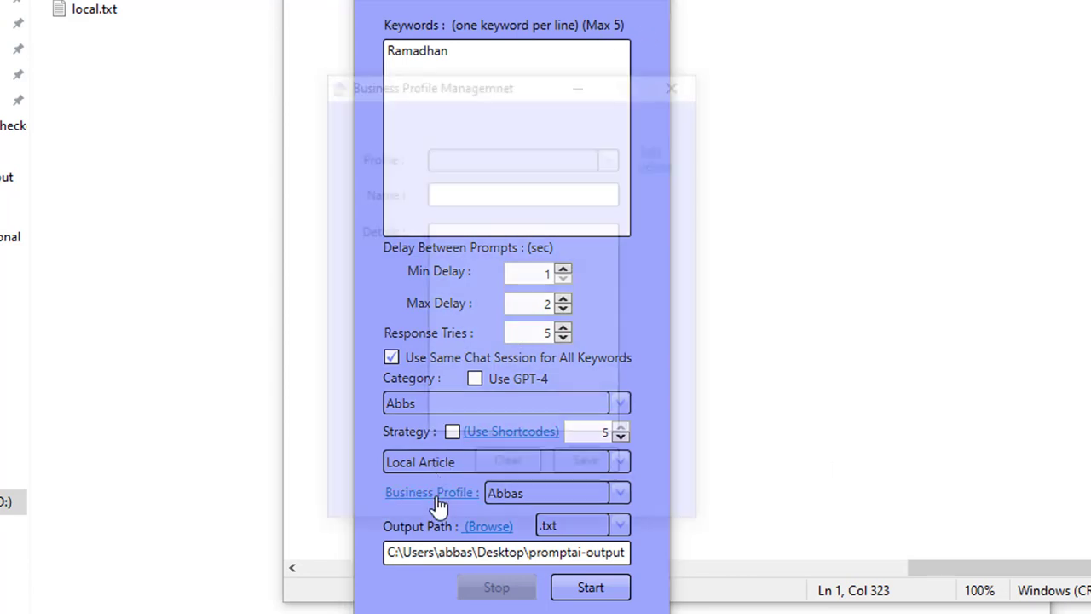
click(568, 185)
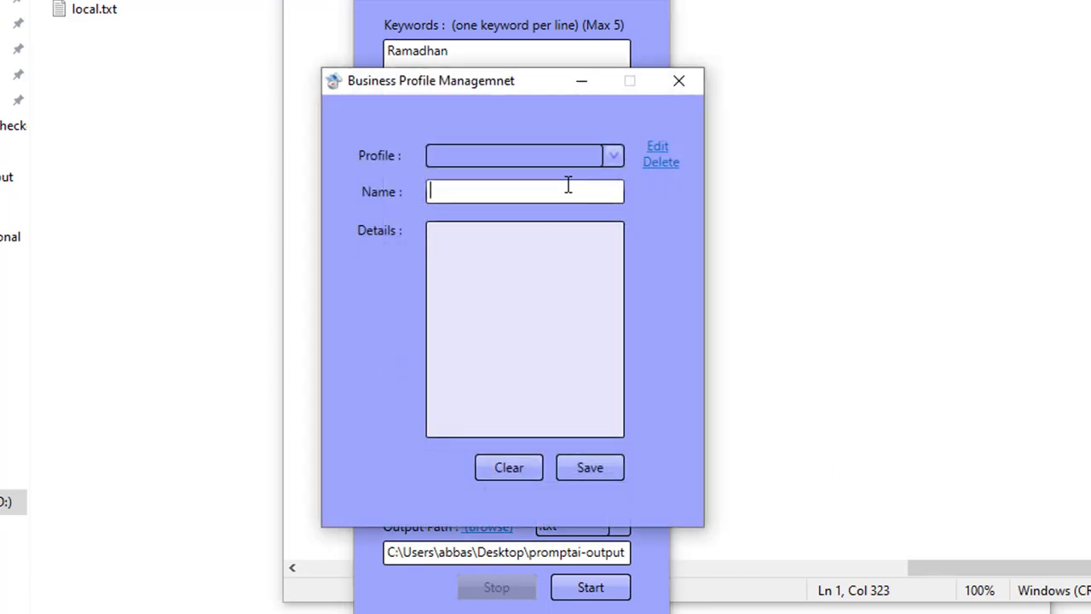
text(Plumbers)
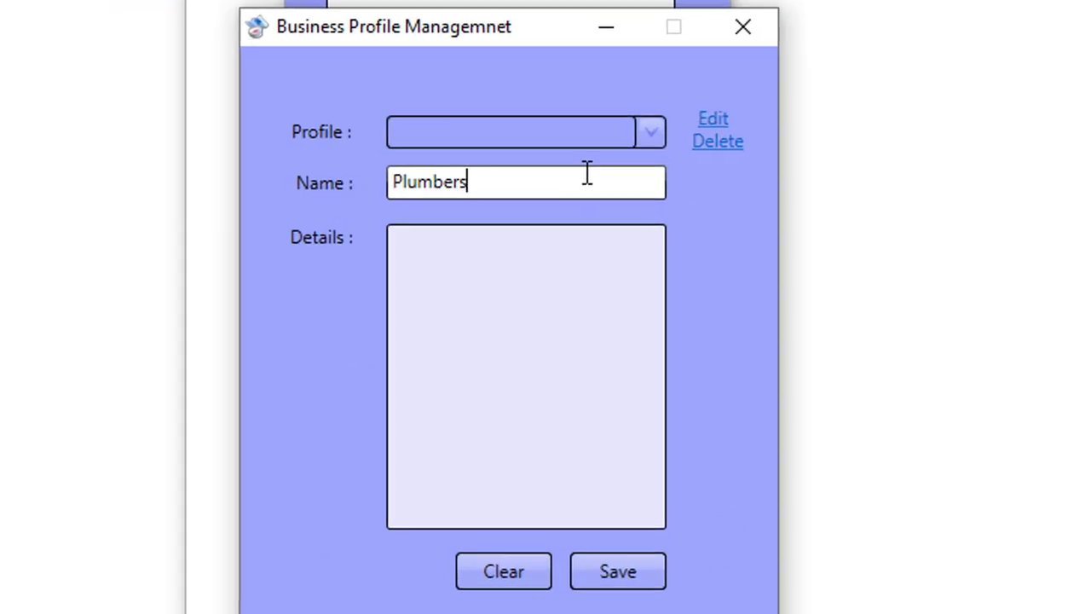
text(4You)
key(Tab)
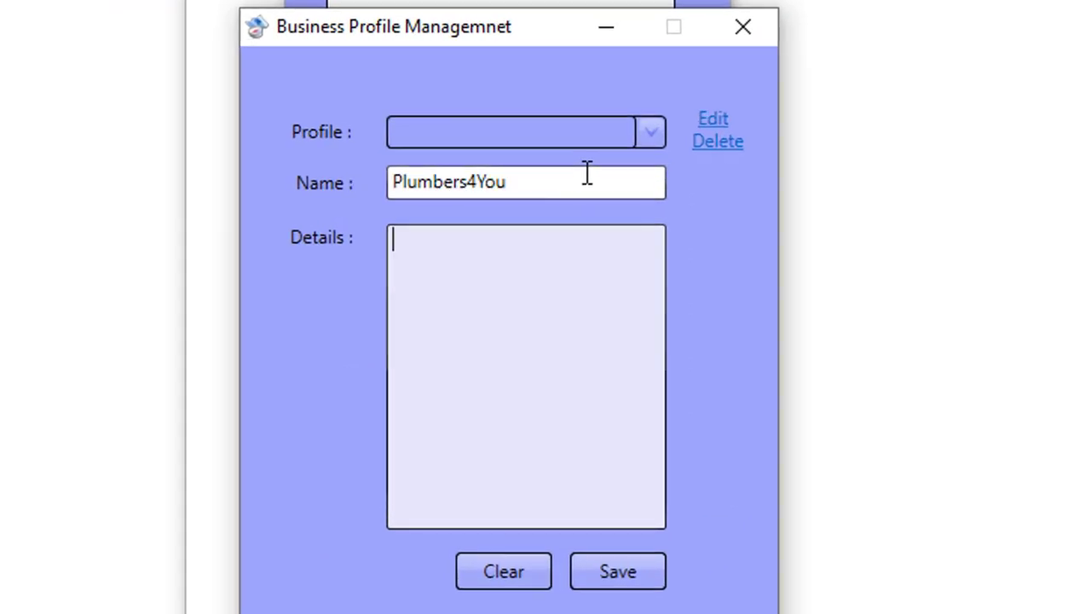
Fill the profile details with Plumbers4You's name, 35 years in business, engineer type, services offered, target audience and extra details, and save the profile.
text(Name of Business: Plumbers4You. Years in Business: 35 years. Engineer type: Professional and friendly. Services offered: Emergency Plumbing, Boiler installation, Boiler repairs, Leaking taps, Showers, Bathroom and kitchens. Target audiance: Homeowners and renters. Extra details: Awarded 5 star reviews and featured on TV.)
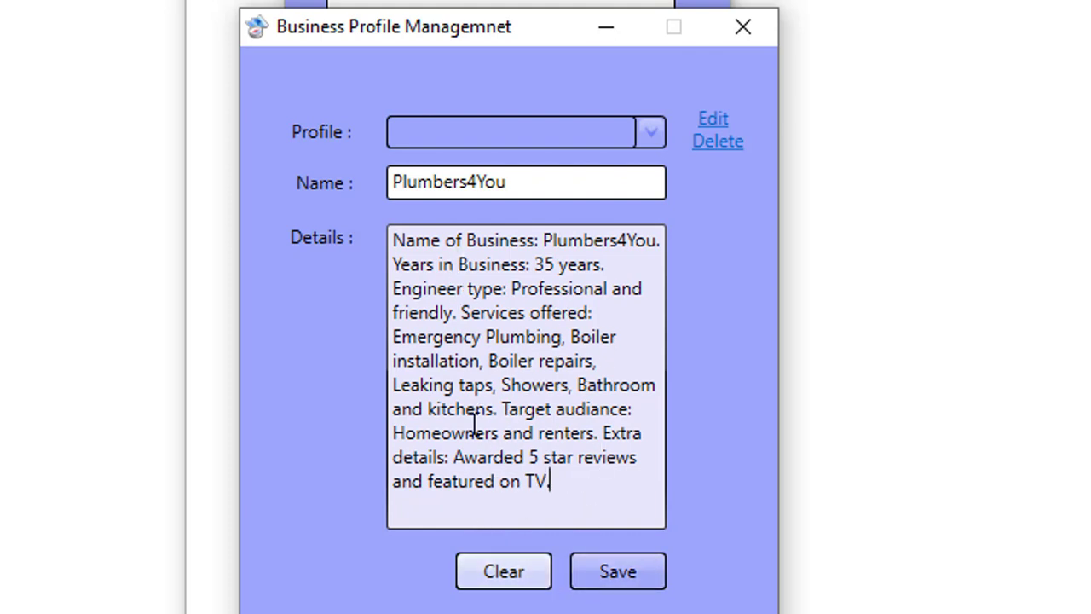
click(655, 571)
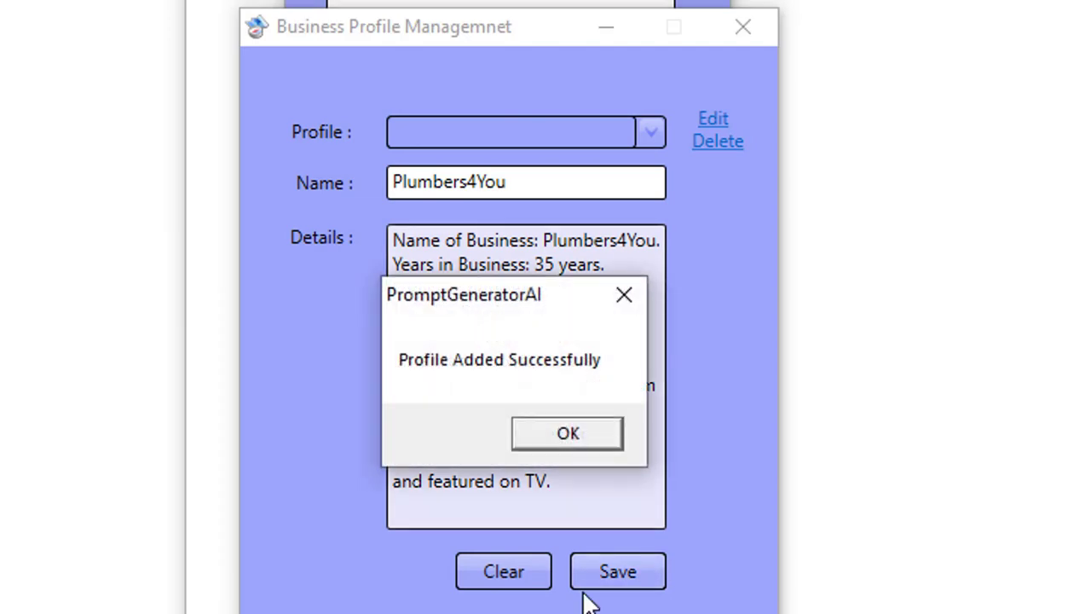
click(543, 440)
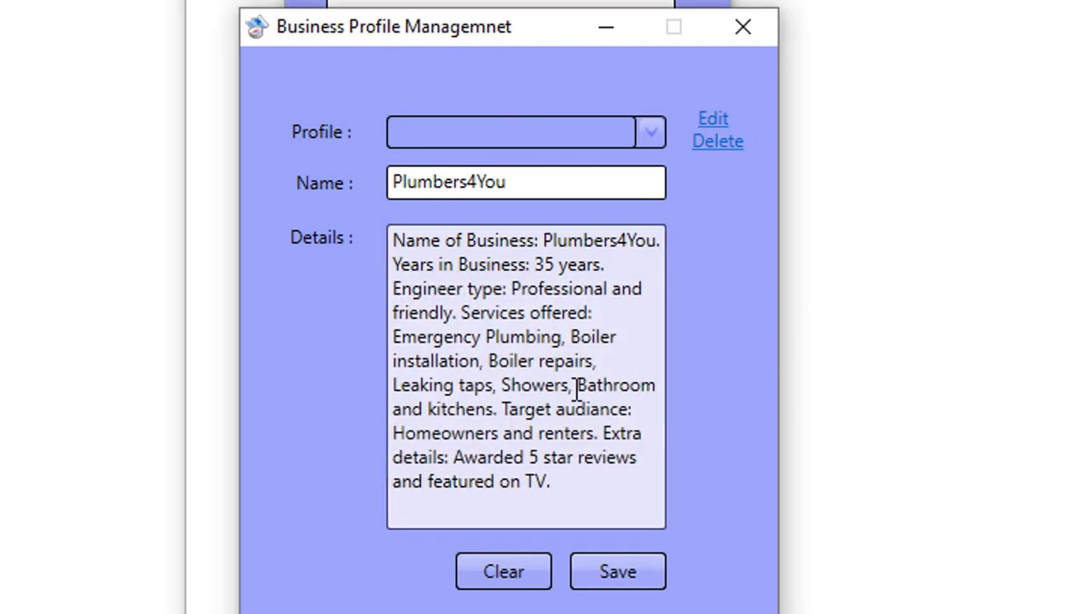
click(753, 43)
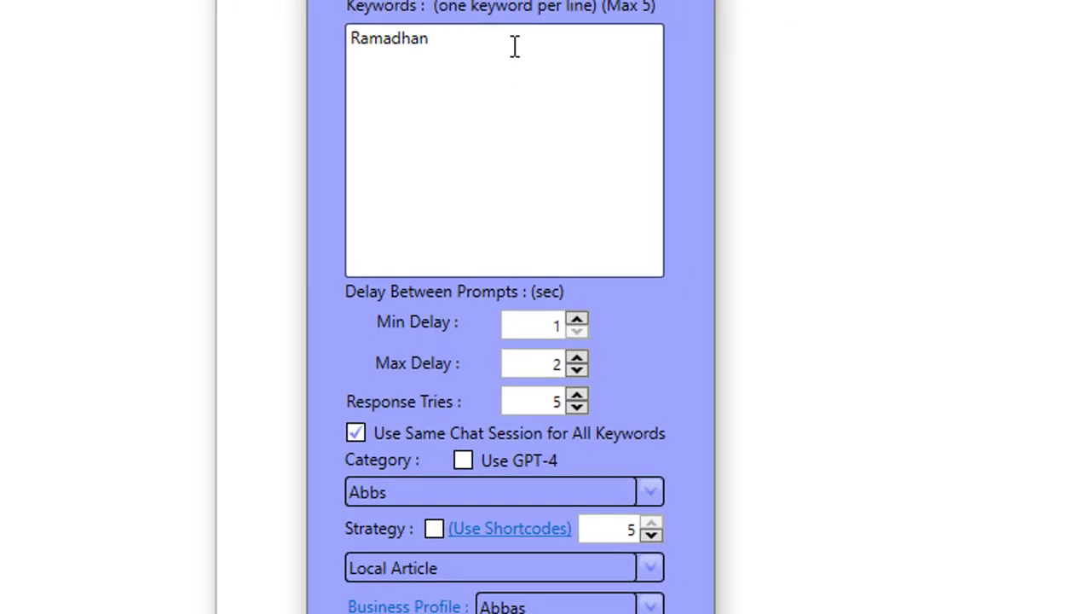
Replace the automation keyword with Plumbers and enable shortcodes for the Local Article strategy.
drag(515, 46, 274, 56)
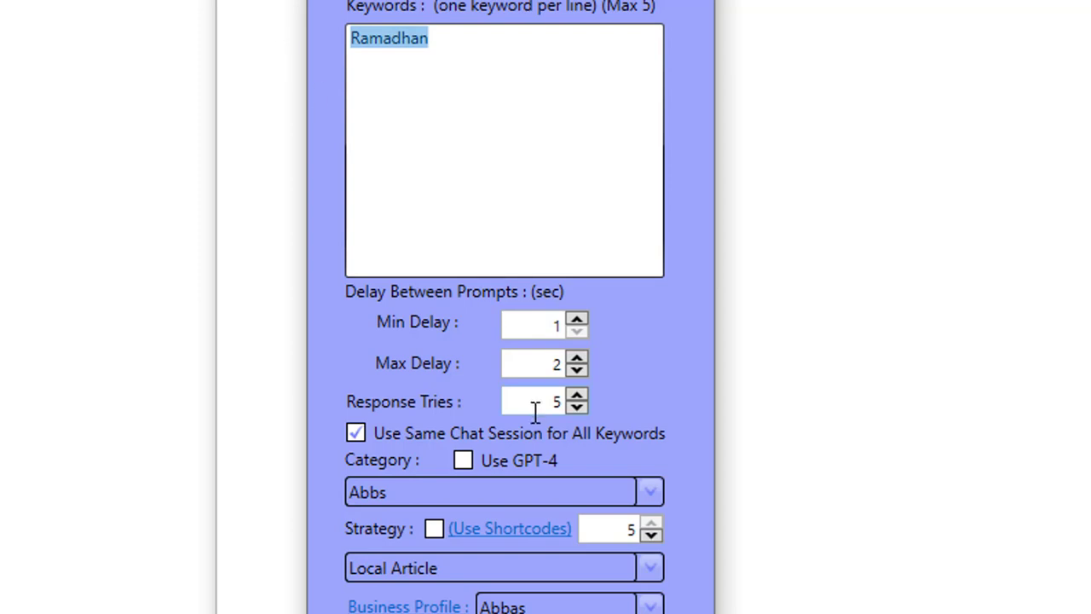
text(Plumbers)
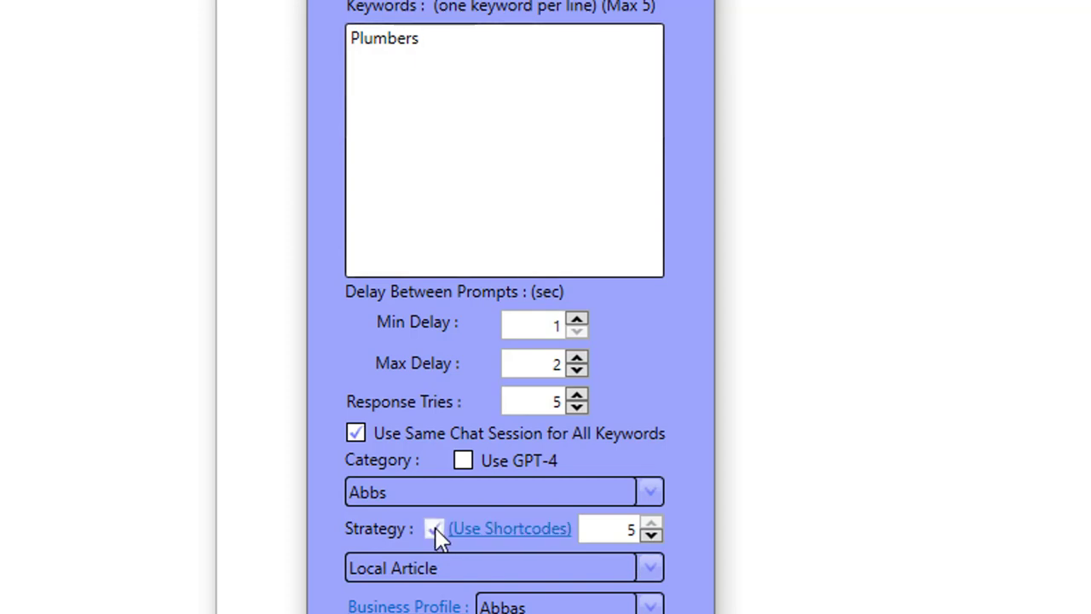
click(434, 530)
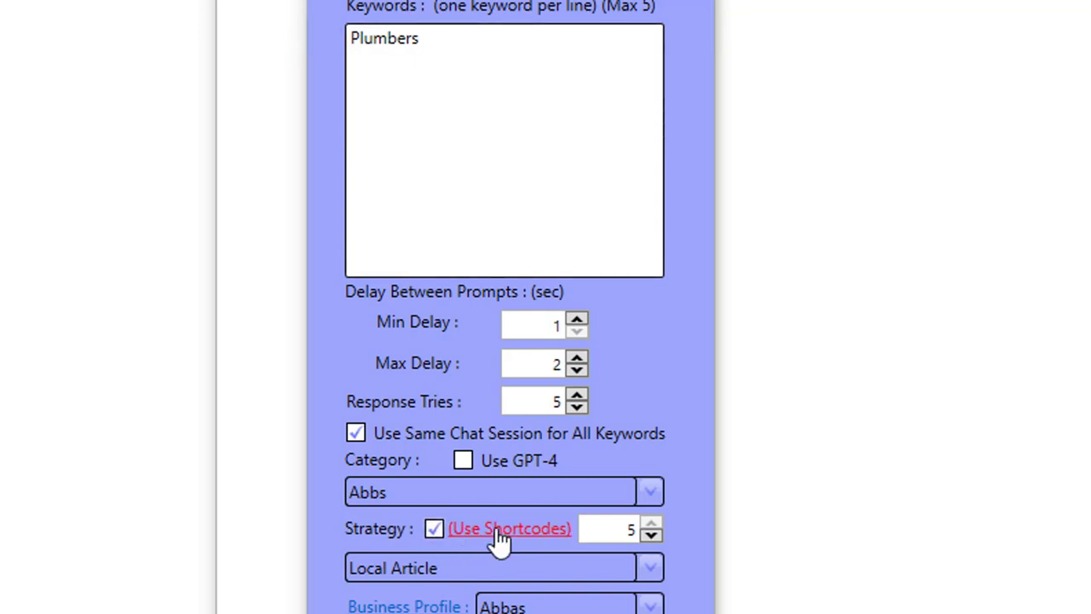
In the Local Article shortcode settings, set the {!city} value to London and use the same value for all.
click(497, 530)
click(583, 202)
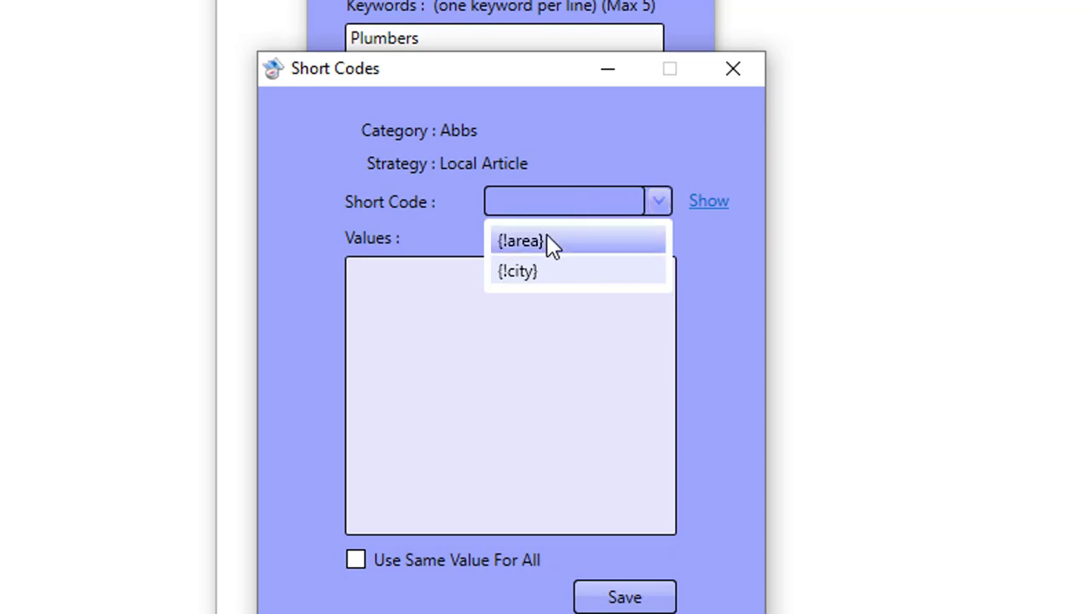
click(529, 273)
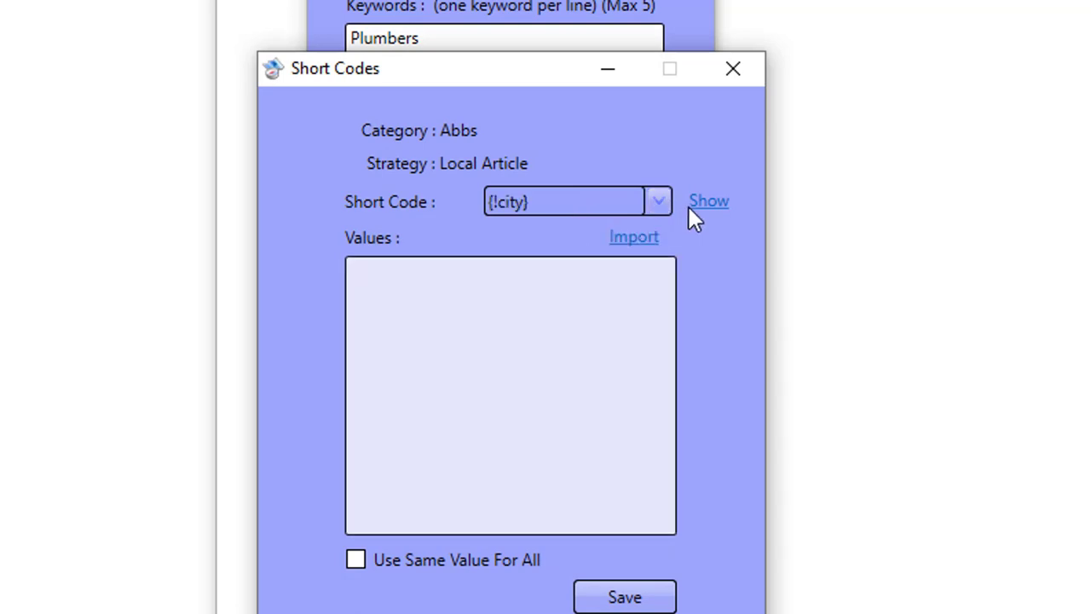
click(433, 310)
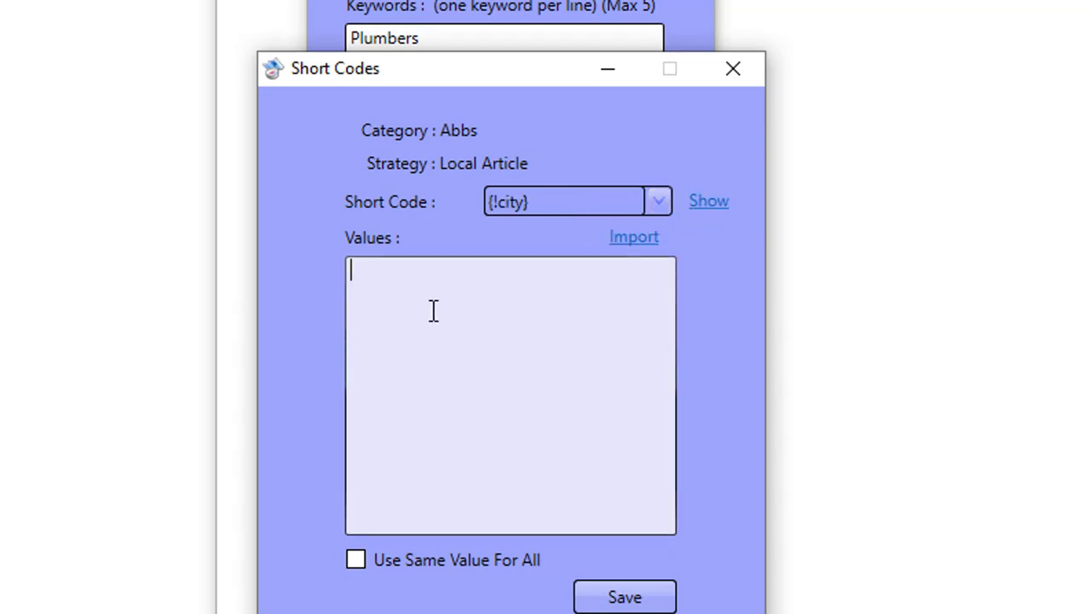
text(London)
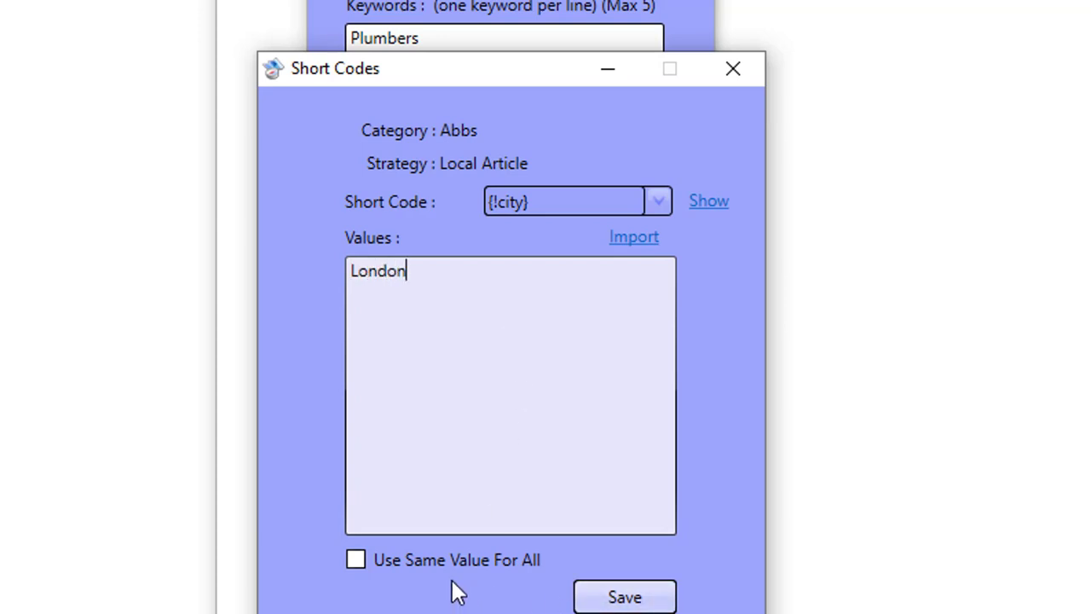
click(355, 559)
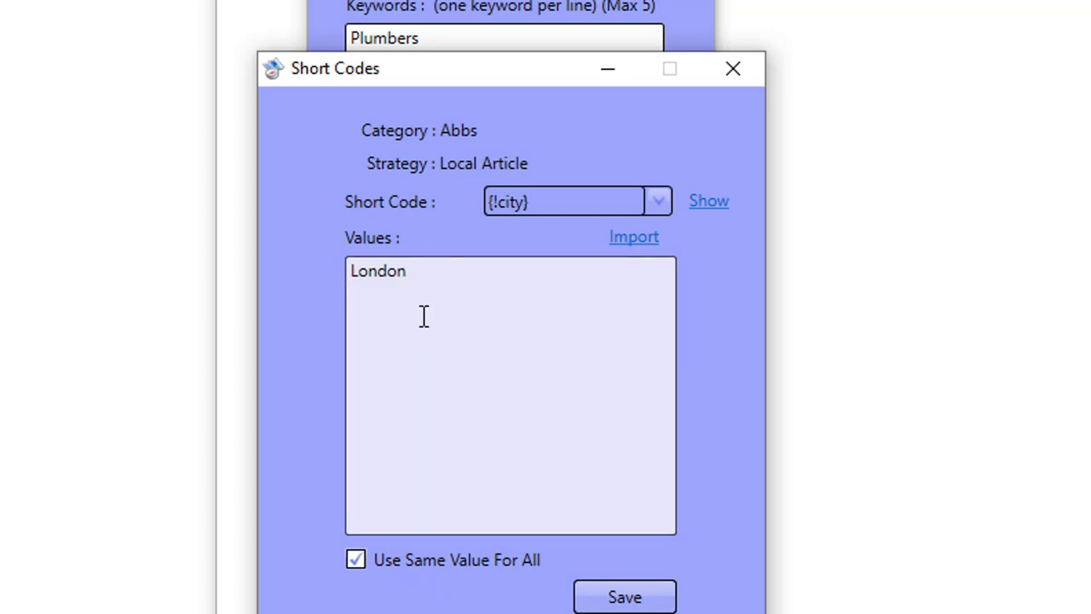
Show the stored values of the {!area} shortcode and compare them with those of {!city}.
click(568, 206)
click(545, 244)
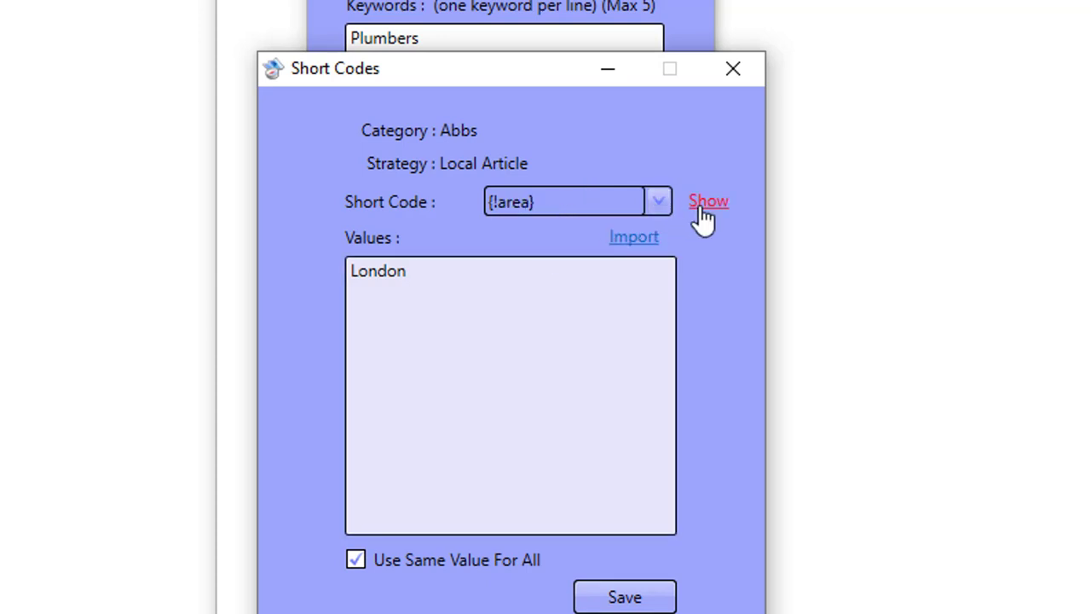
click(704, 203)
click(438, 271)
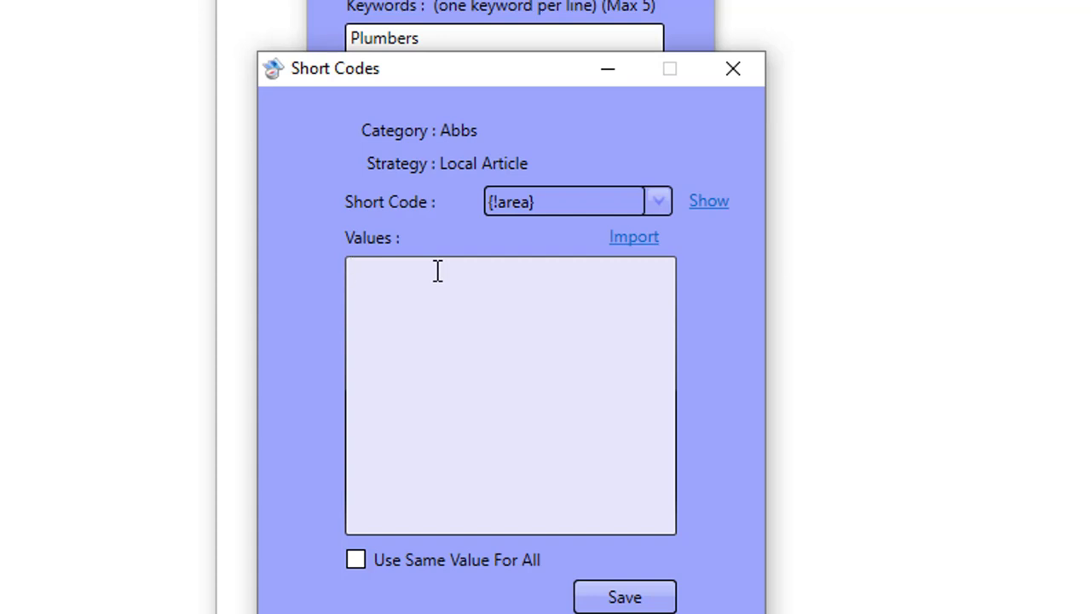
click(582, 201)
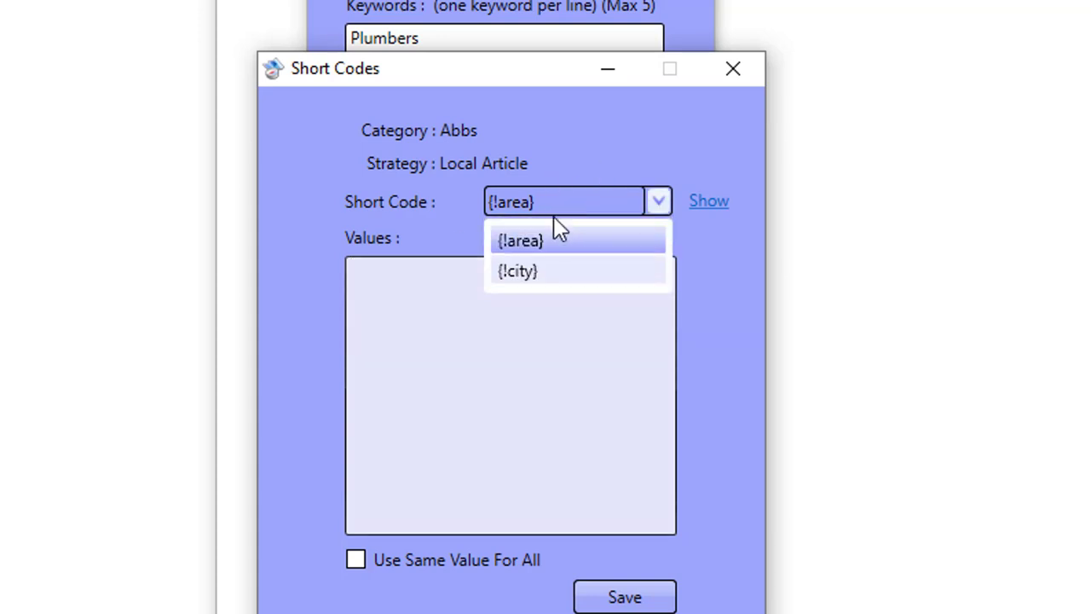
click(528, 272)
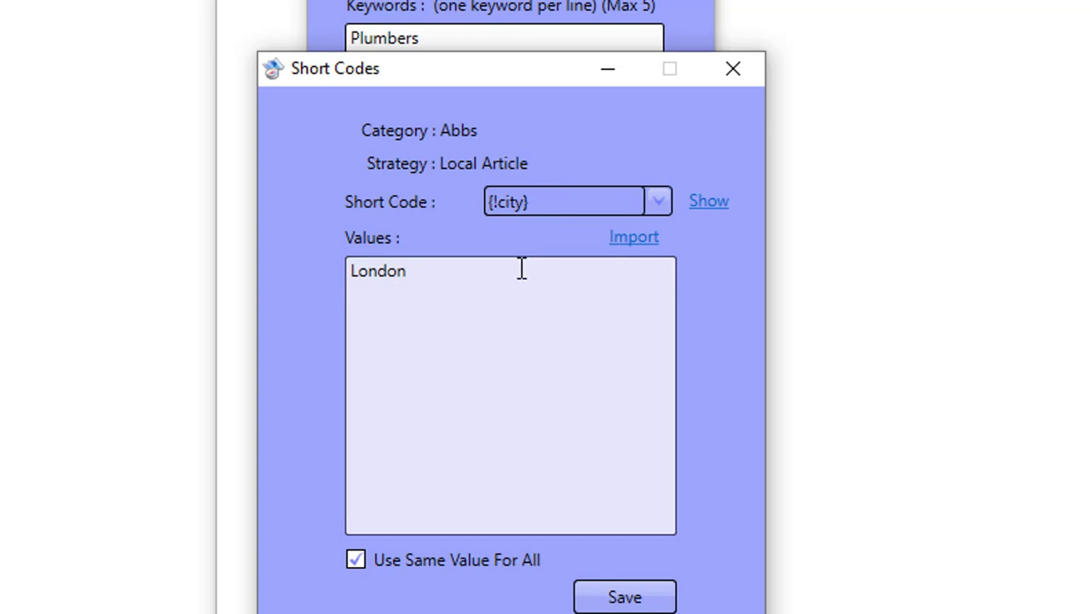
drag(397, 292, 110, 268)
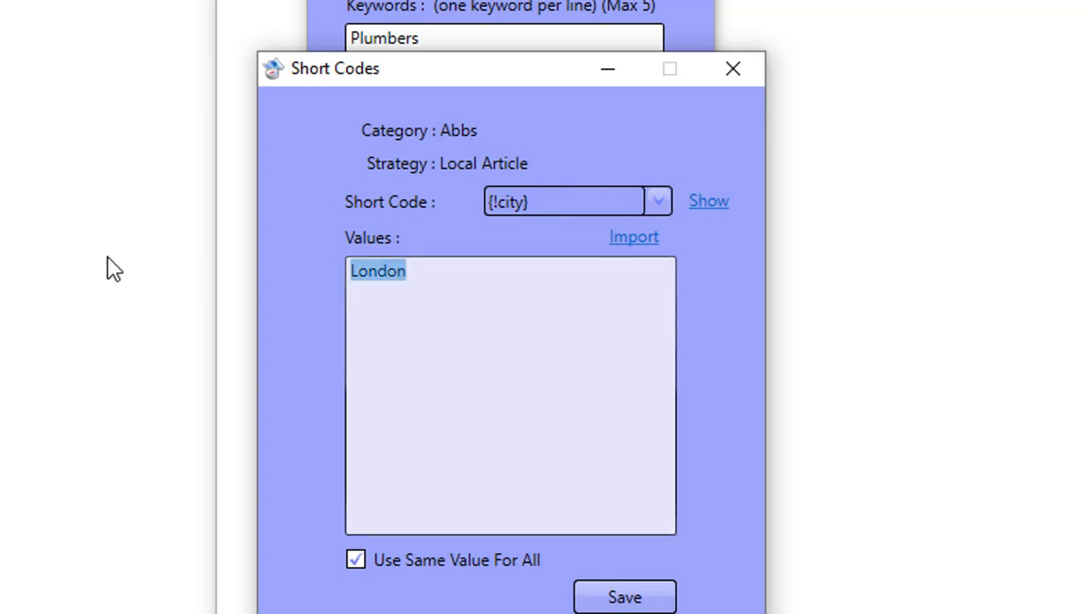
Set the {!area} shortcode values to Erdington, Buckingham and Barnet on separate lines, and save them.
click(595, 201)
click(540, 246)
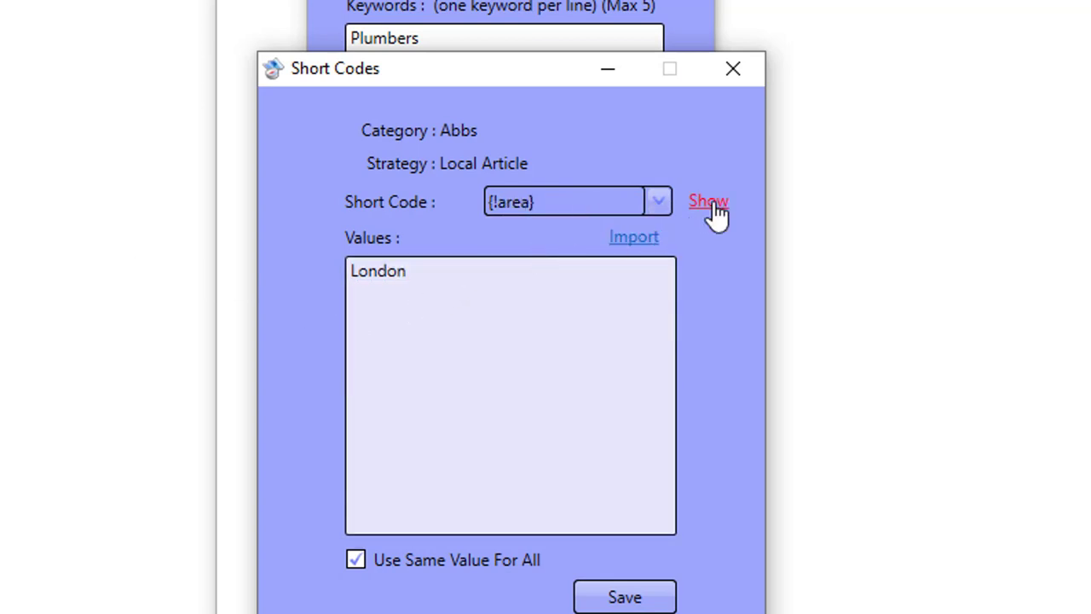
click(487, 287)
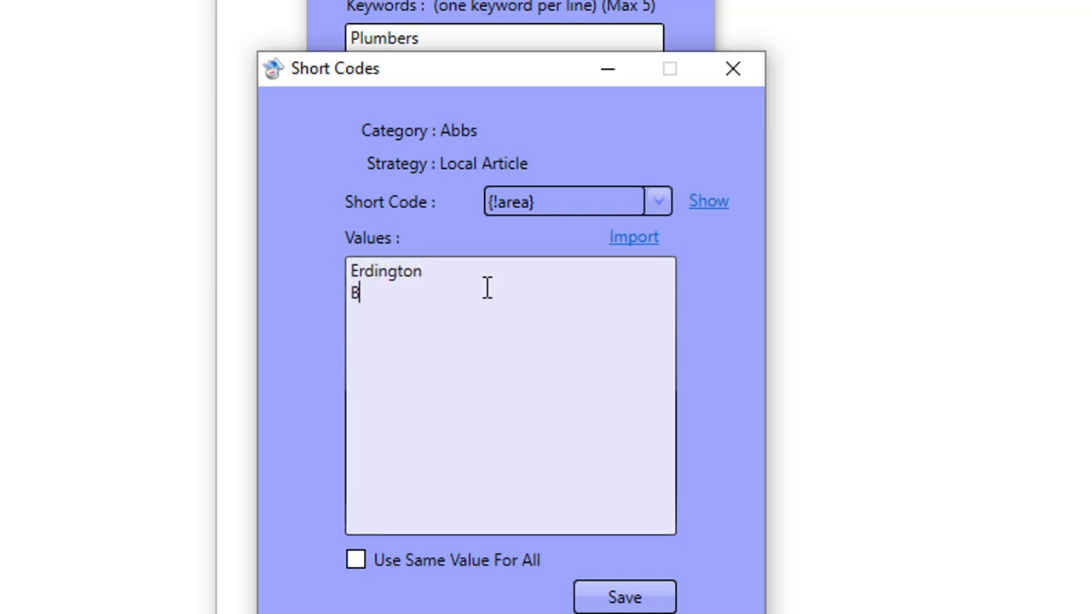
text(Erdington)
key(Return)
text(Buckingham)
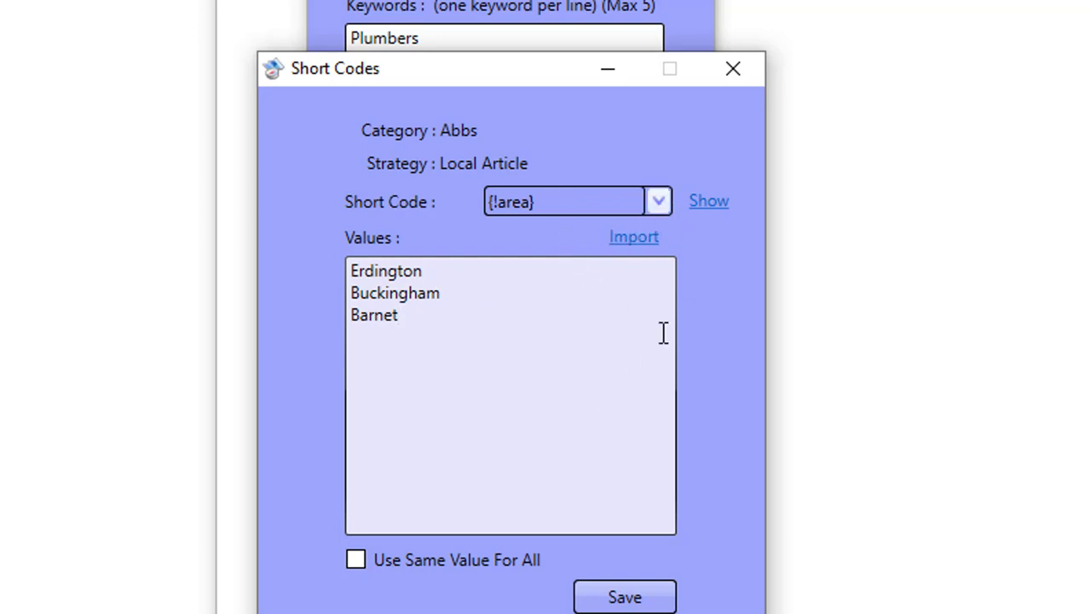
click(604, 596)
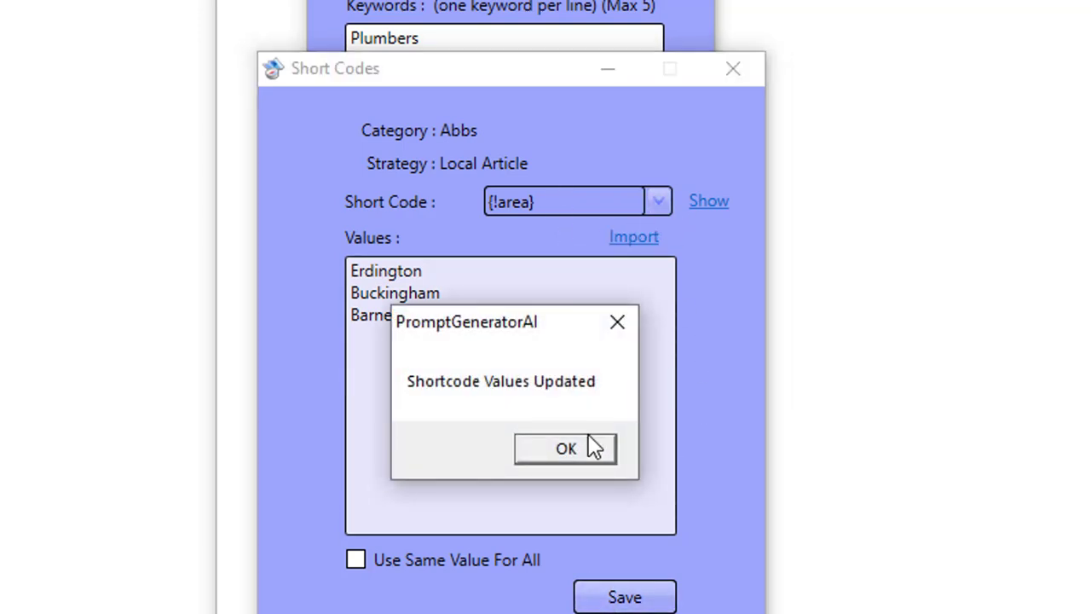
click(579, 454)
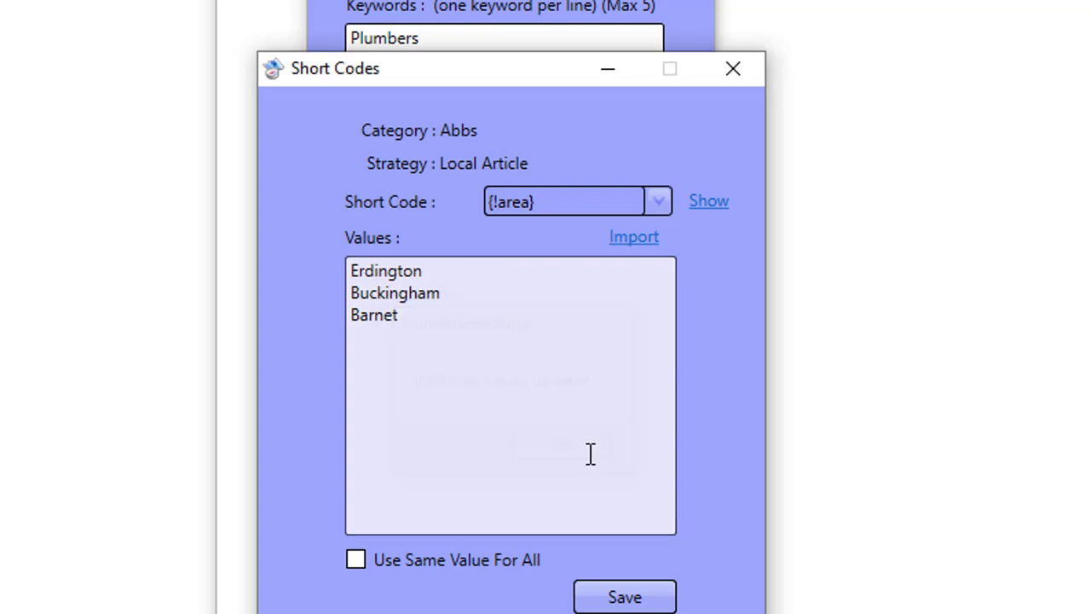
Review the saved {!city} and {!area} shortcode values and close the shortcode settings.
click(627, 211)
click(538, 274)
click(711, 203)
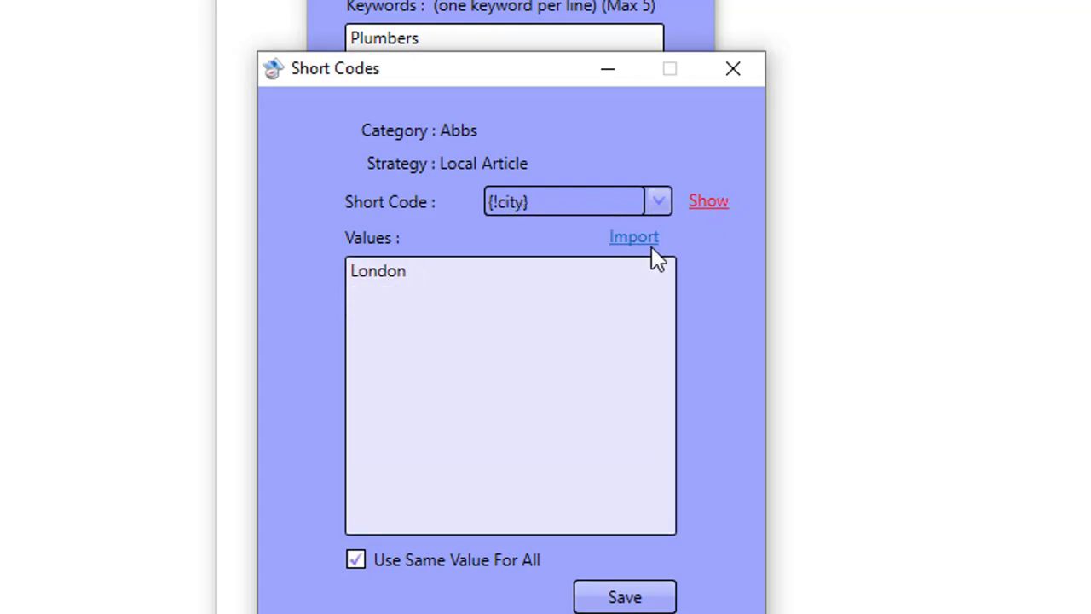
click(538, 204)
click(520, 242)
click(693, 205)
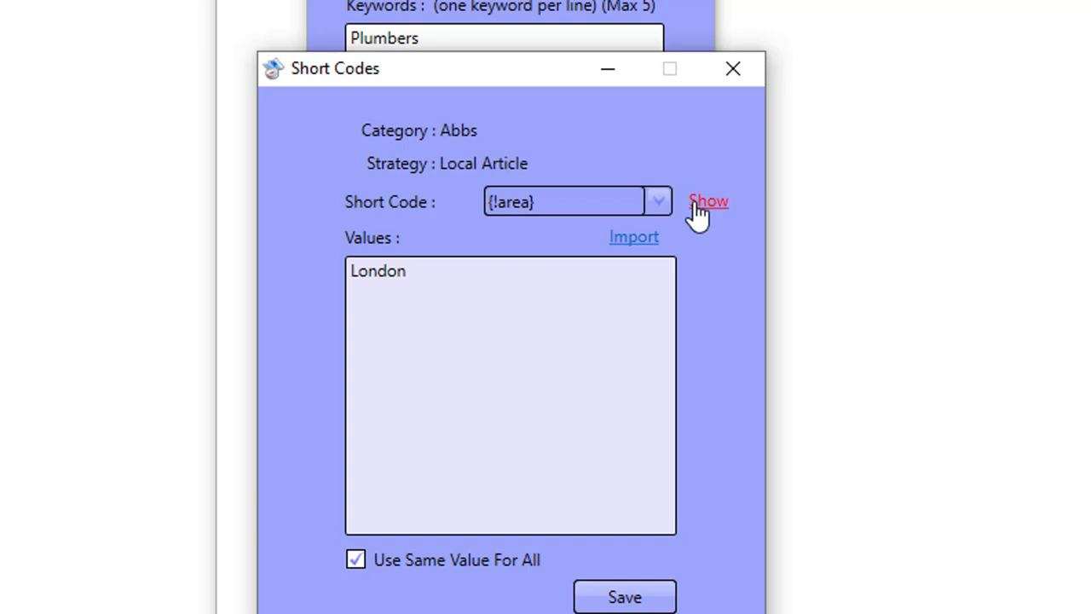
click(730, 77)
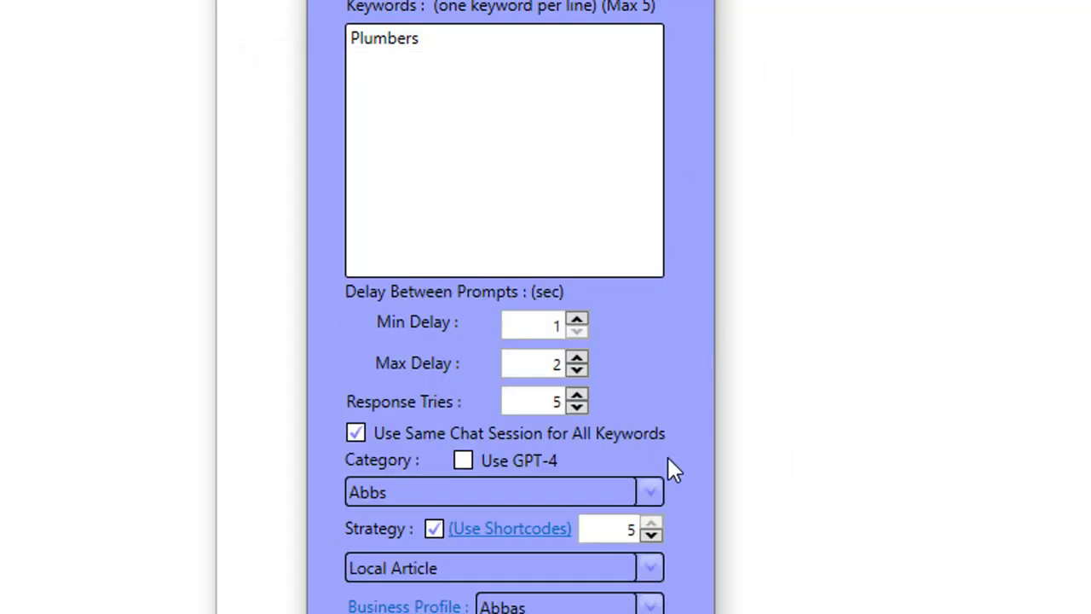
Set the shortcode count to 3 and run the Local Article automation with the Plumbers4You business profile.
click(652, 536)
click(651, 535)
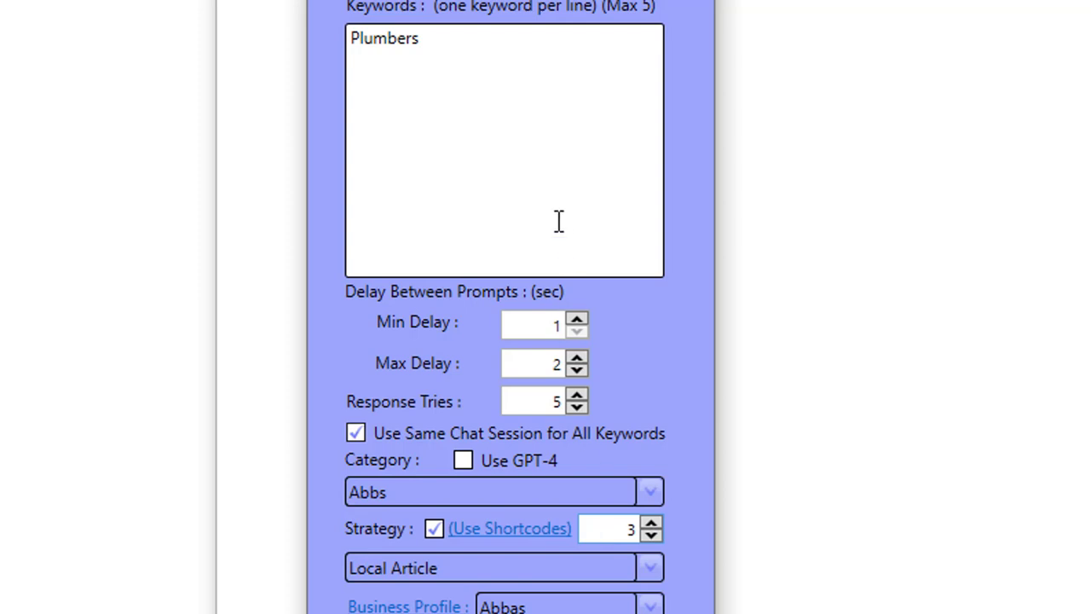
click(546, 543)
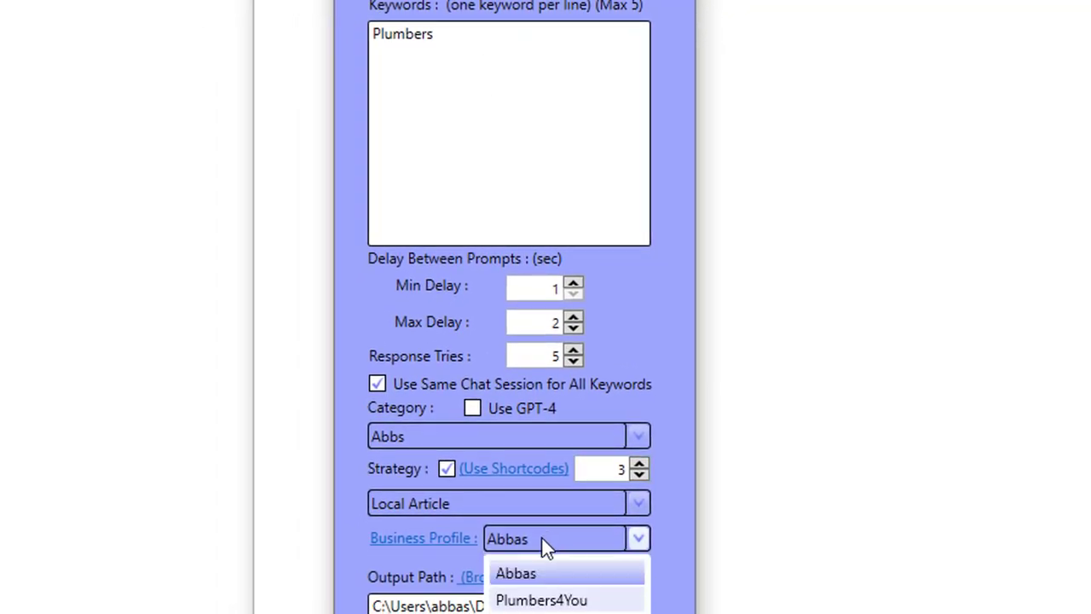
click(522, 596)
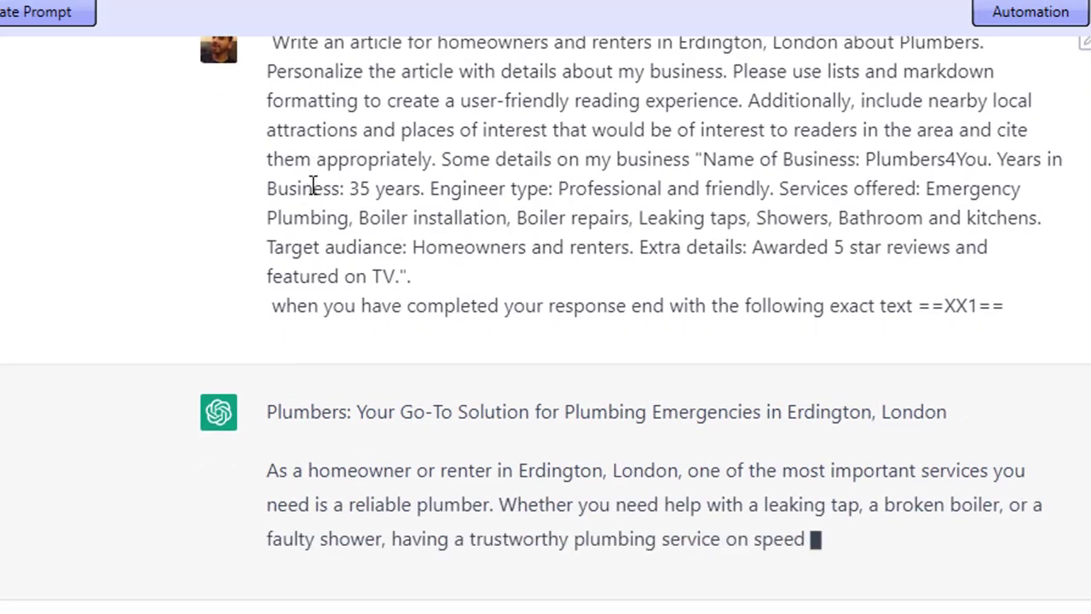
Examine the Erdington prompt and its generated article for the Plumbers4You business details.
drag(312, 161, 449, 184)
scroll(367, 305, up, 2)
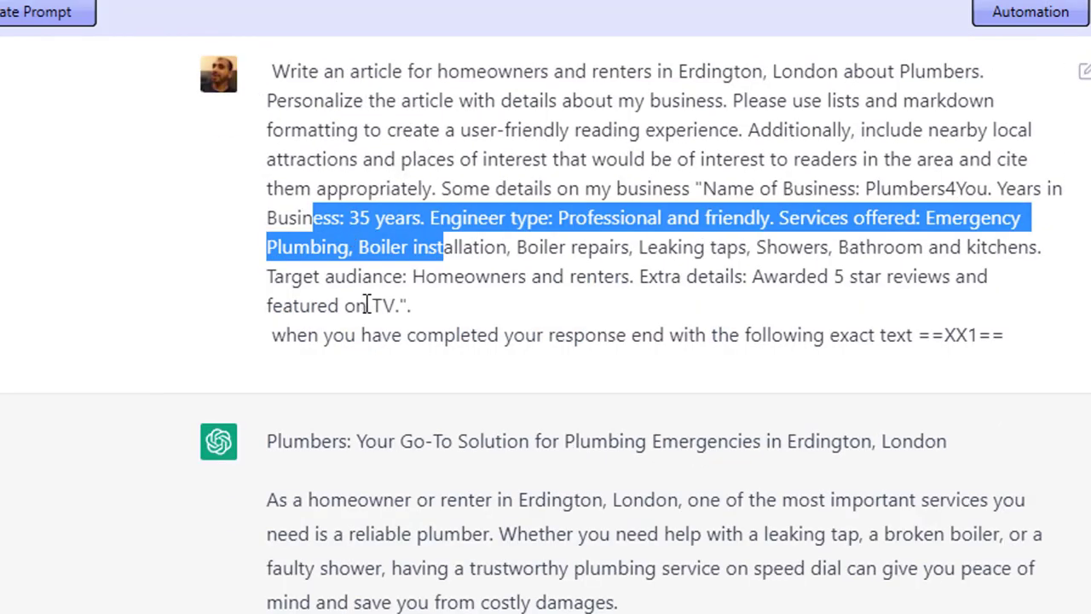
scroll(499, 410, down, 3)
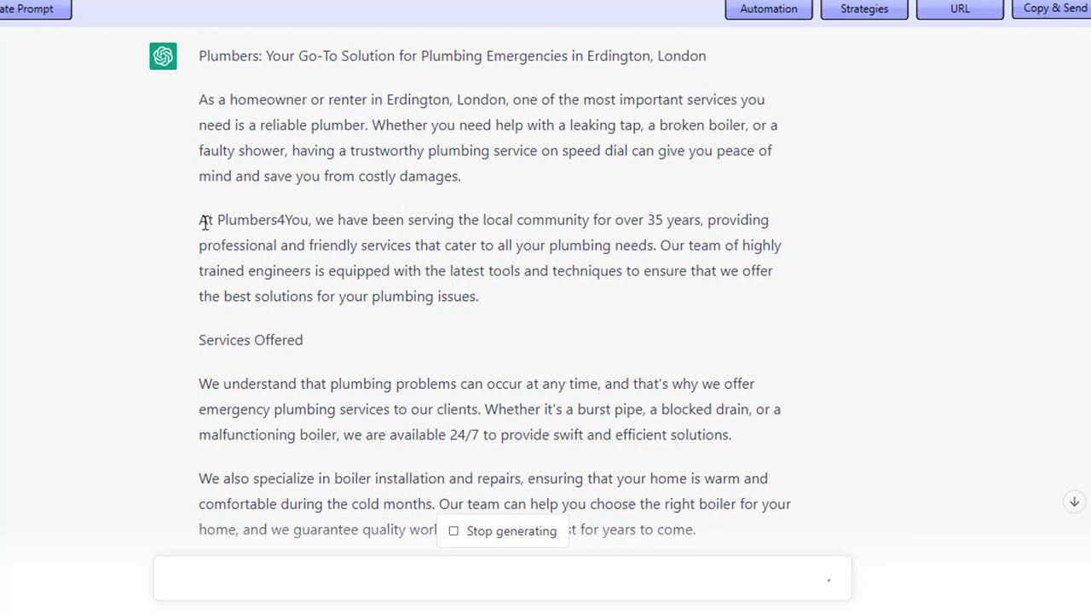
drag(199, 220, 305, 219)
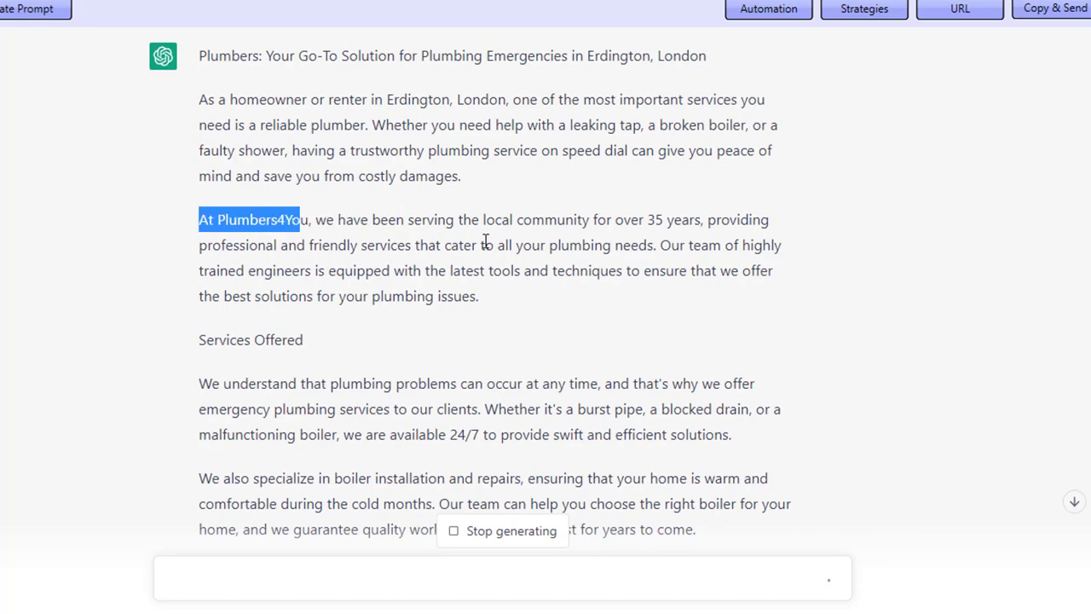
scroll(487, 241, down, 8)
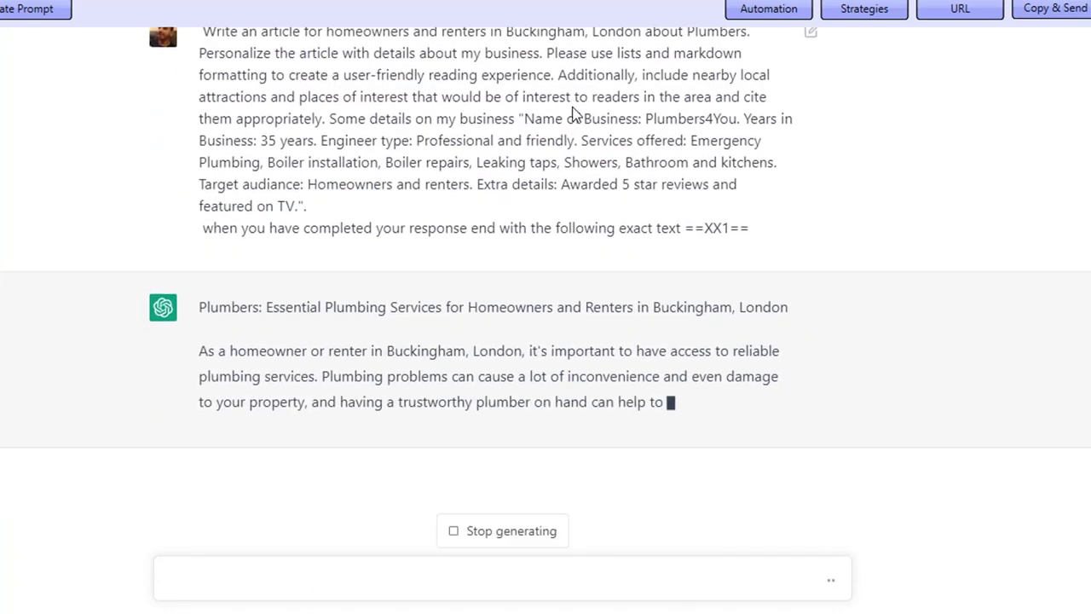
Compare the area and city inserted in the Buckingham prompt with those in the first Erdington prompt.
scroll(535, 205, up, 2)
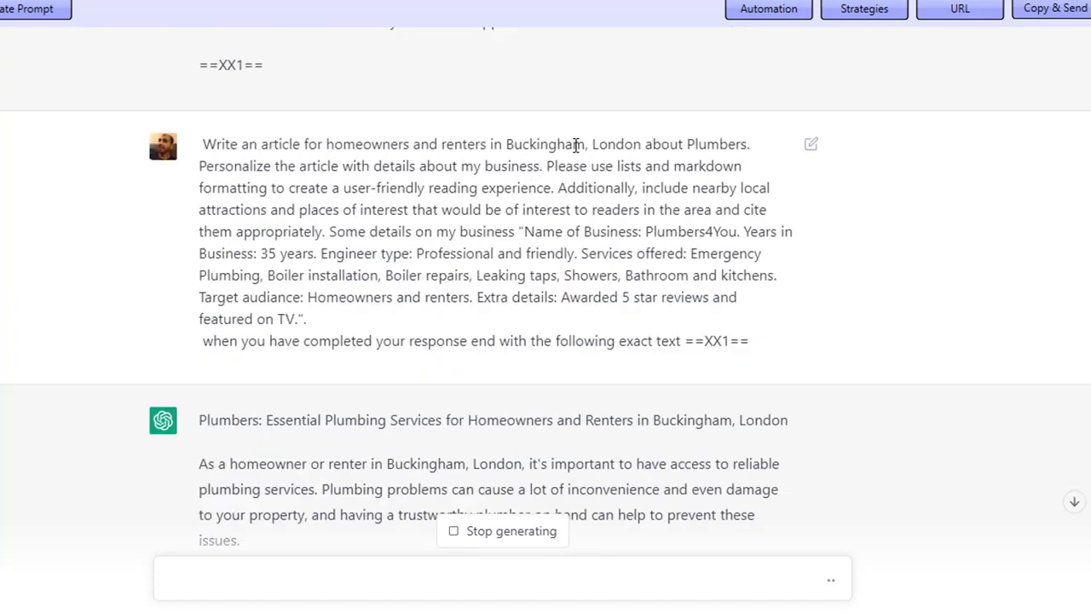
scroll(469, 273, up, 15)
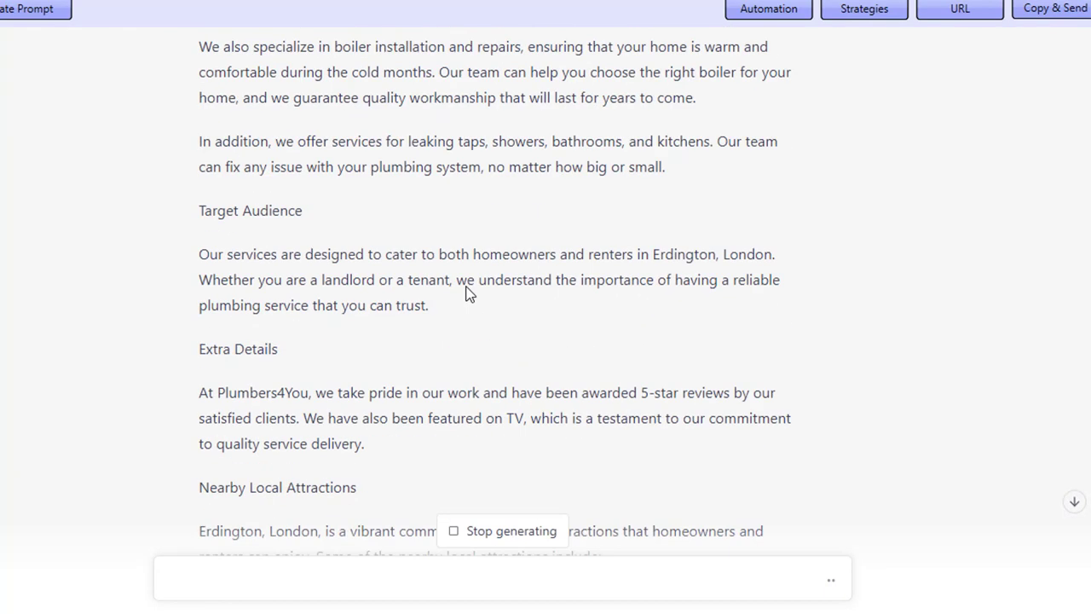
scroll(468, 294, up, 5)
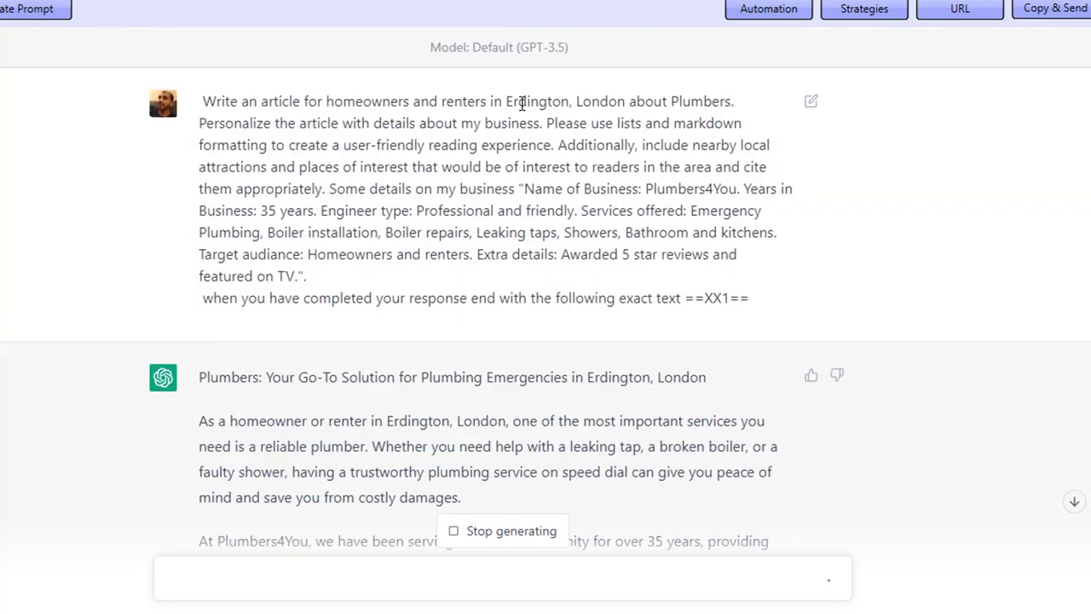
drag(523, 103, 605, 103)
scroll(472, 355, down, 20)
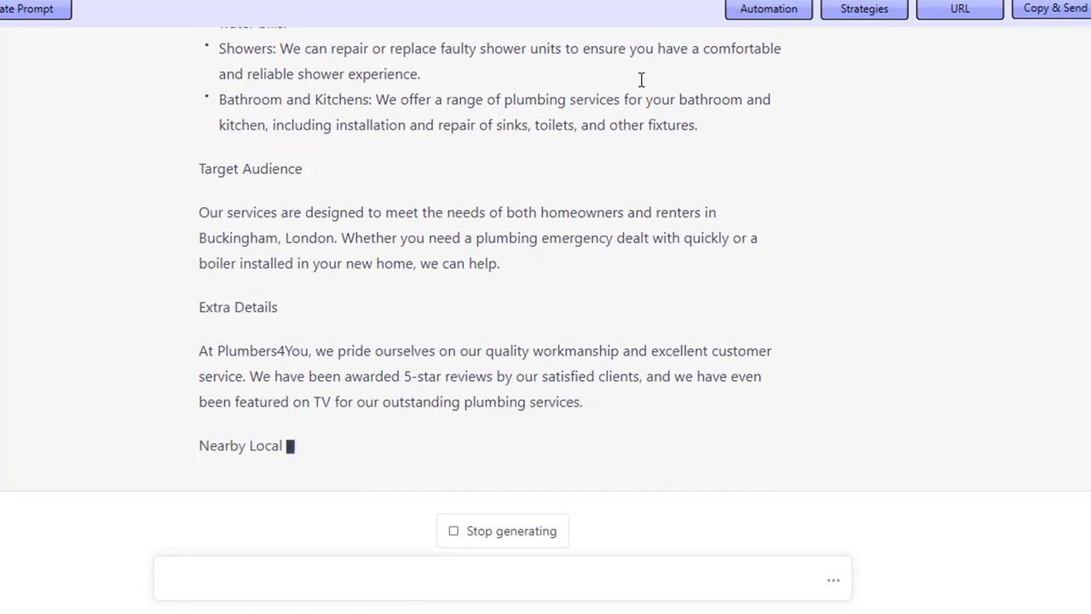
Stop the running Local Article automation and dismiss the completion message.
click(783, 13)
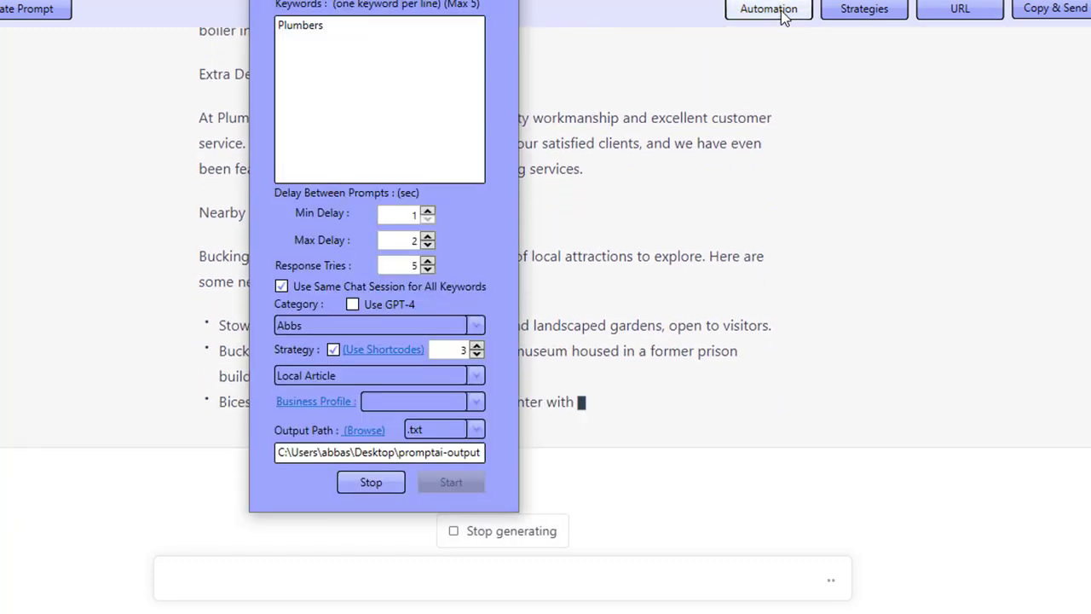
click(383, 483)
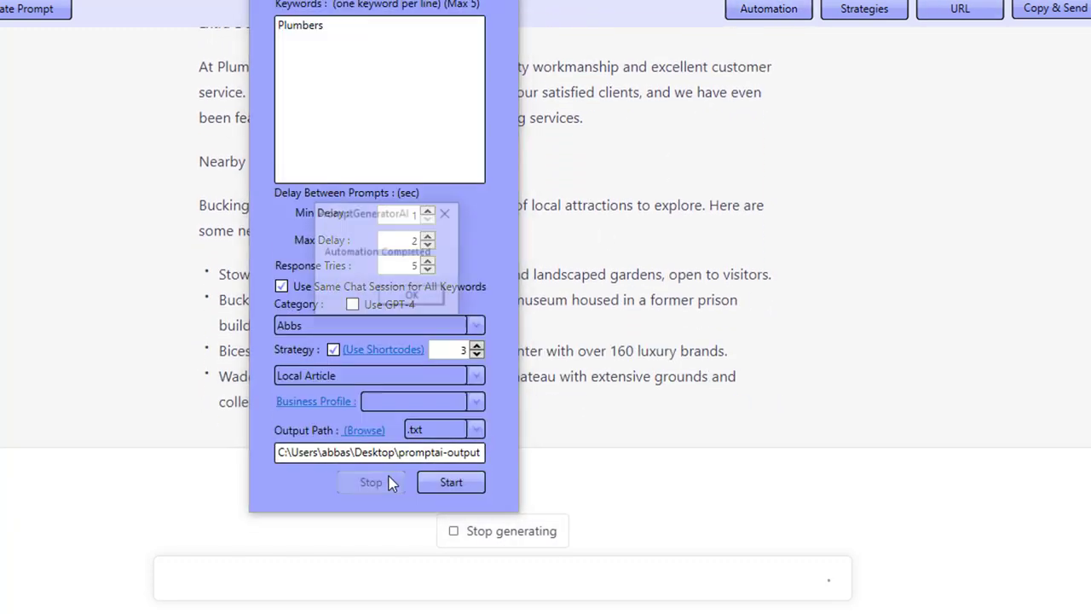
click(407, 304)
click(522, 380)
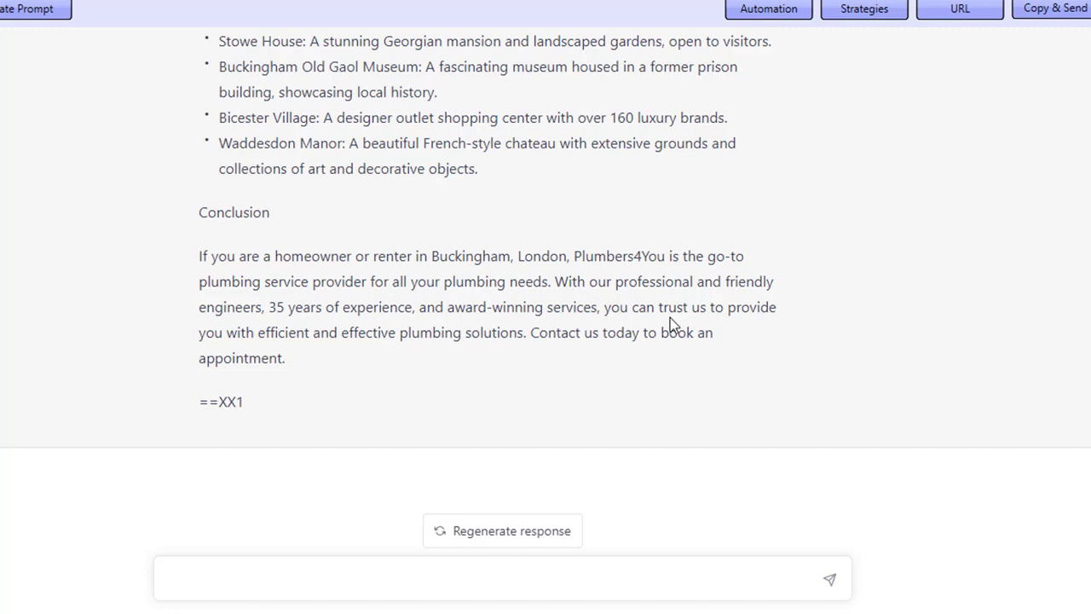
Review the values stored for the {!area} shortcode of the Local Article strategy in the automation settings.
click(730, 10)
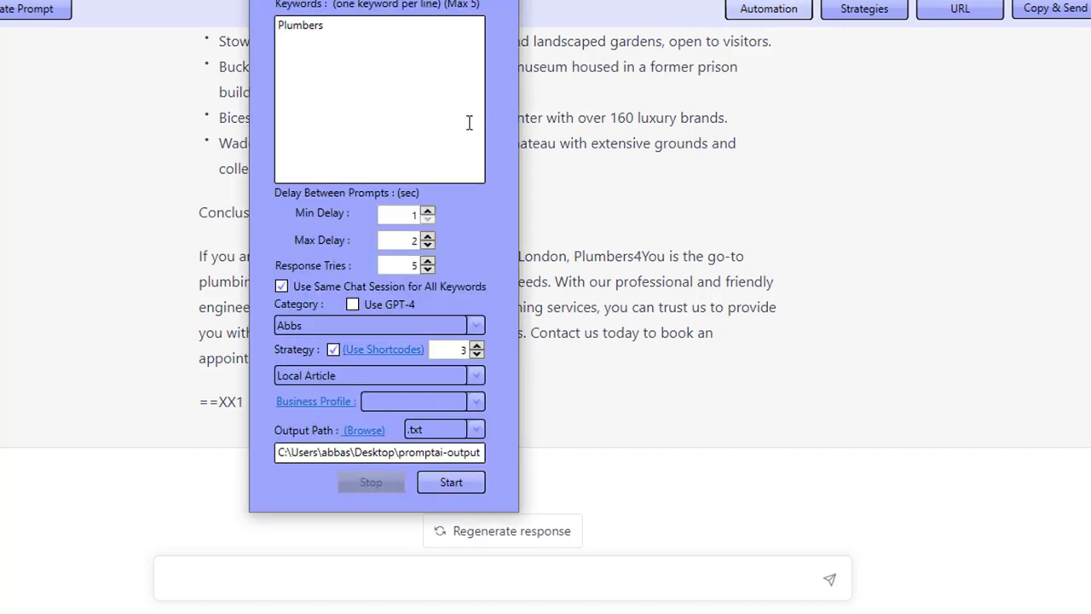
click(381, 351)
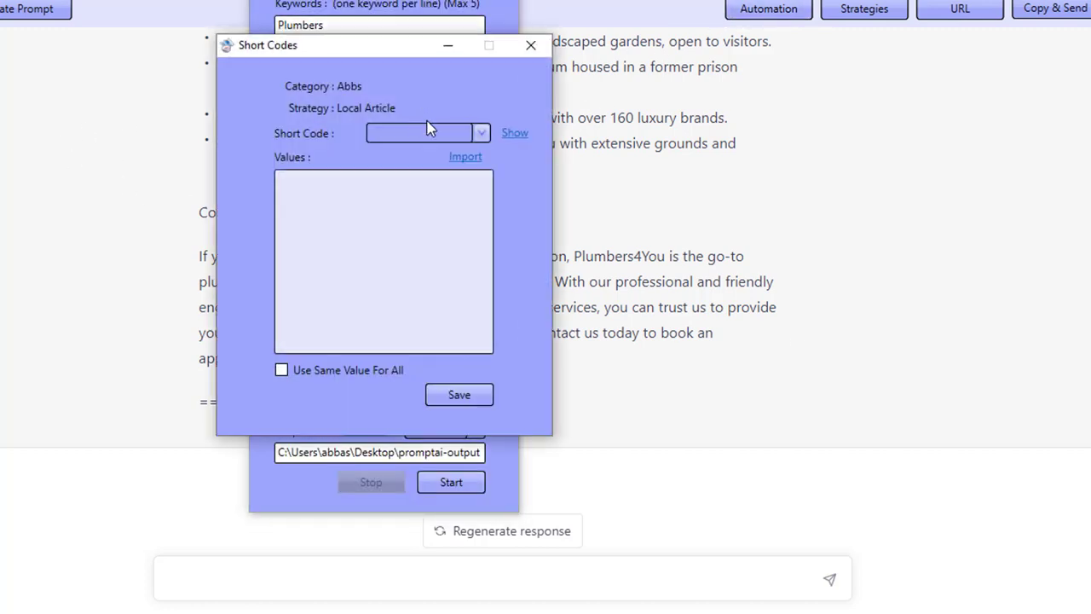
click(424, 134)
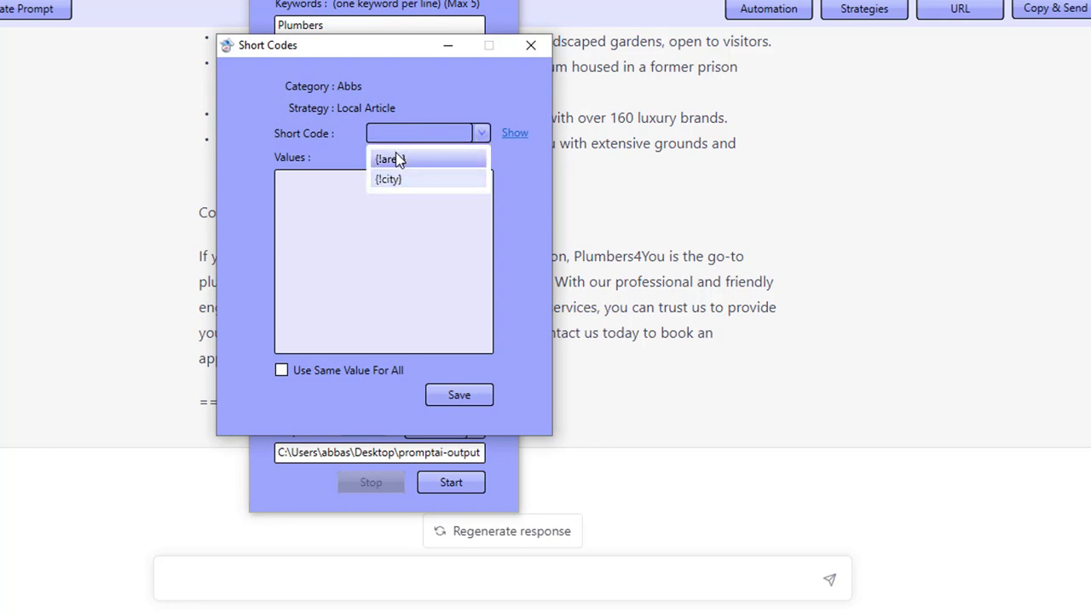
click(391, 158)
click(505, 139)
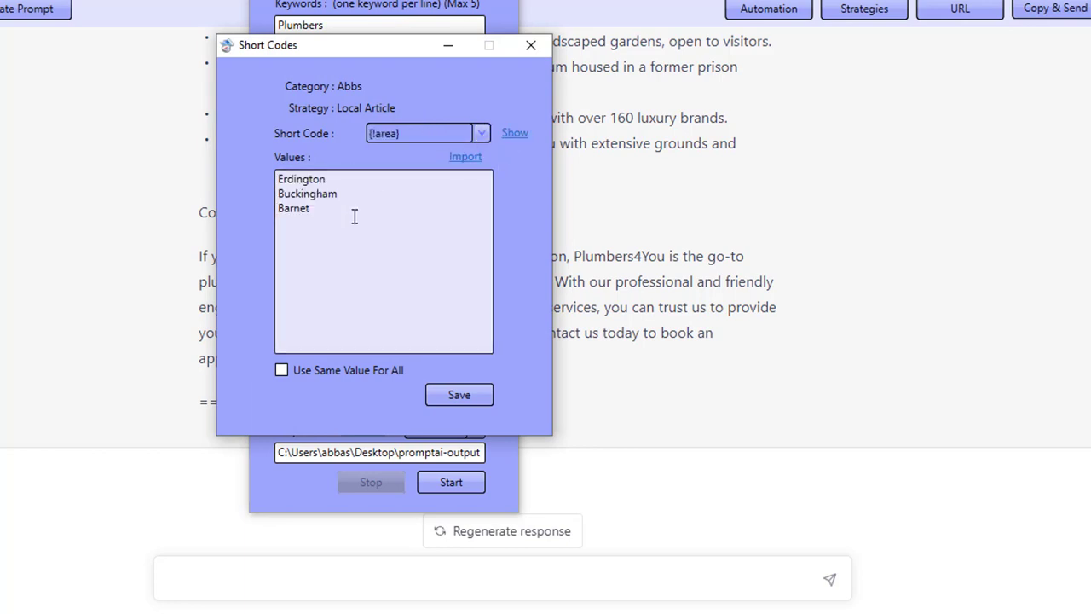
click(530, 46)
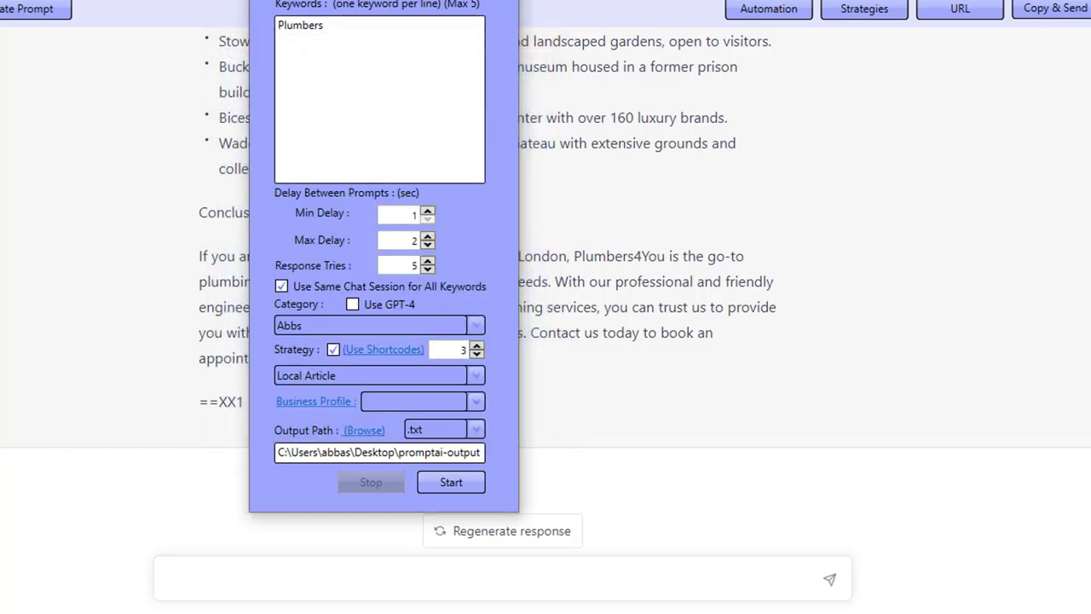
click(848, 10)
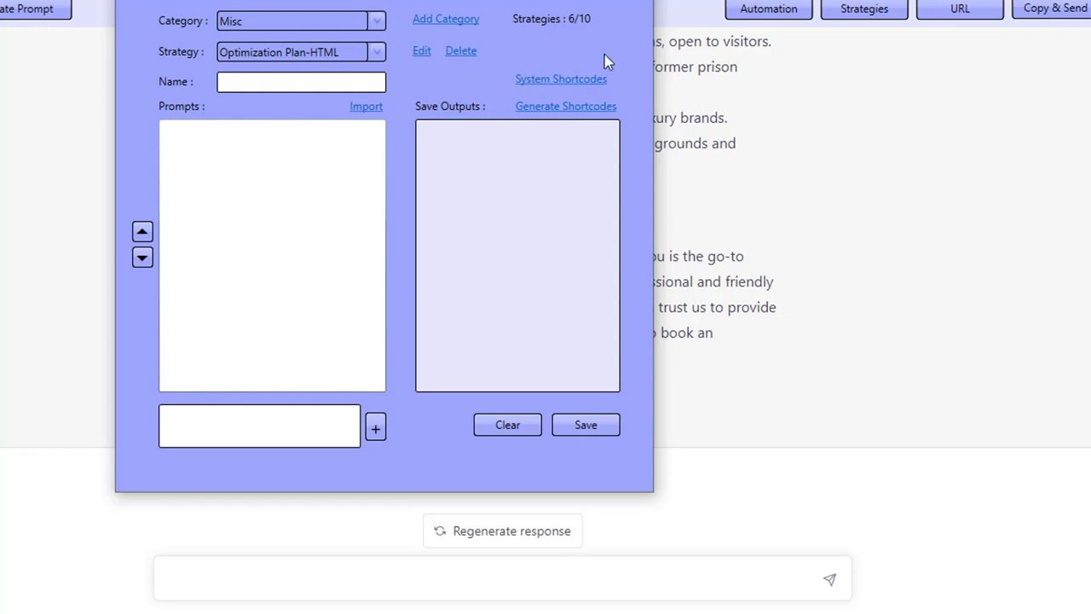
click(635, 3)
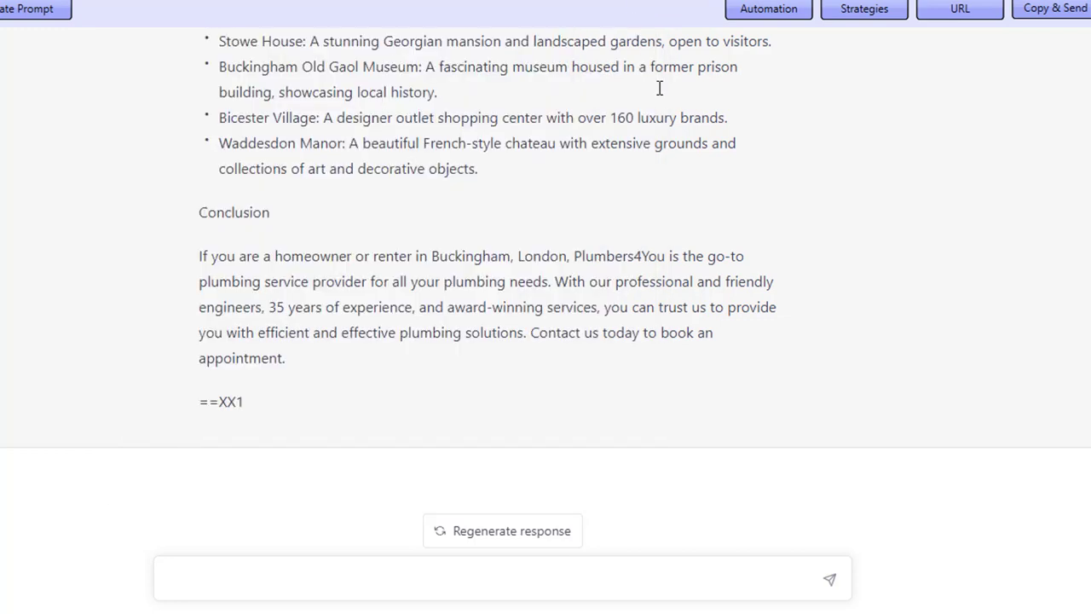
Show the Local Article {!area} shortcode values once more, and close the shortcode and automation windows.
click(787, 12)
click(388, 349)
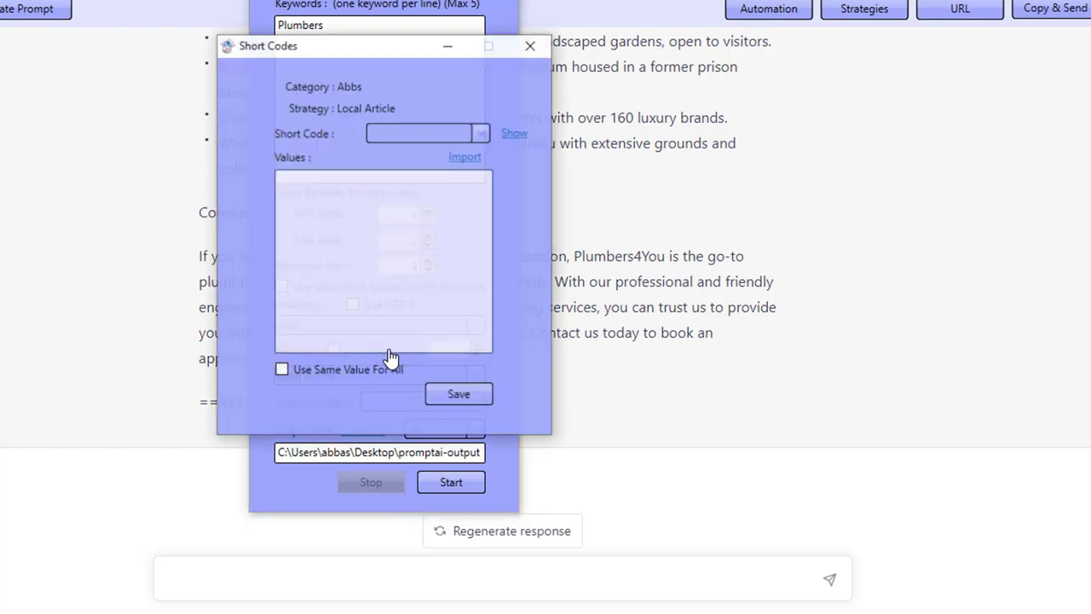
click(449, 135)
click(421, 159)
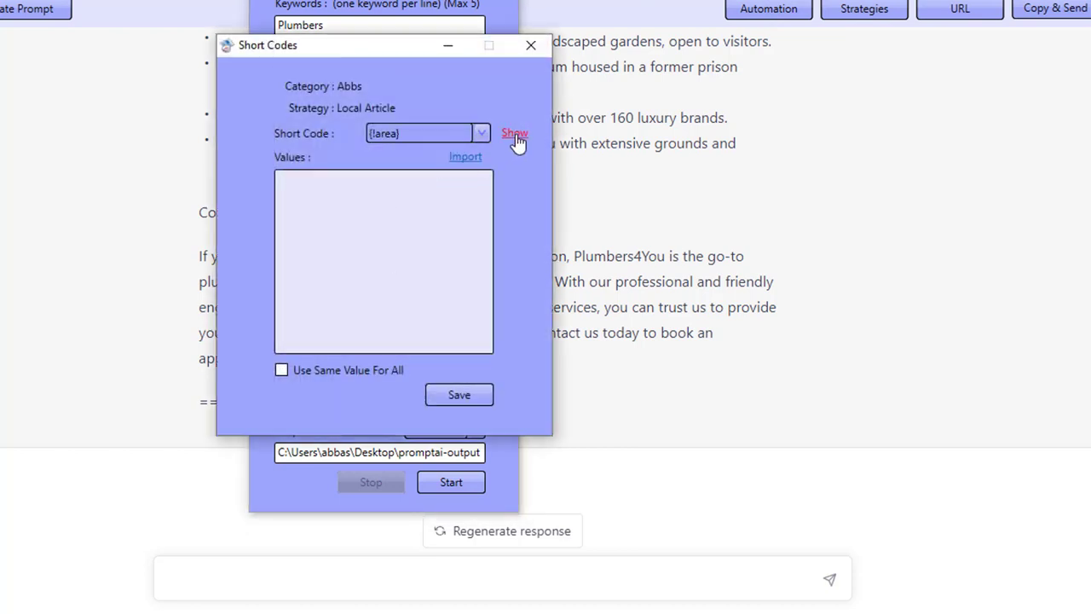
click(514, 134)
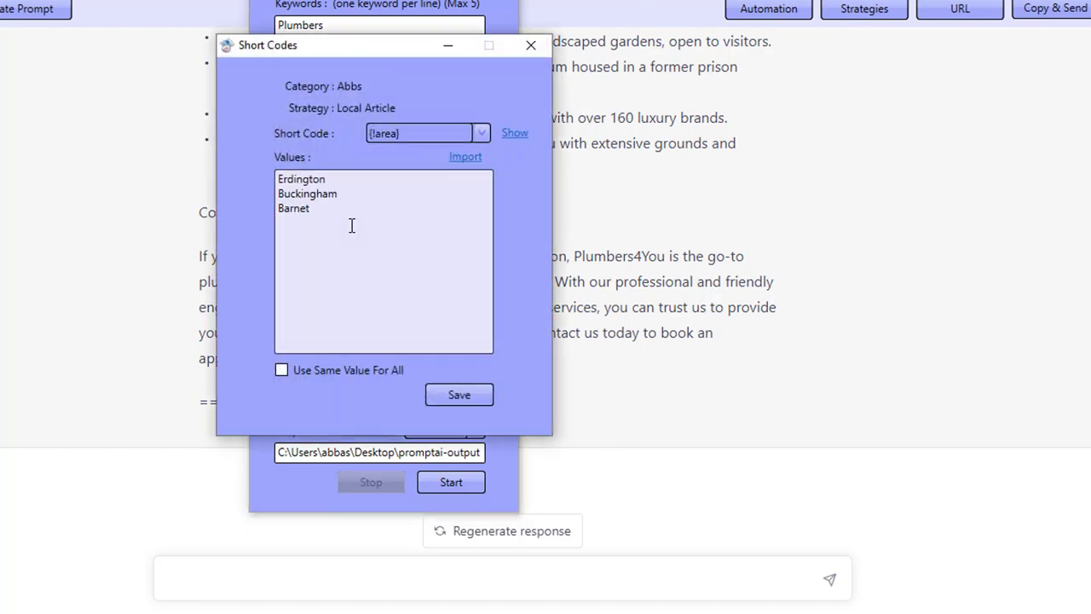
click(531, 46)
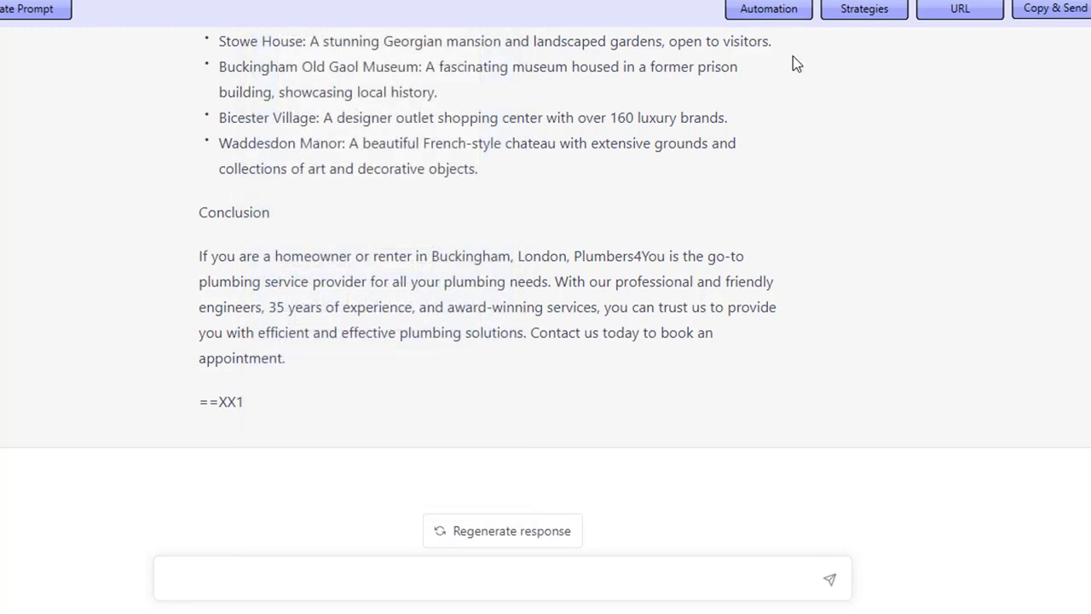
Open Strategy Management, switch to File Explorer and open 5-Blog-Articles.txt from the Prompts\Content folder in a maximized window.
mouse_move(879, 22)
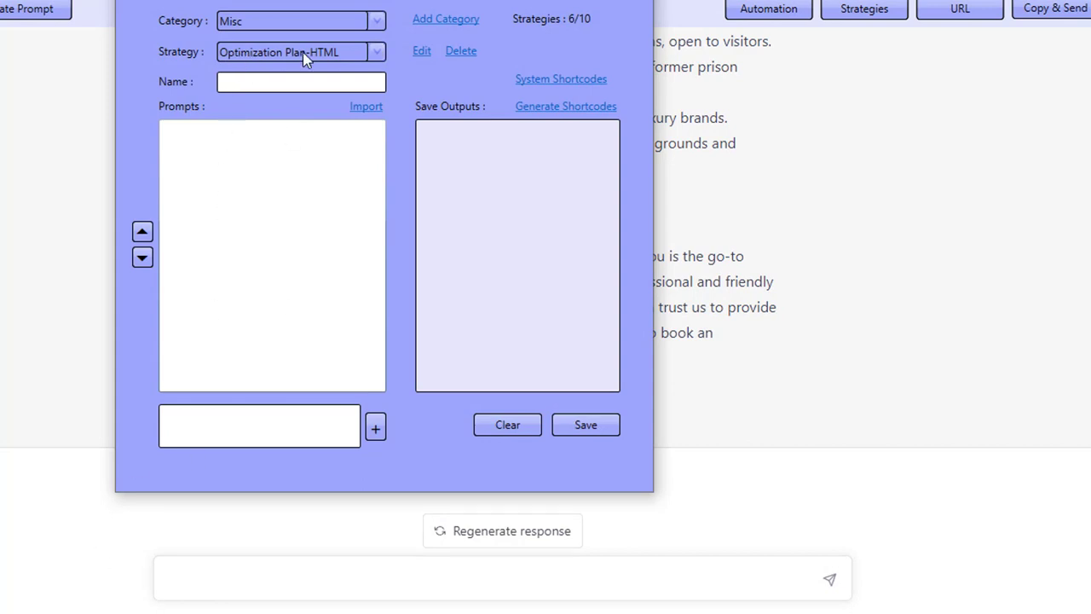
mouse_move(191, 613)
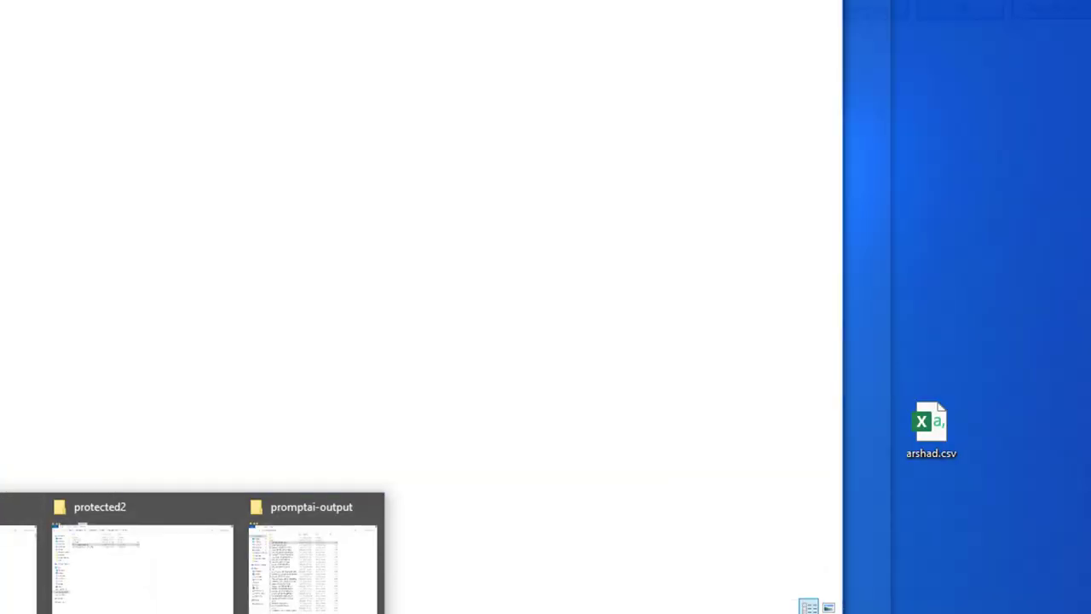
click(17, 563)
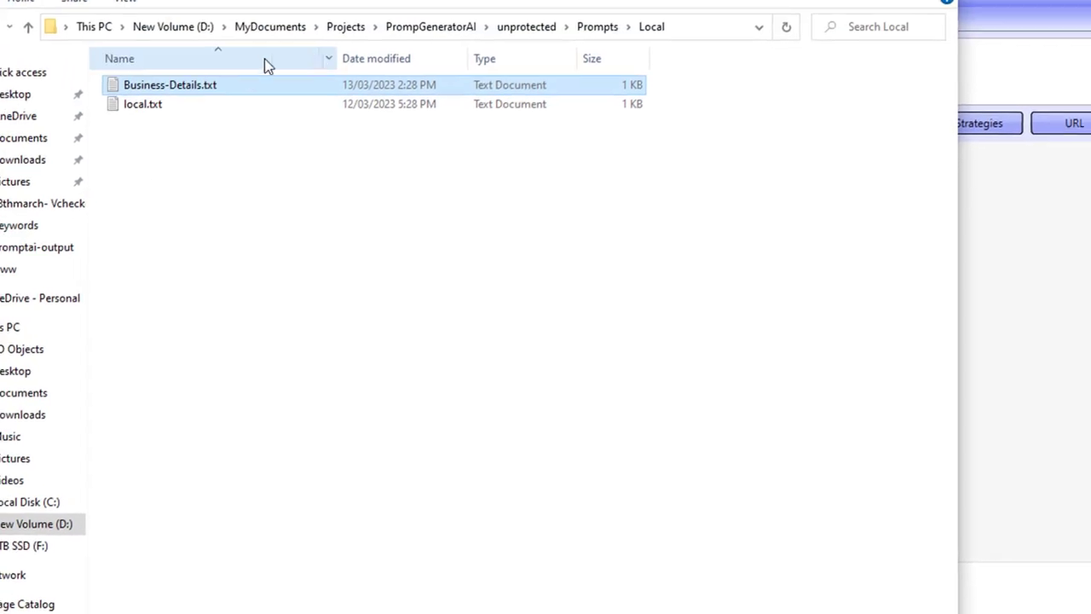
click(608, 33)
click(162, 94)
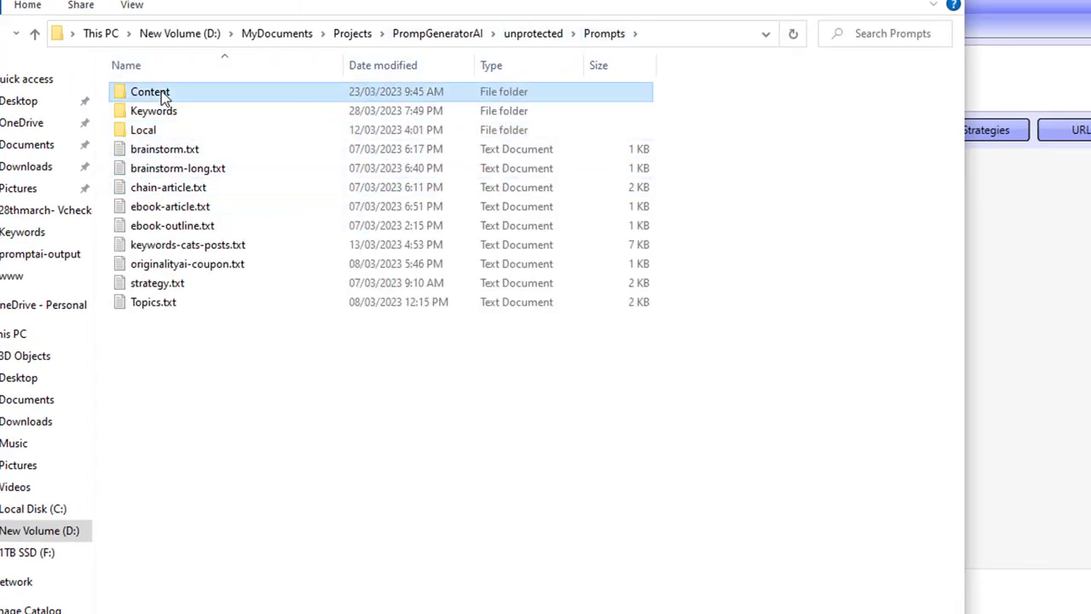
double_click(164, 95)
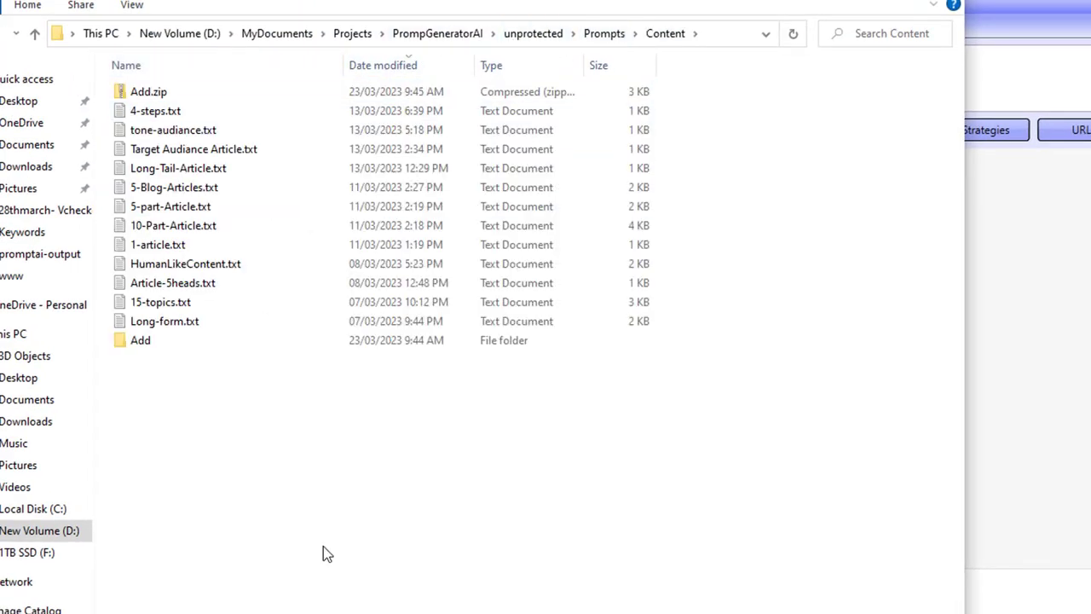
double_click(192, 184)
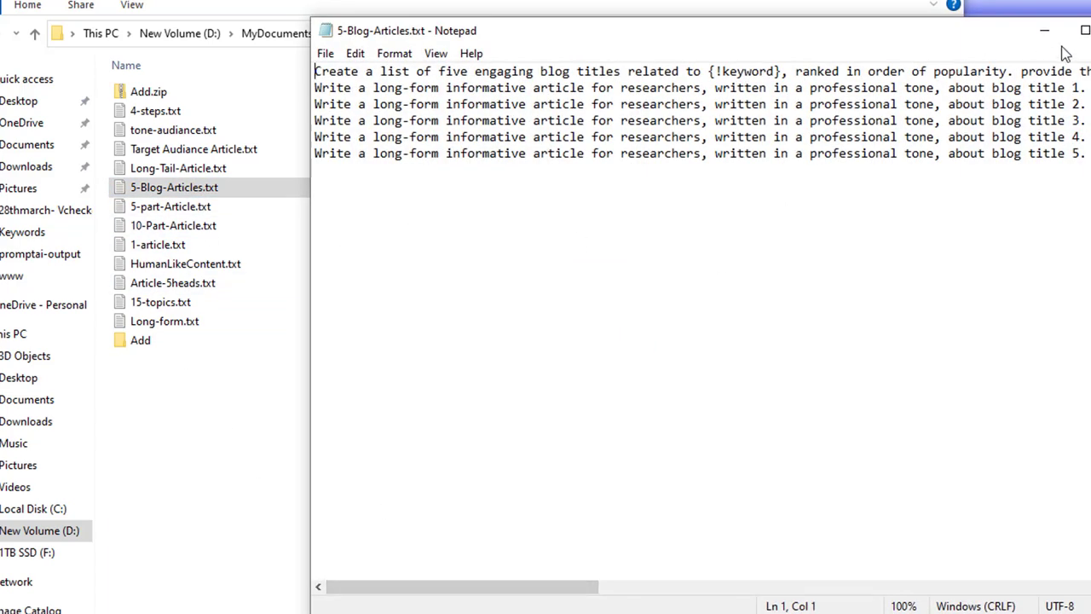
click(1085, 31)
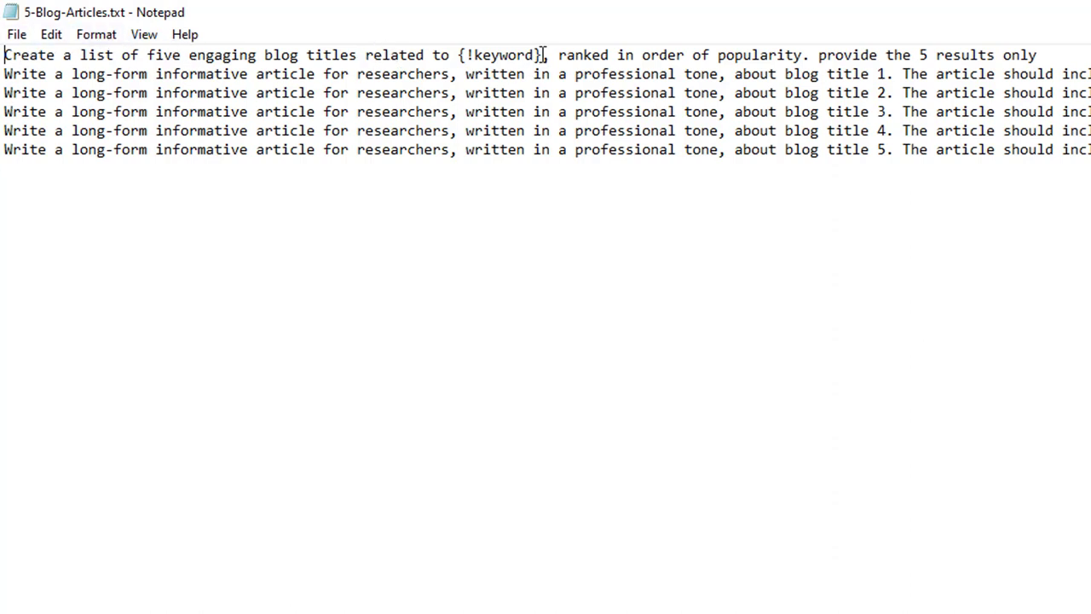
Examine the {!keyword} shortcode in the first prompt and how the following prompts refer to the blog titles.
drag(545, 55, 458, 56)
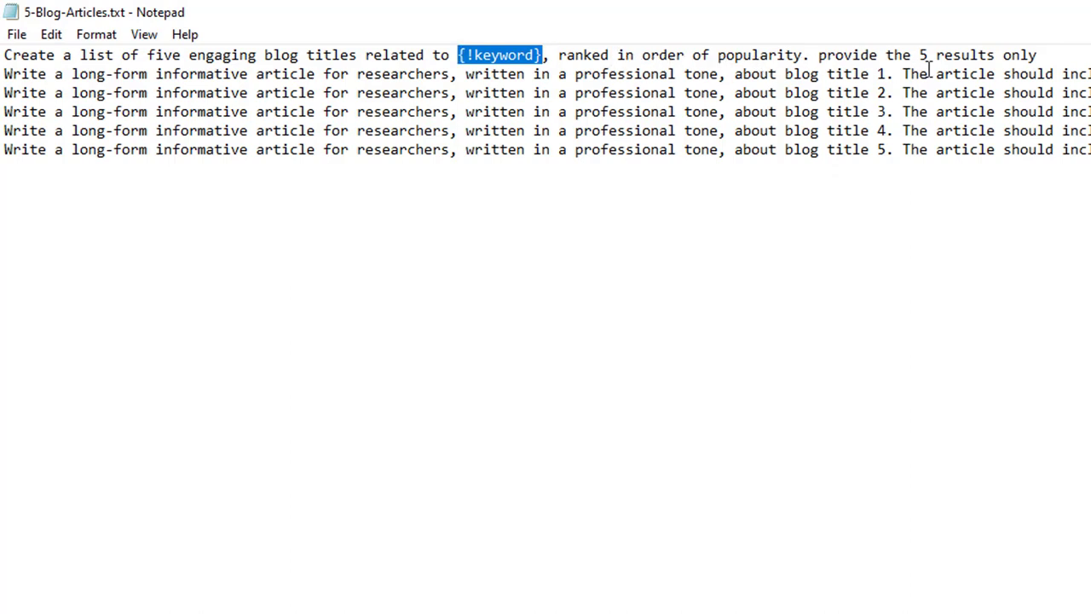
click(1054, 53)
key(shift+Left)
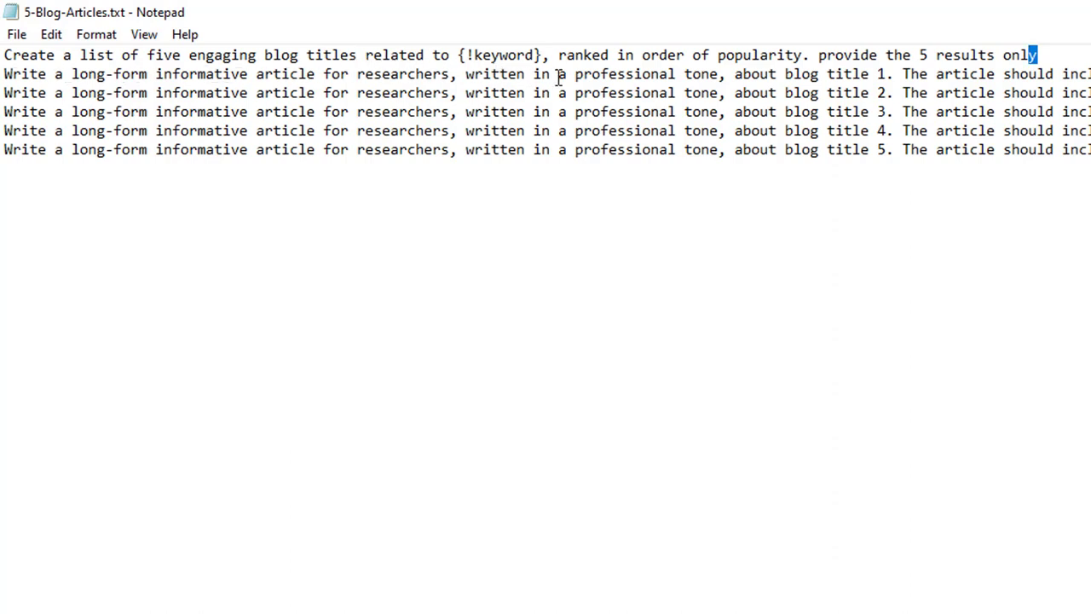
drag(843, 75, 902, 75)
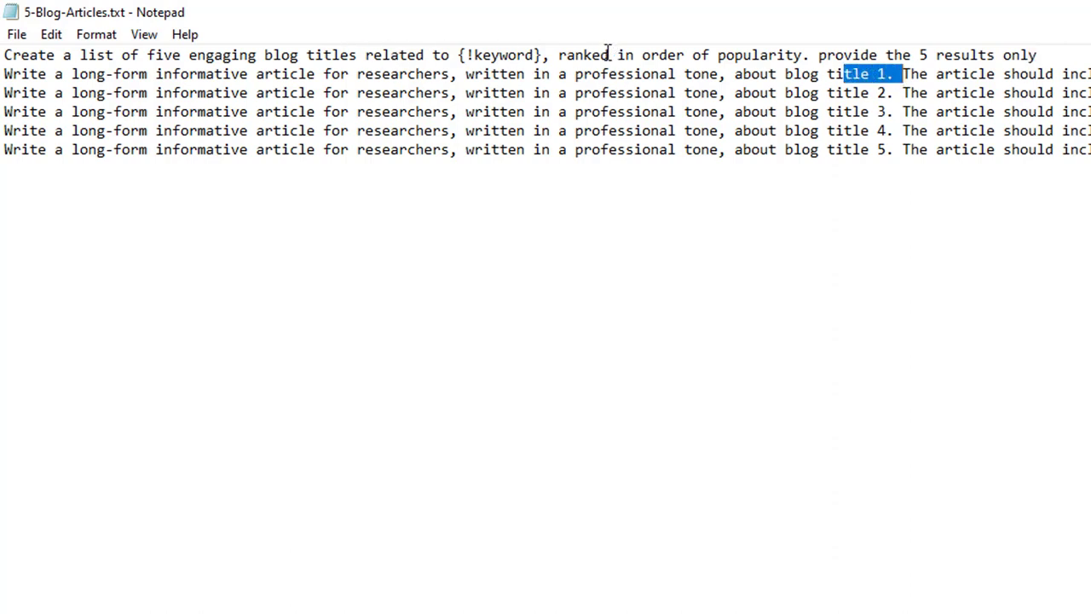
drag(608, 54, 728, 36)
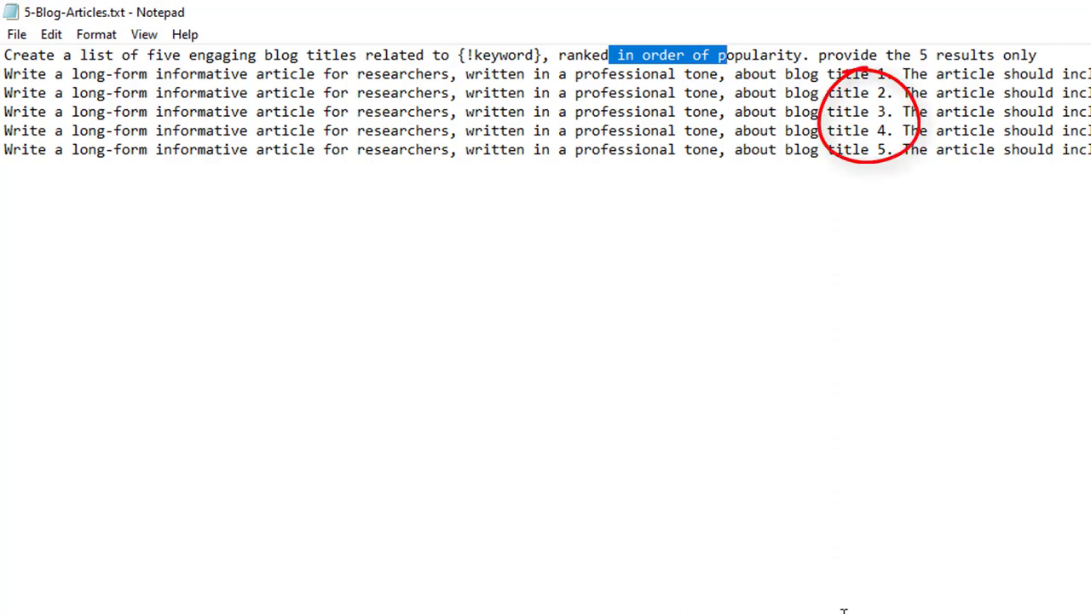
Read the rest of the five article prompts for their FAQ, hook, closing paragraph and format instructions.
scroll(546, 103, right, 10)
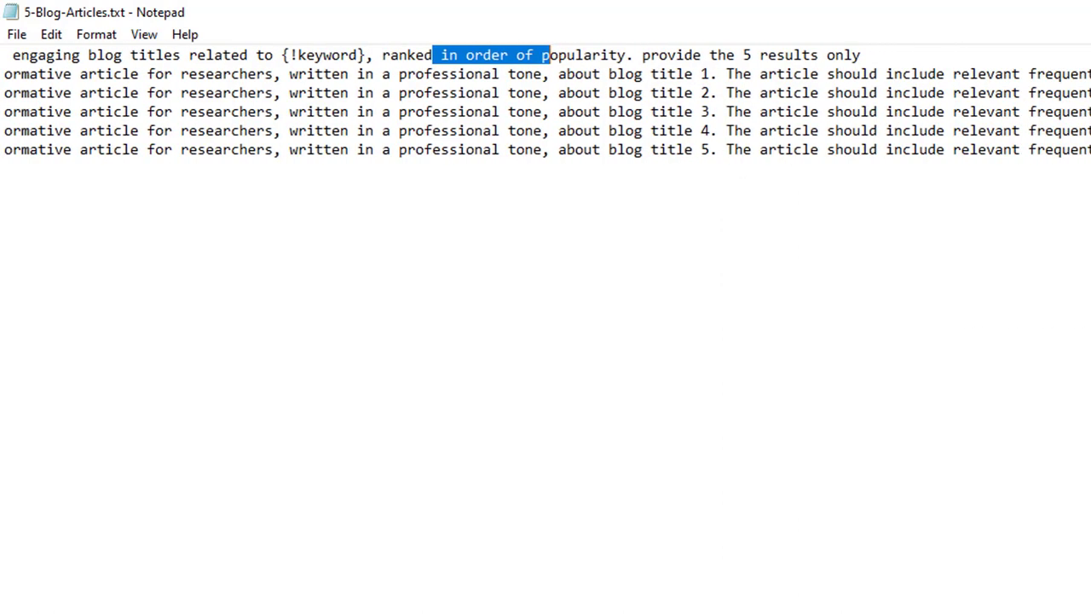
scroll(546, 102, right, 14)
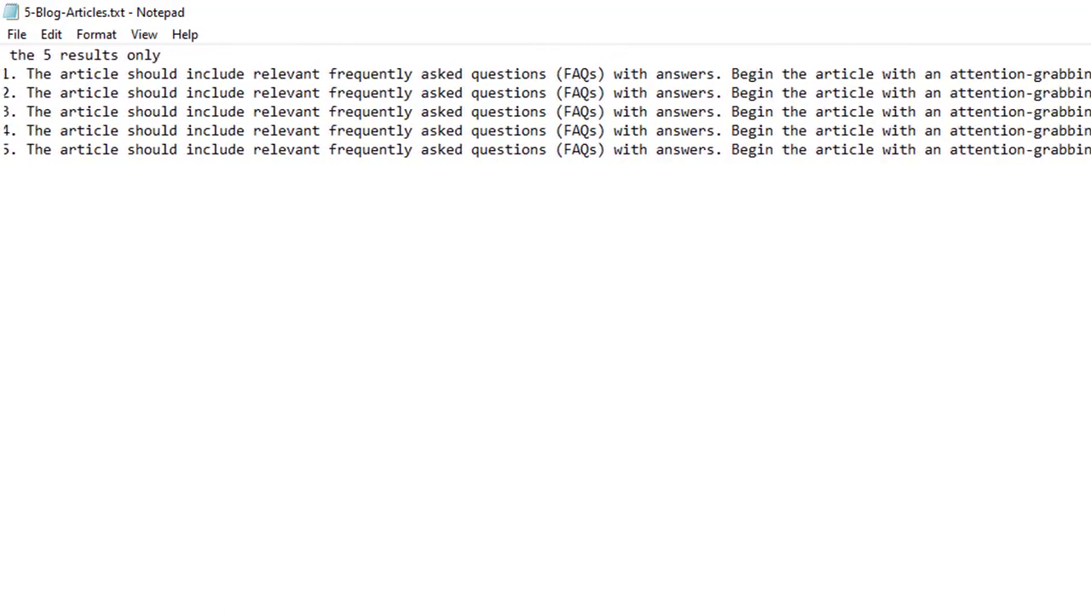
scroll(695, 297, right, 5)
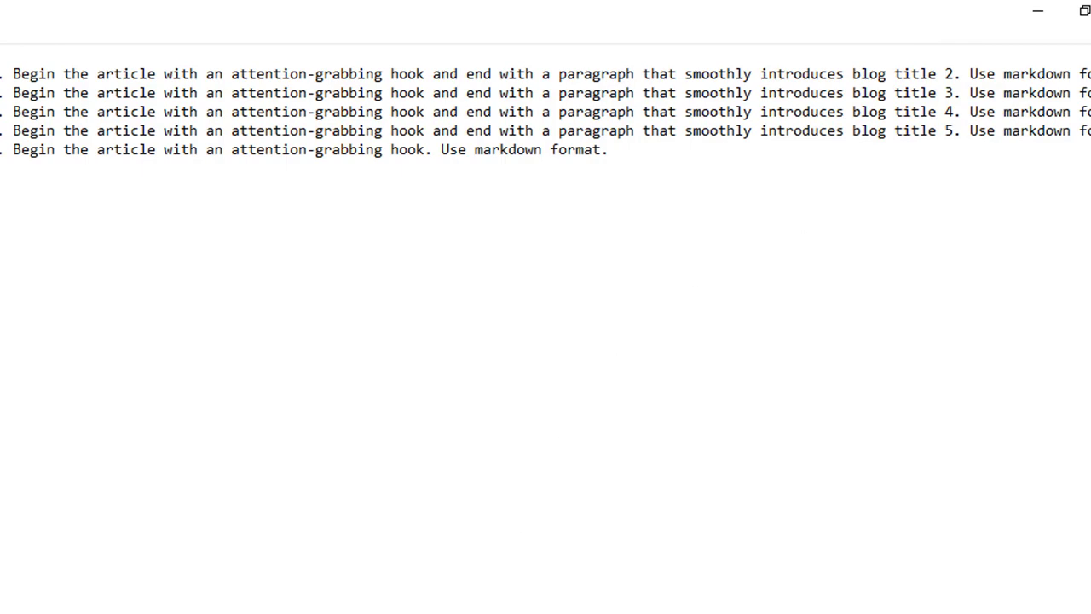
key(ctrl+Left)
key(ctrl+Left)
key(ctrl+Left)
key(ctrl+Left)
key(ctrl+Left)
key(ctrl+Left)
key(ctrl+Left)
key(ctrl+Left)
key(ctrl+Left)
key(ctrl+Left)
key(ctrl+Left)
key(ctrl+Left)
key(ctrl+Left)
key(ctrl+Left)
key(ctrl+Left)
key(ctrl+Left)
key(ctrl+Left)
key(ctrl+Left)
key(ctrl+Left)
key(ctrl+Left)
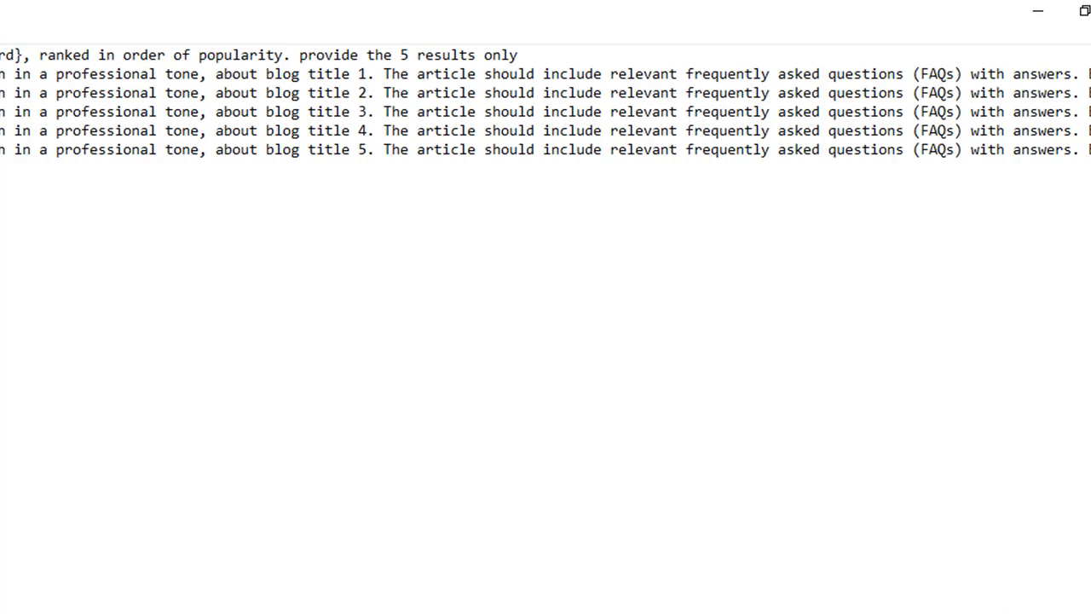
Return to Strategy Management and name the new strategy "5 blog posts titles" in the Misc category.
click(798, 606)
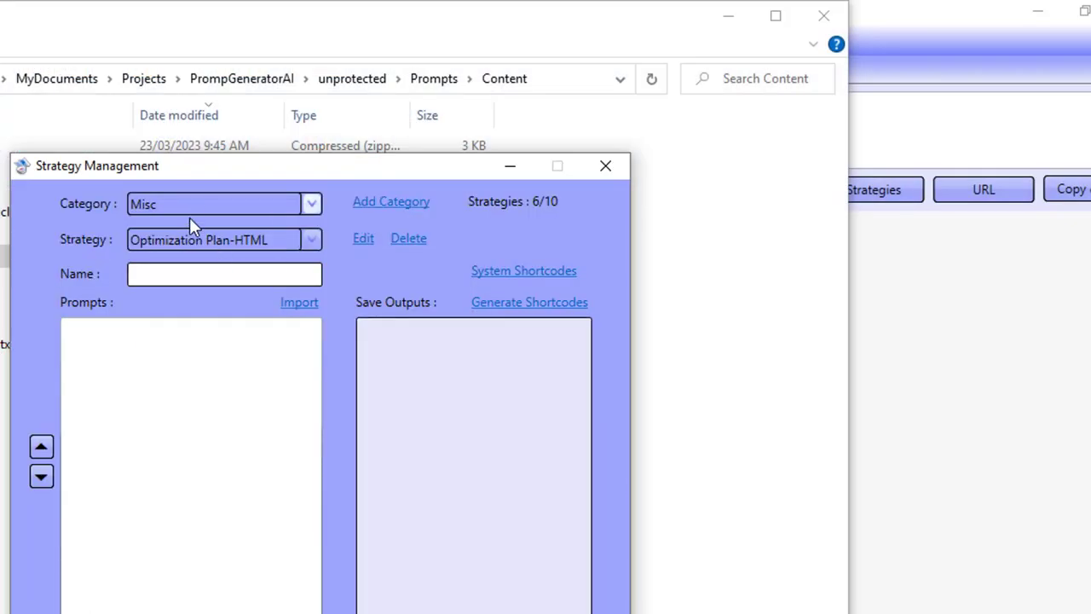
click(193, 277)
text(5 blog posts titles)
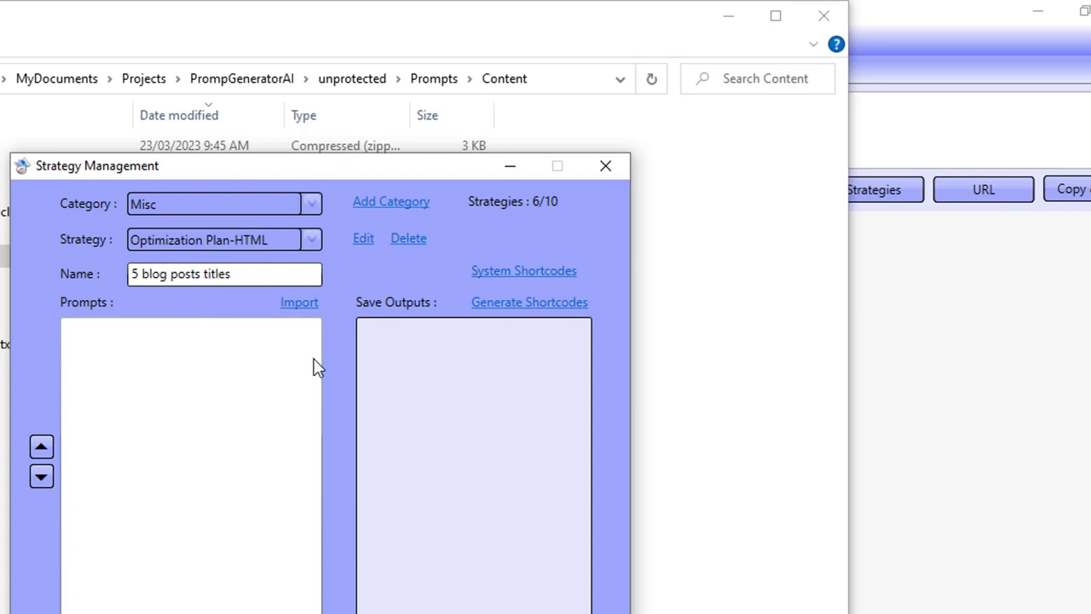
Copy the path of the Prompts\Content folder that holds 5-Blog-Articles.txt.
click(292, 307)
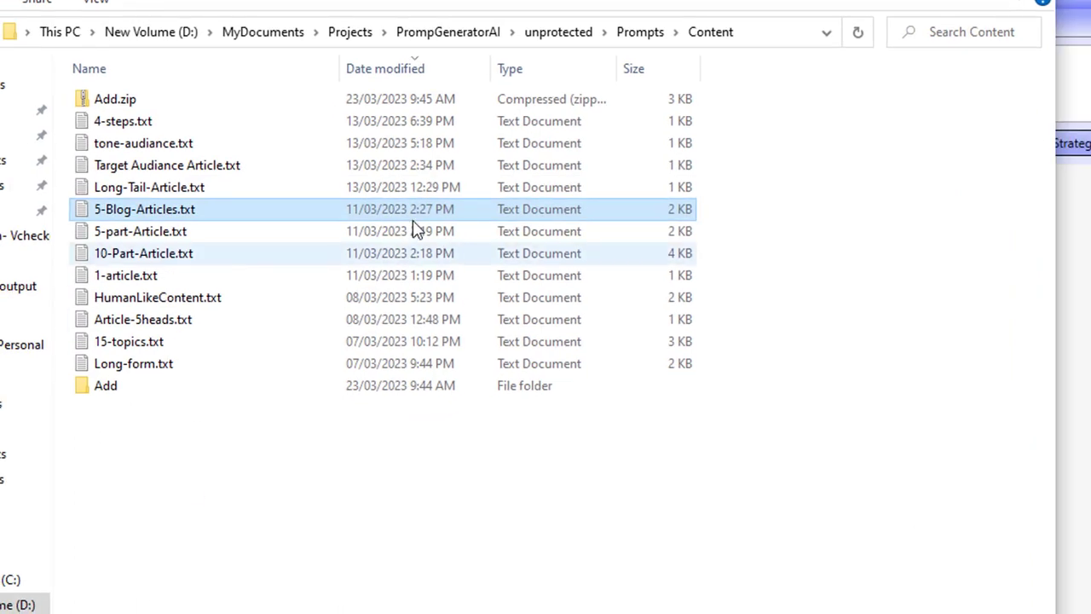
click(757, 34)
right_click(757, 32)
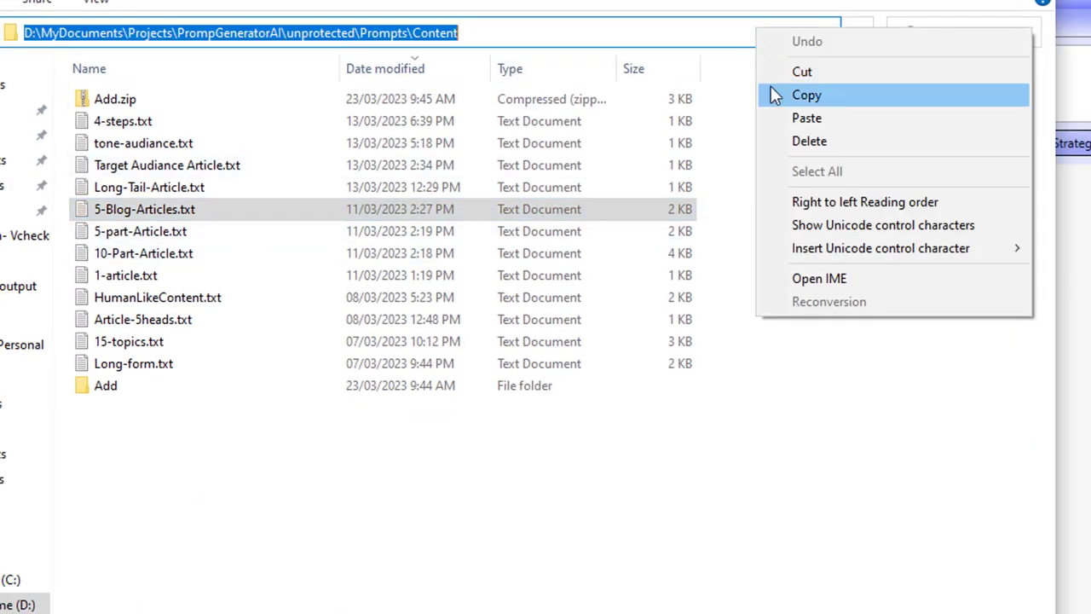
click(774, 92)
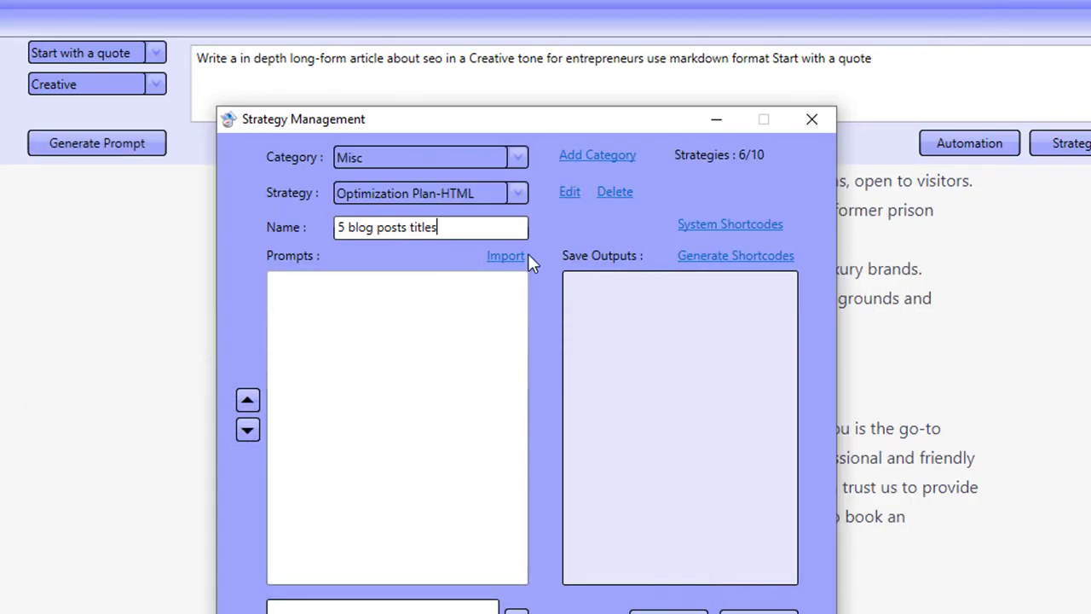
Import the prompts from 5-Blog-Articles.txt in the Prompts\Content folder into the new strategy.
click(521, 257)
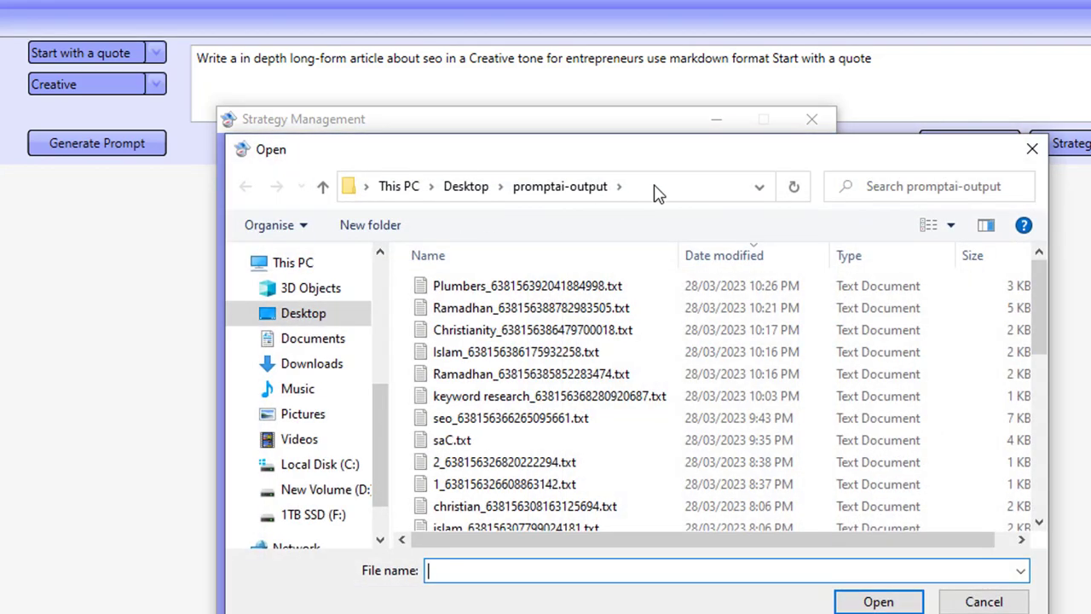
click(605, 183)
key(ctrl+v)
key(Return)
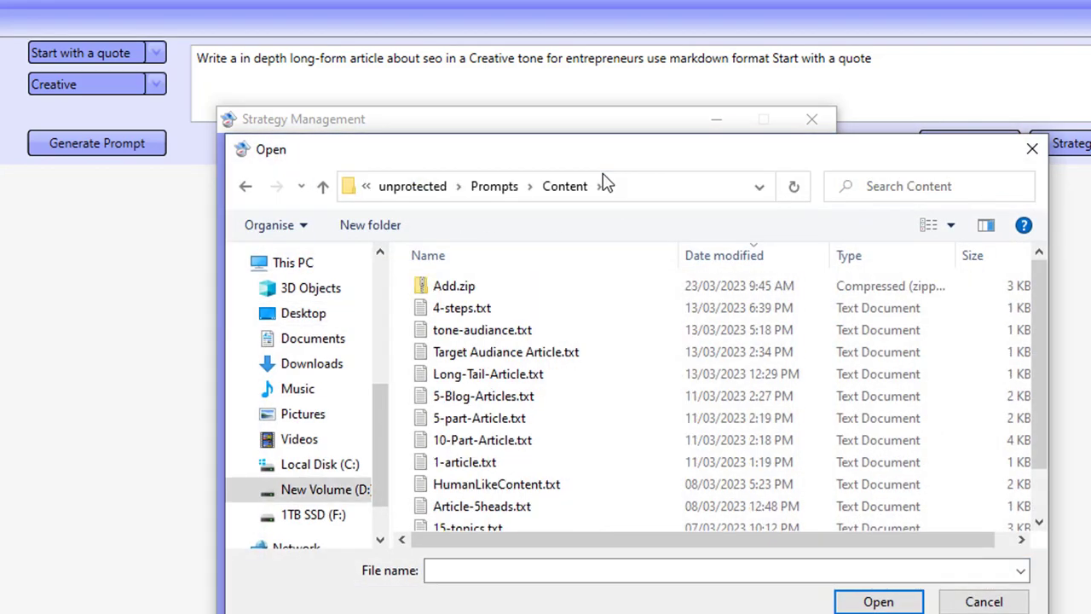
click(443, 404)
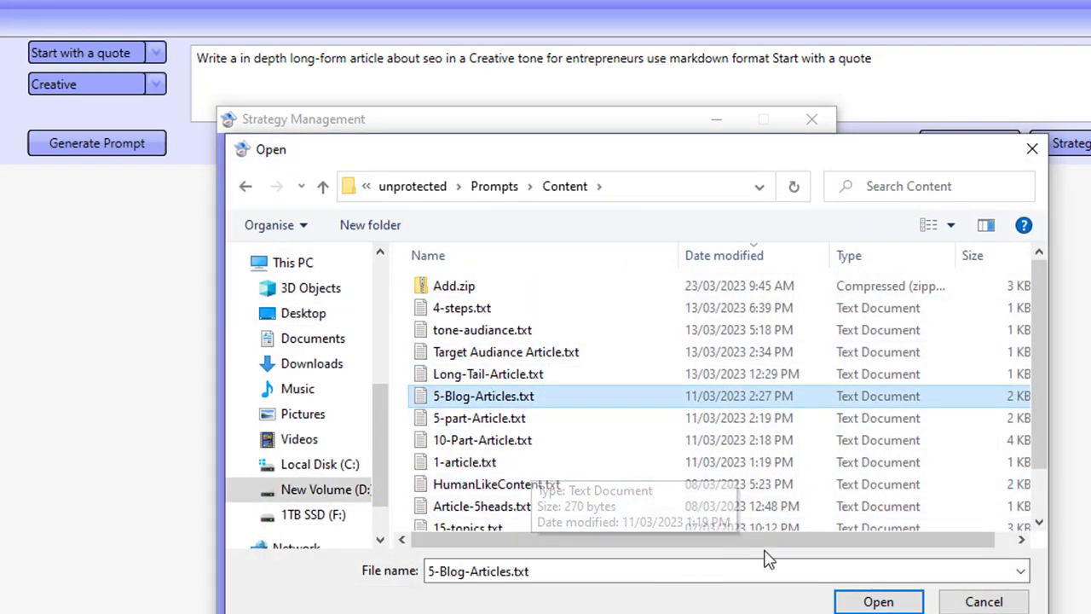
click(883, 602)
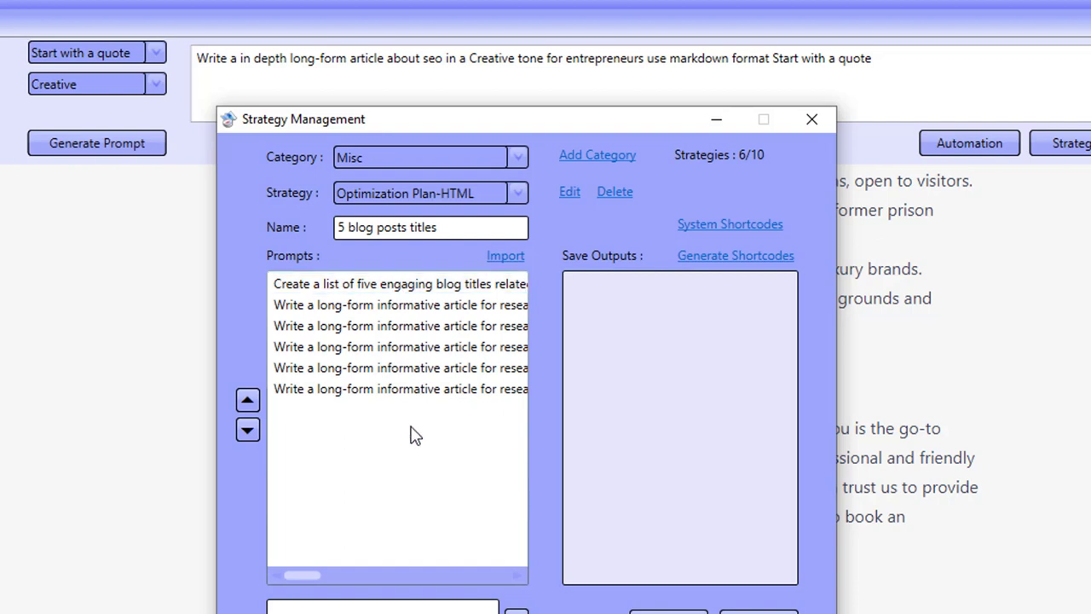
Generate the output shortcodes for the six imported prompts in the strategy's saved outputs.
click(711, 260)
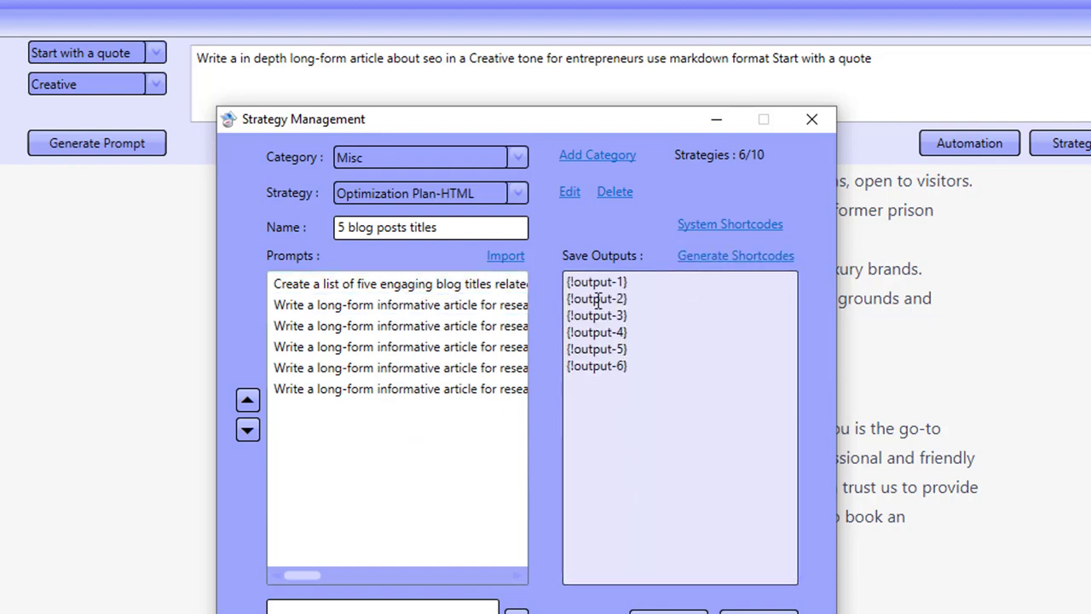
drag(595, 281, 657, 367)
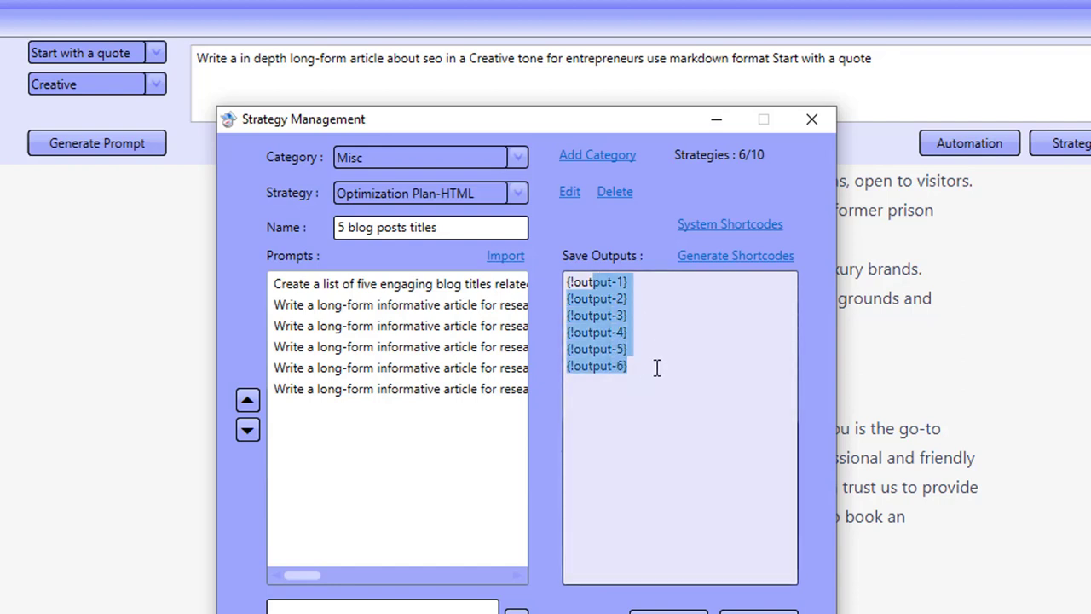
click(612, 368)
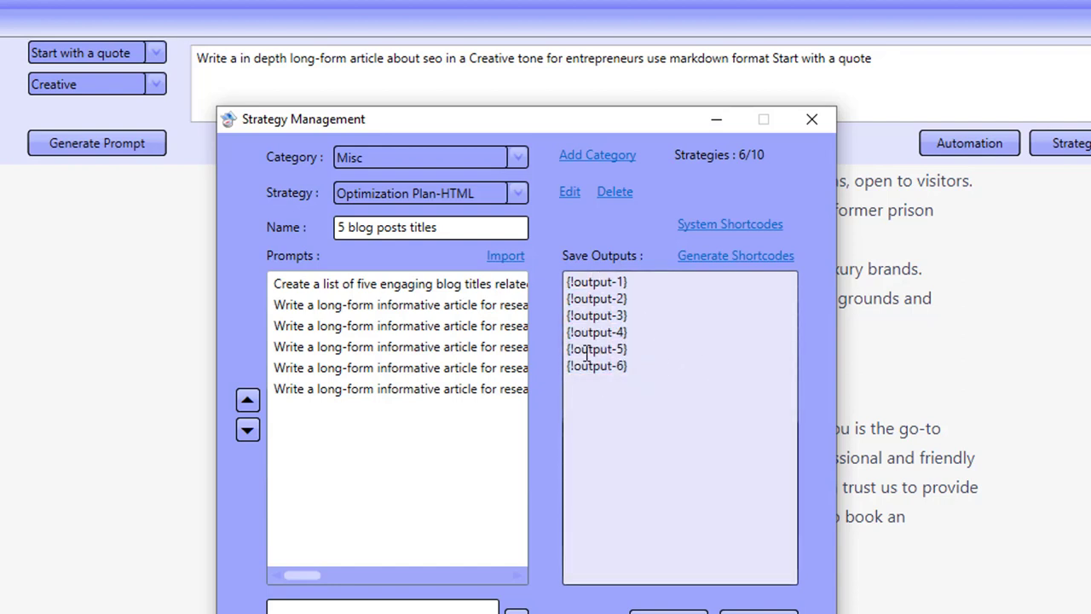
Open the blog titles prompt and the first article prompt in turn to read their full text, closing each without changes.
double_click(396, 288)
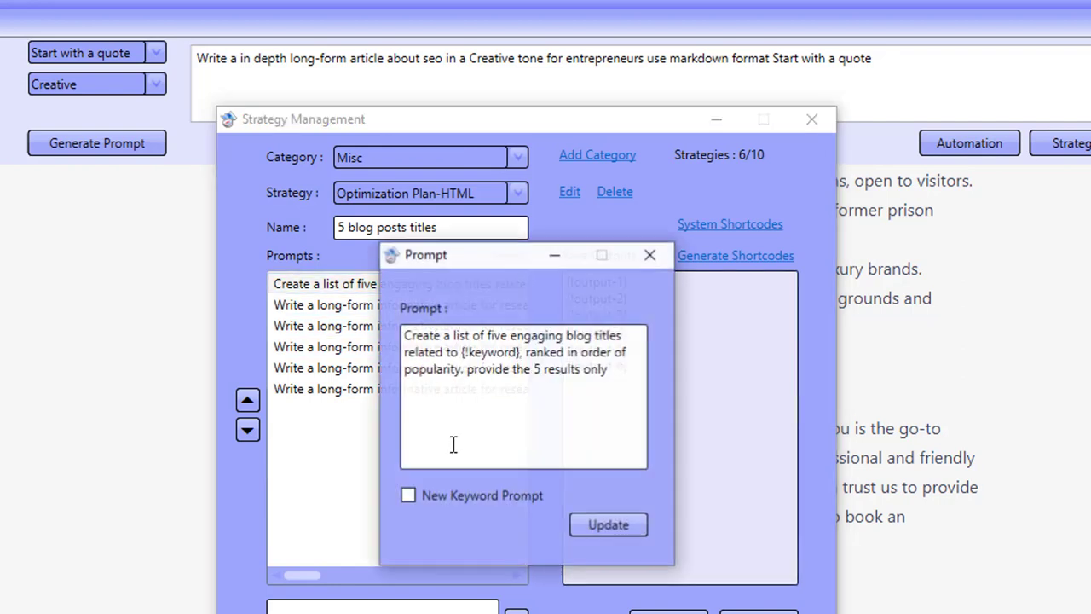
click(509, 338)
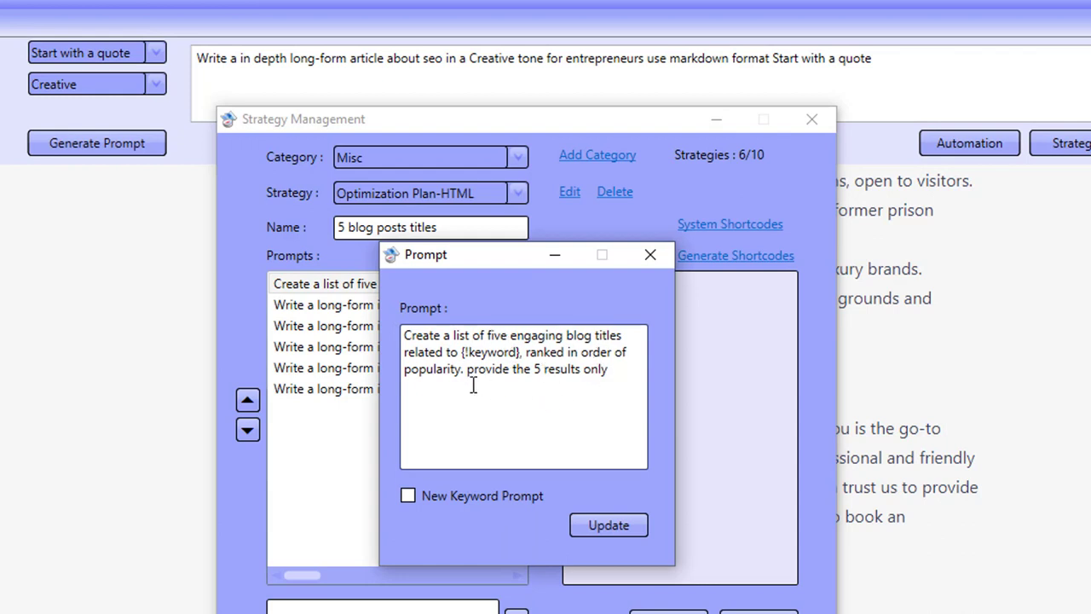
click(645, 258)
click(649, 256)
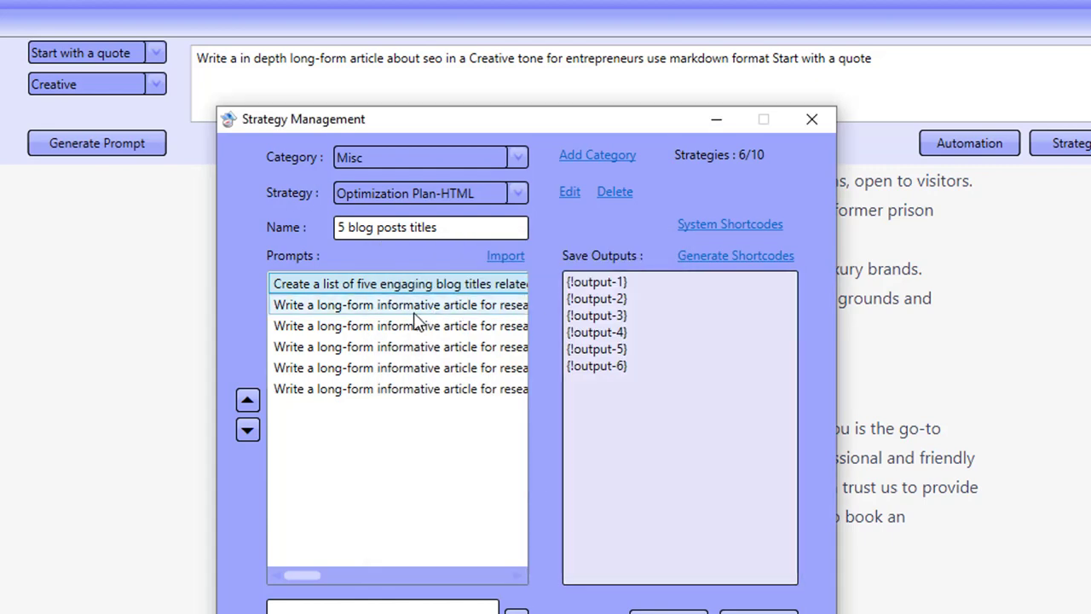
double_click(409, 307)
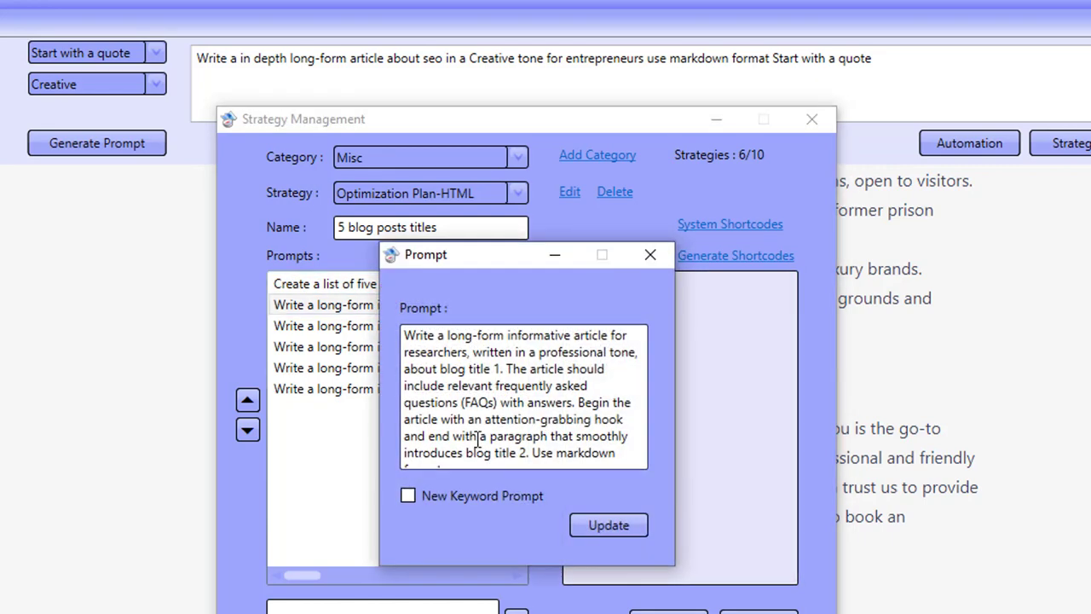
click(641, 261)
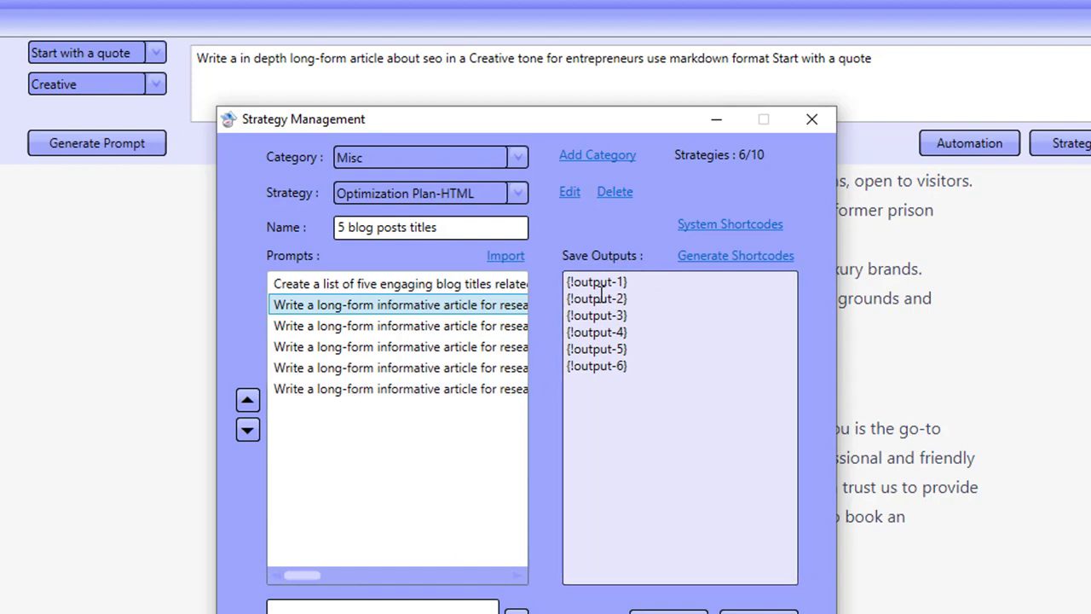
Add a "Titles" heading above {!output-1} and a blank line plus "---article---" above {!output-2}, and save the new strategy.
drag(632, 281, 559, 280)
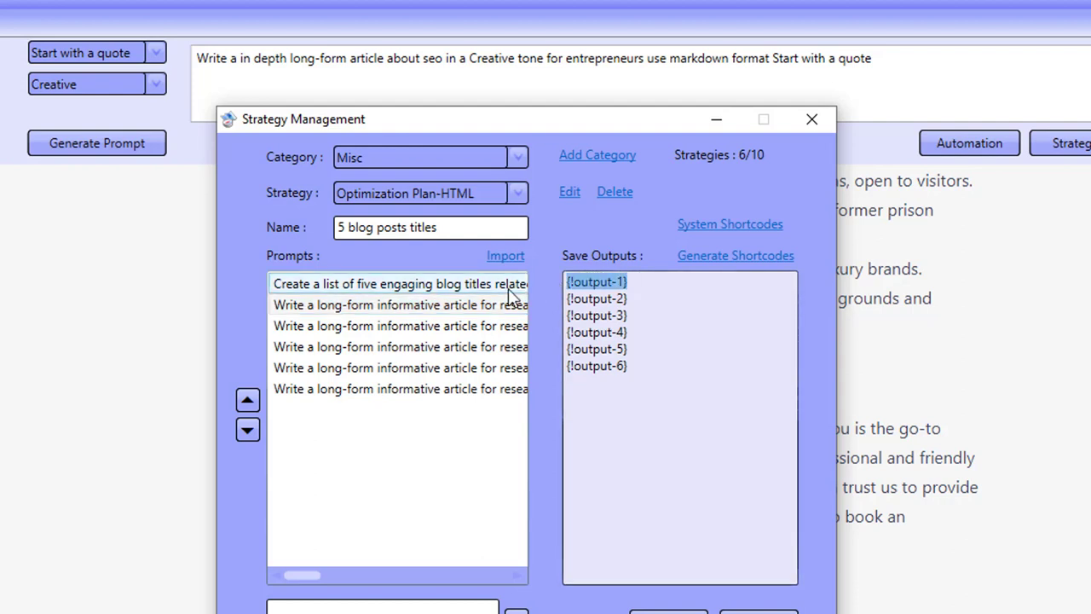
click(573, 286)
key(Return)
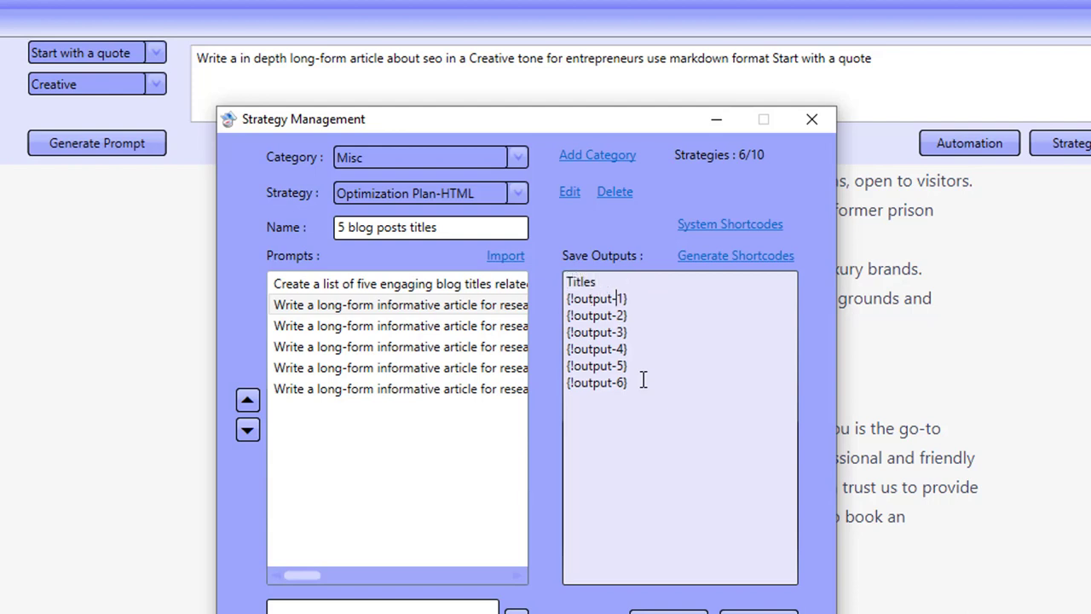
key(Return)
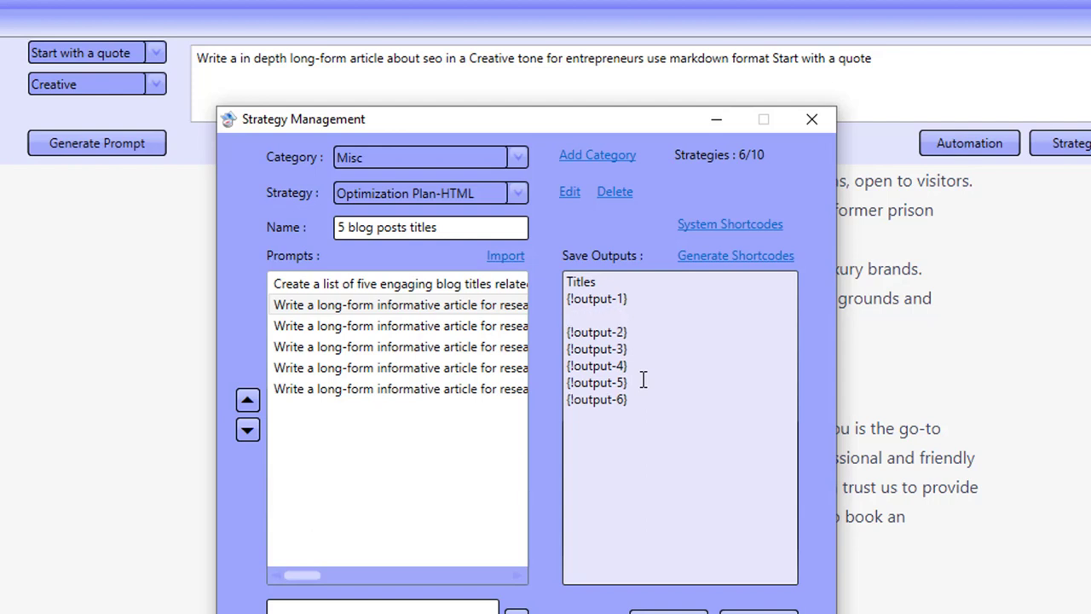
key(Return)
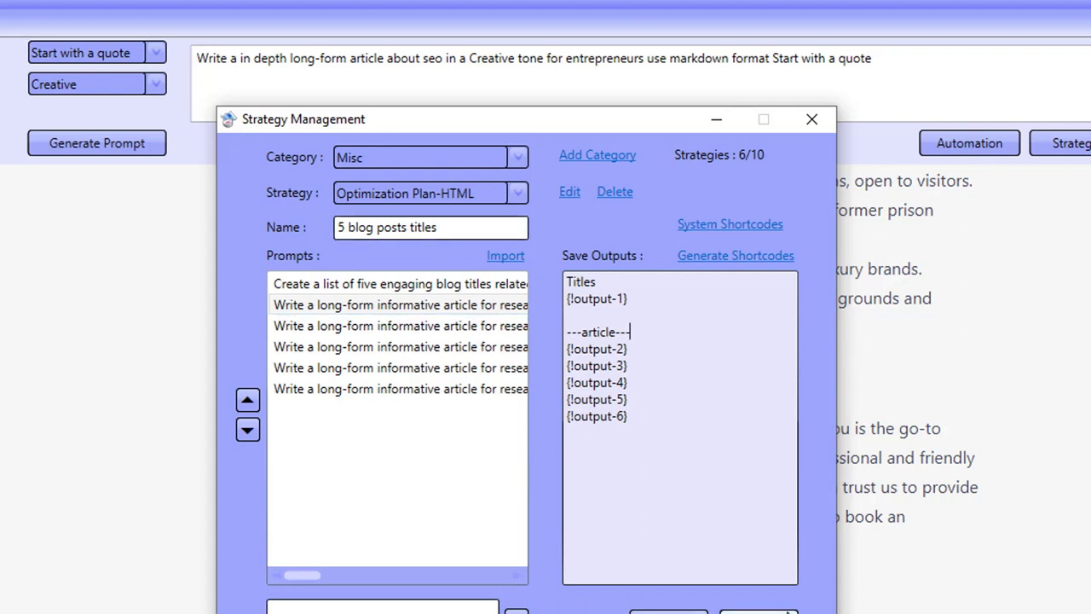
click(759, 611)
click(569, 475)
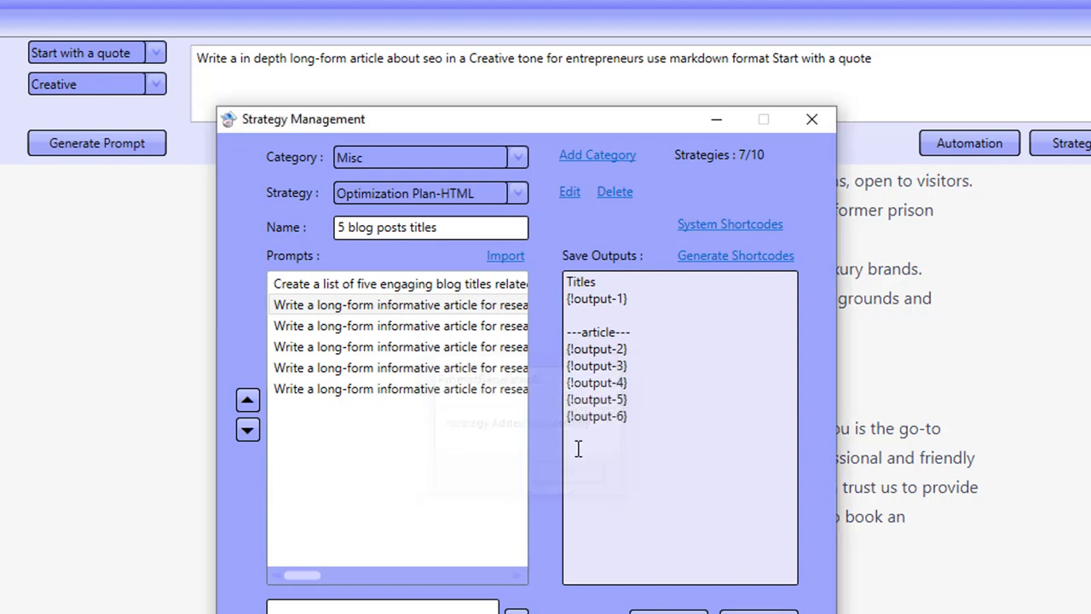
Load the Optimization Plan-HTML strategy from the Misc category.
click(452, 158)
click(382, 188)
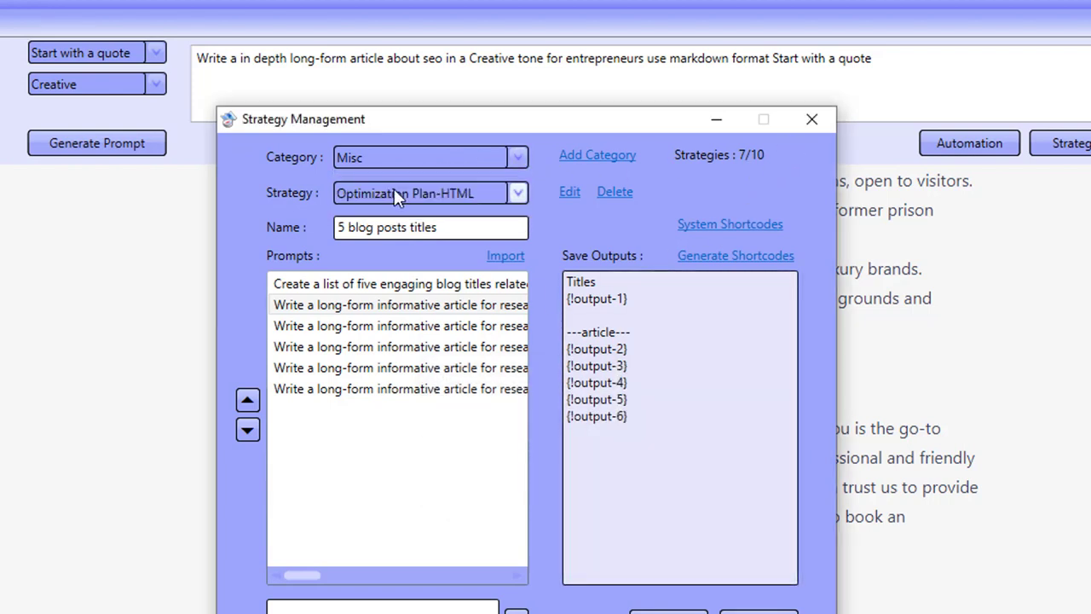
click(392, 191)
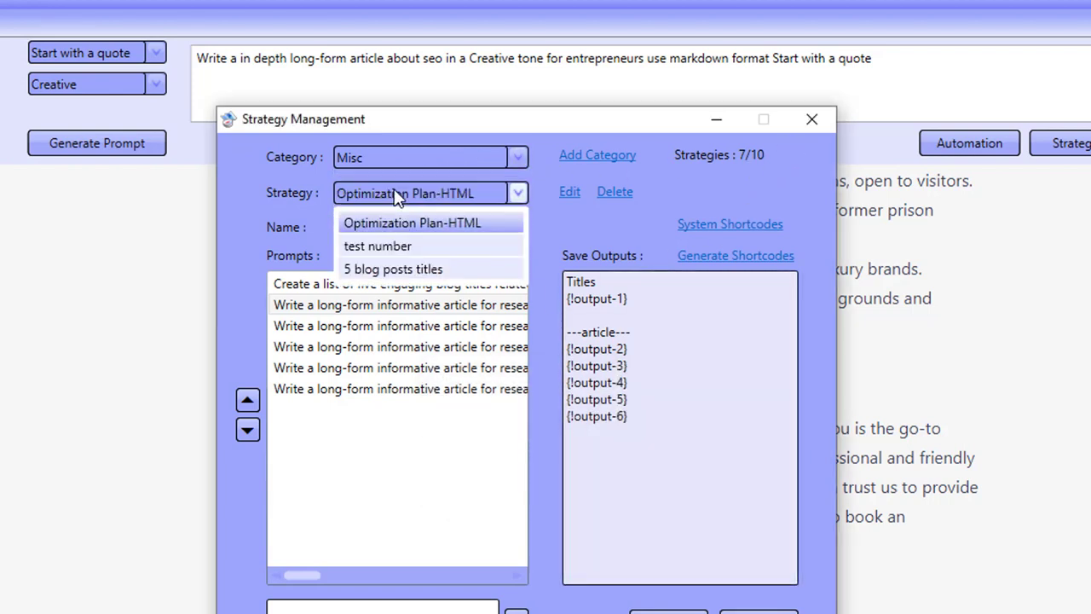
click(451, 225)
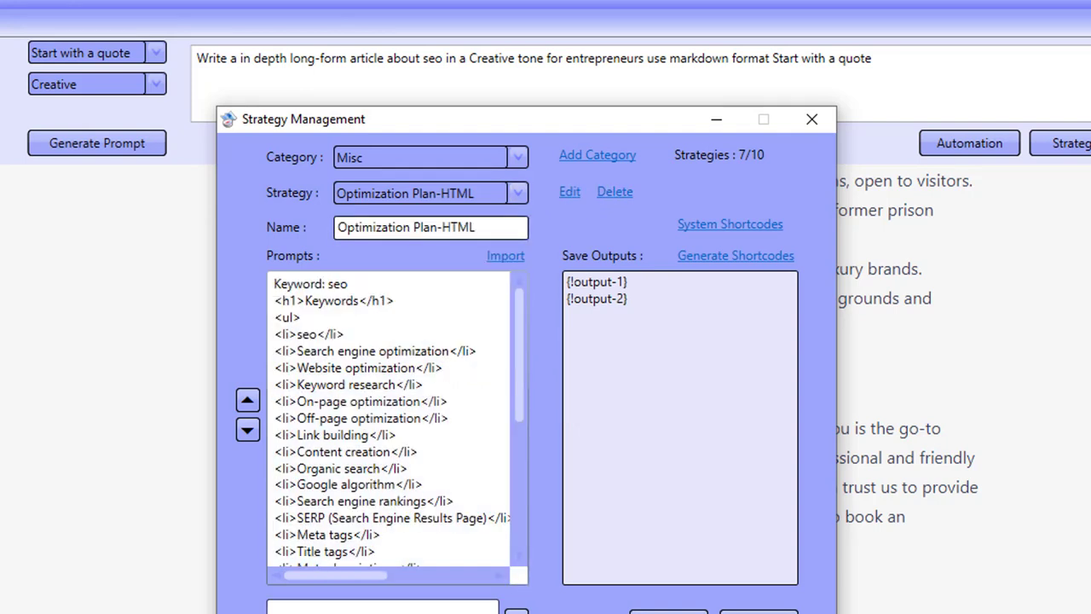
Open the long SEO example prompt of this strategy, read through its HTML lists and close it.
click(366, 480)
double_click(366, 480)
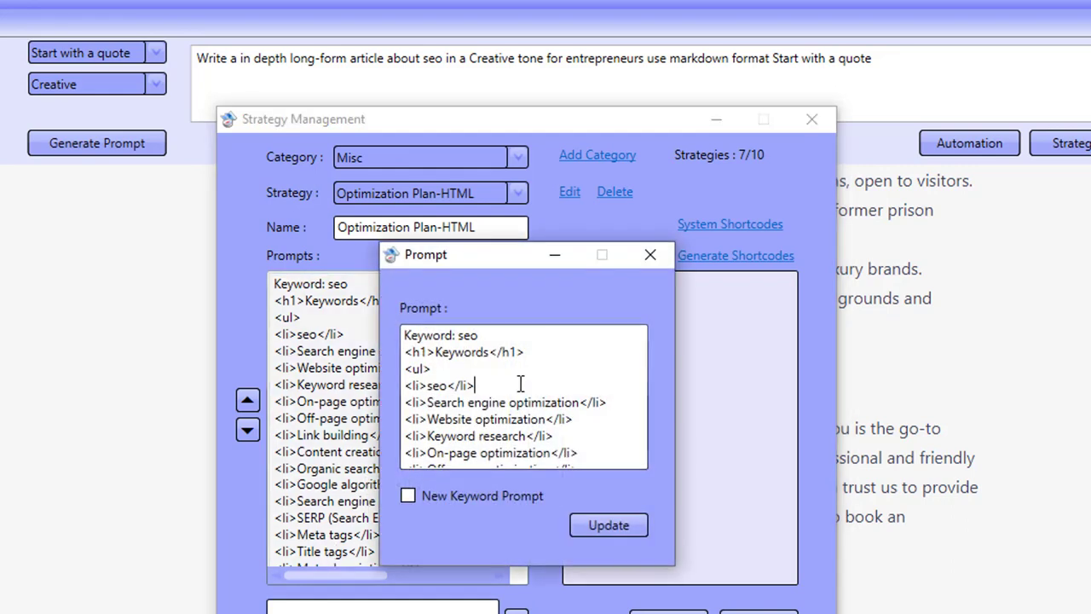
scroll(488, 449, down, 12)
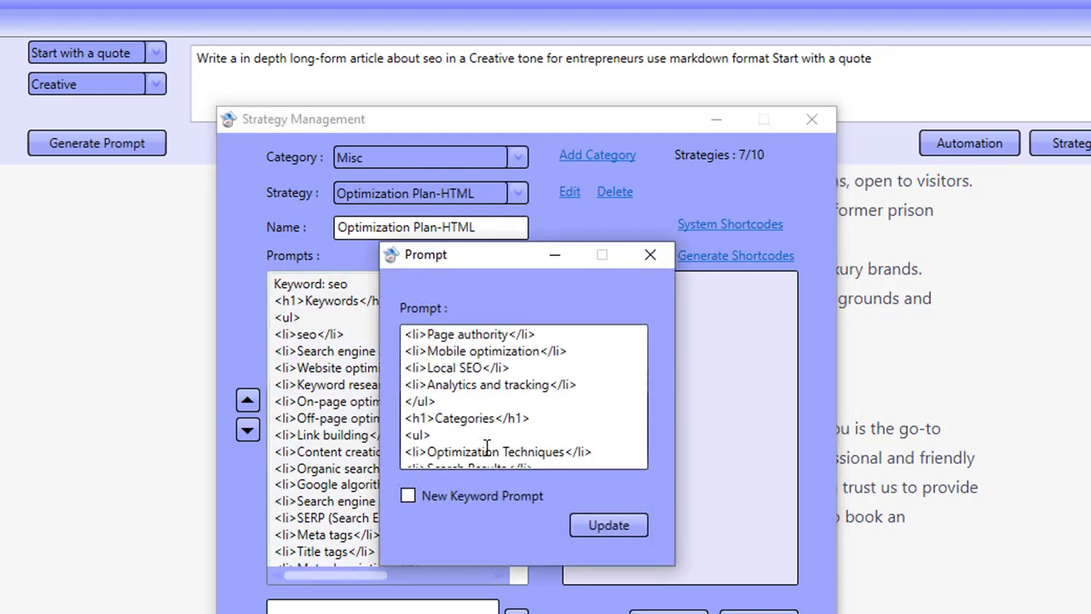
scroll(488, 449, down, 15)
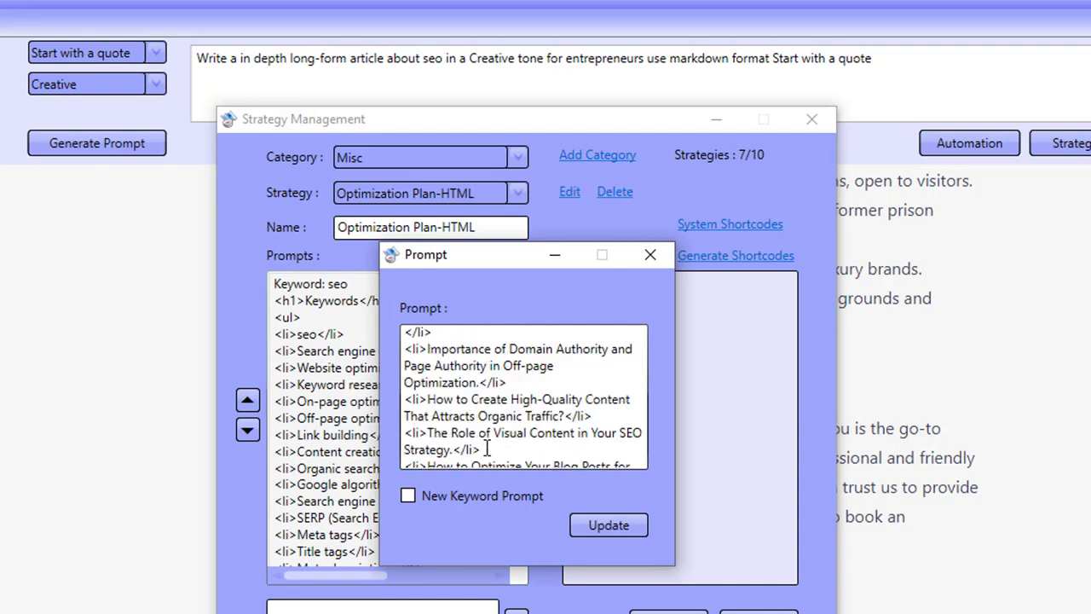
scroll(487, 449, down, 12)
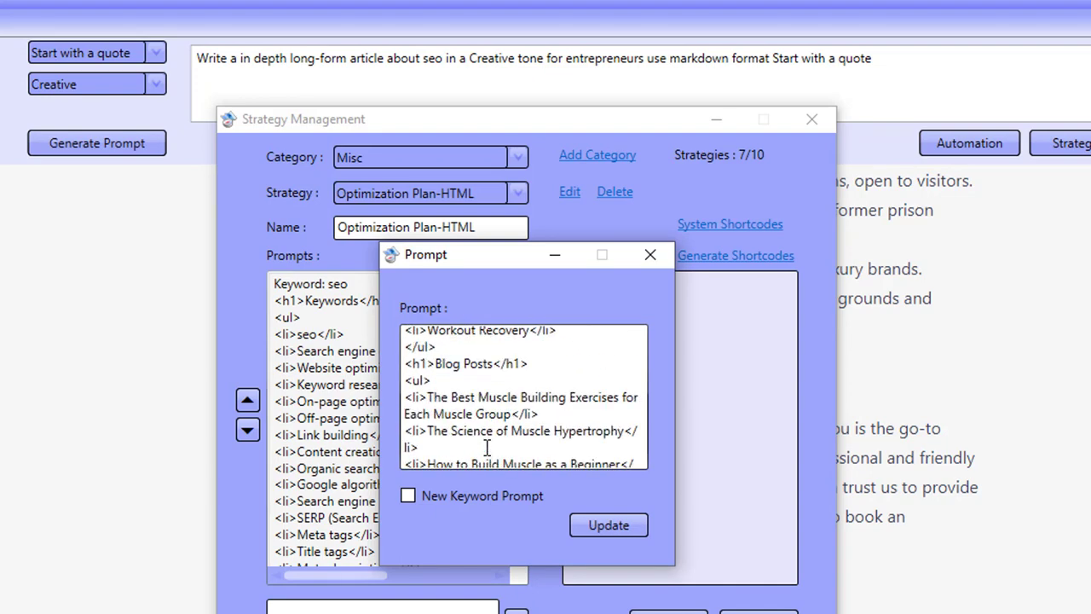
click(651, 254)
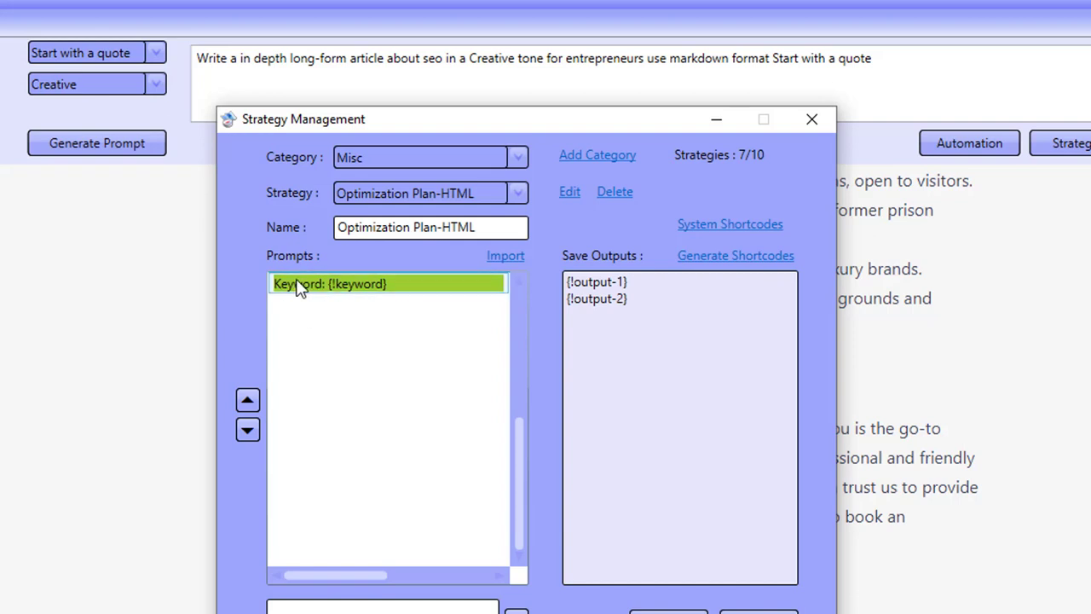
Examine the "Keyword: {!keyword}" prompt and its New Keyword Prompt option, and compare it with the long example prompt in the list.
double_click(417, 287)
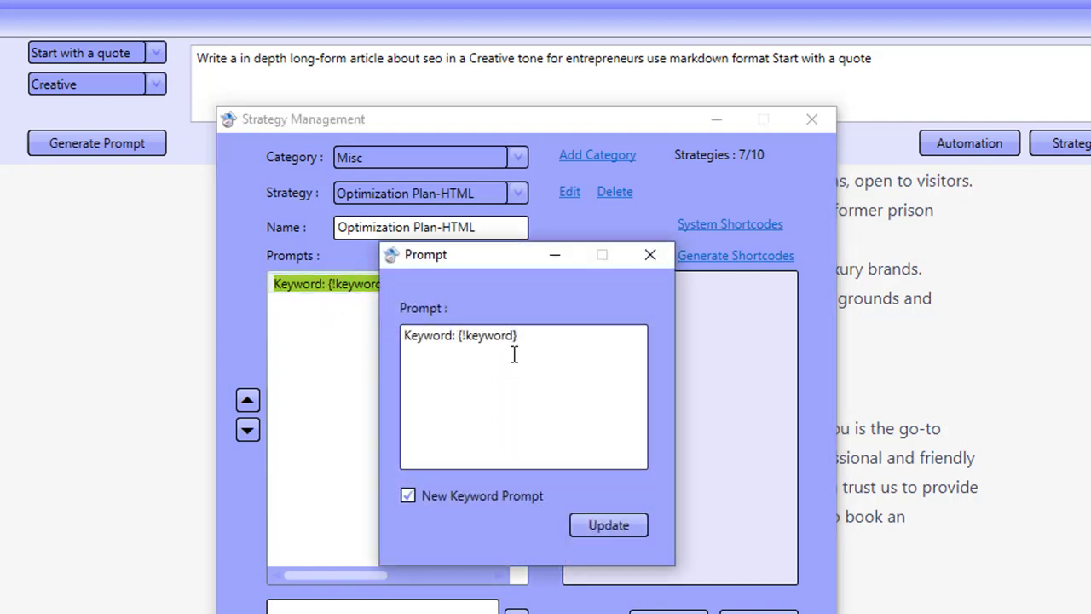
drag(407, 337, 534, 319)
click(547, 341)
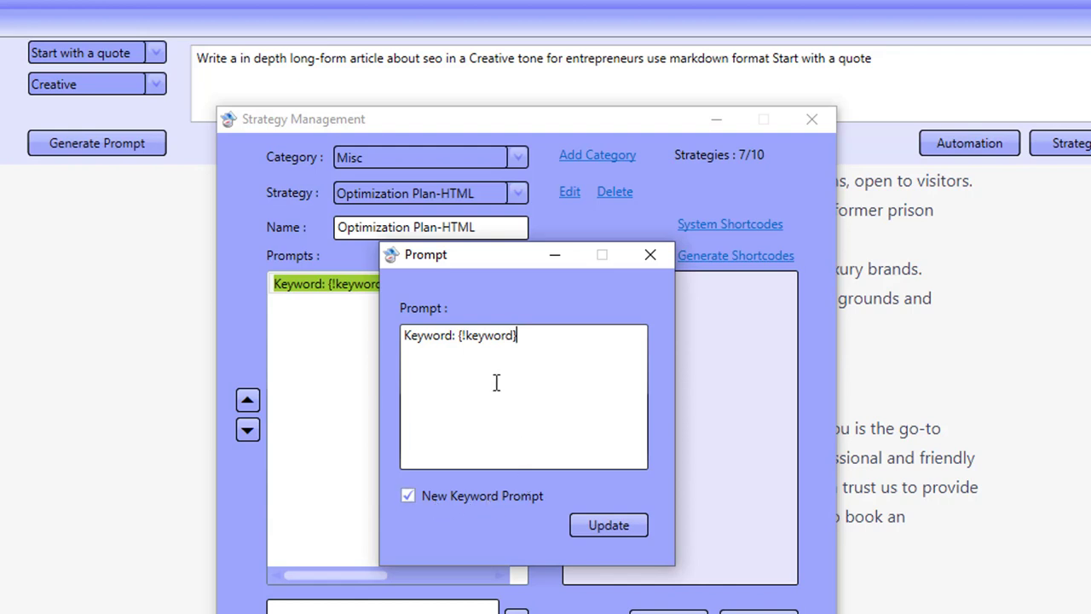
click(650, 255)
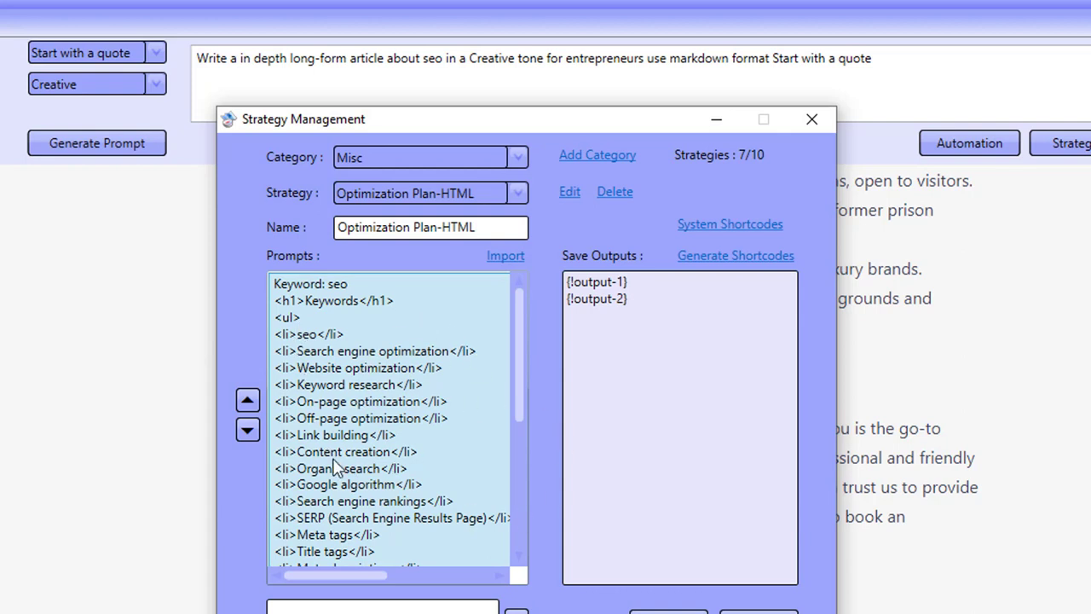
scroll(423, 458, down, 2)
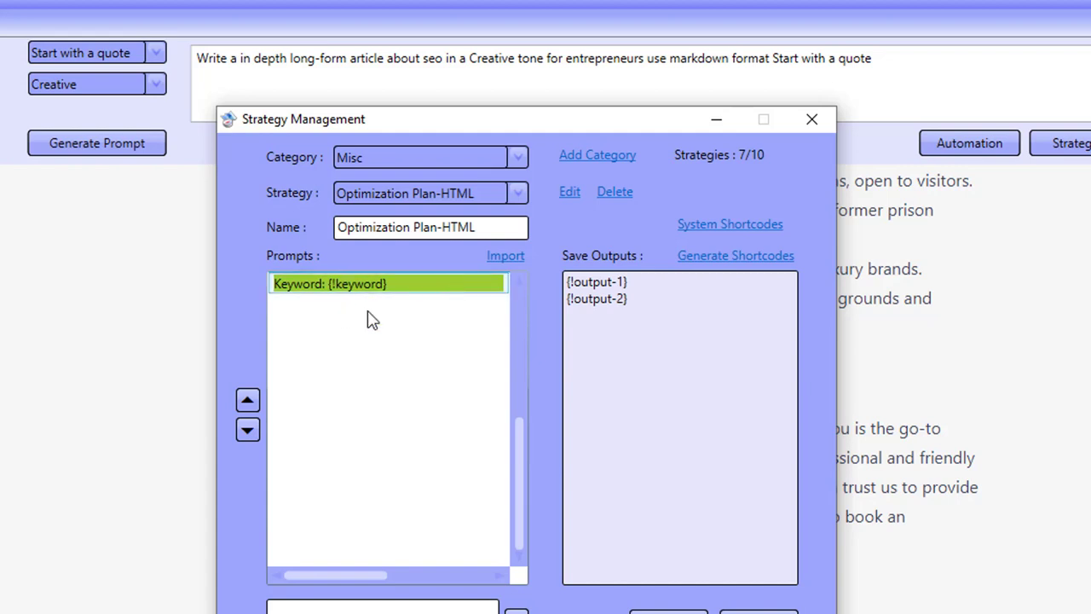
scroll(398, 449, up, 2)
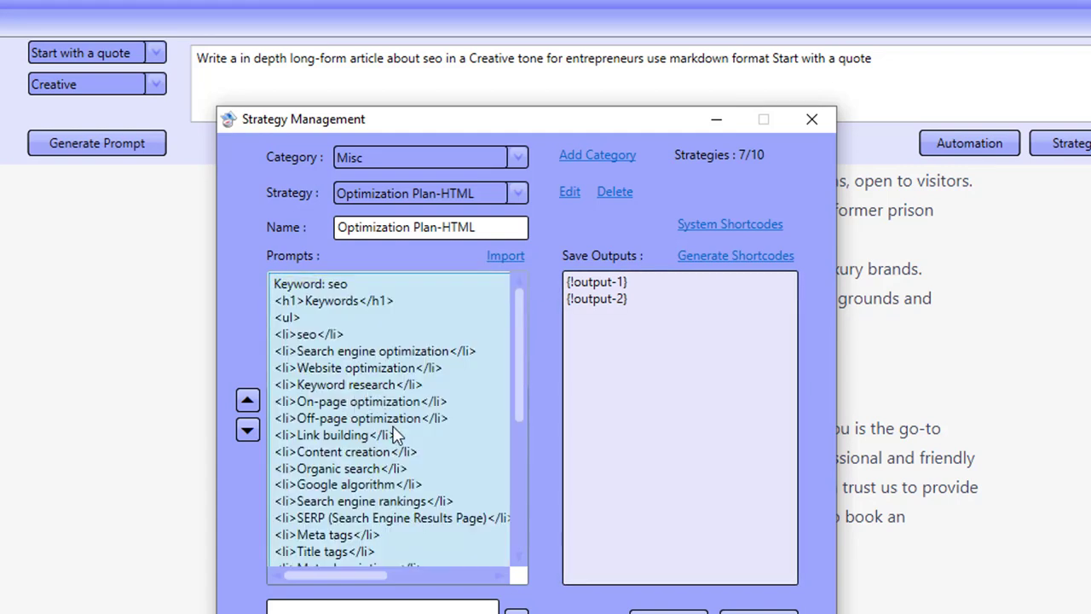
scroll(396, 435, down, 2)
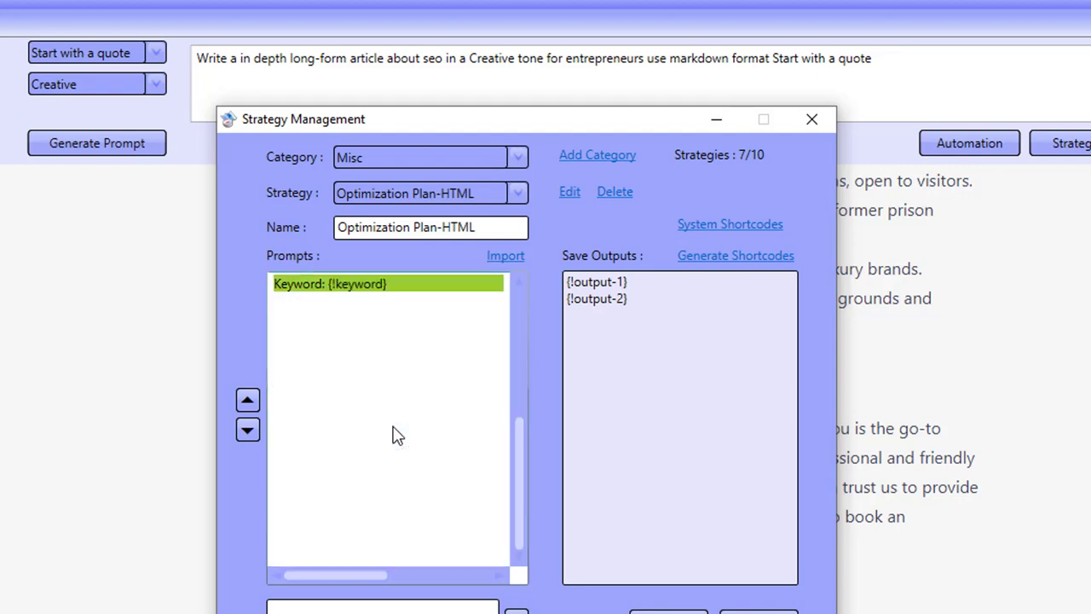
scroll(397, 435, up, 2)
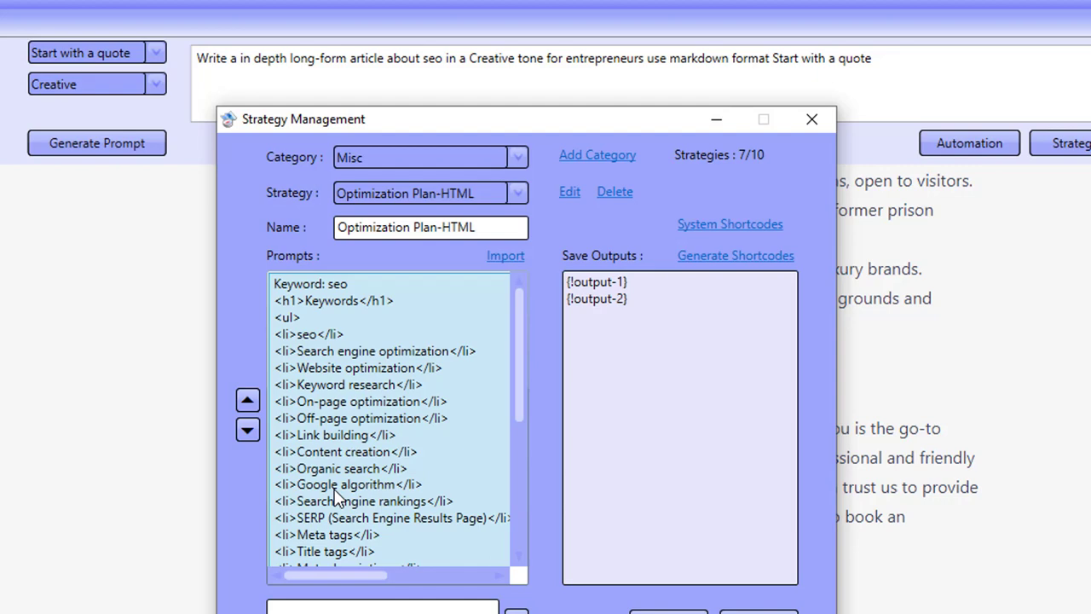
Close Strategy Management and set up an automation with the Misc category and the "5 blog posts titles" strategy.
click(812, 128)
click(967, 143)
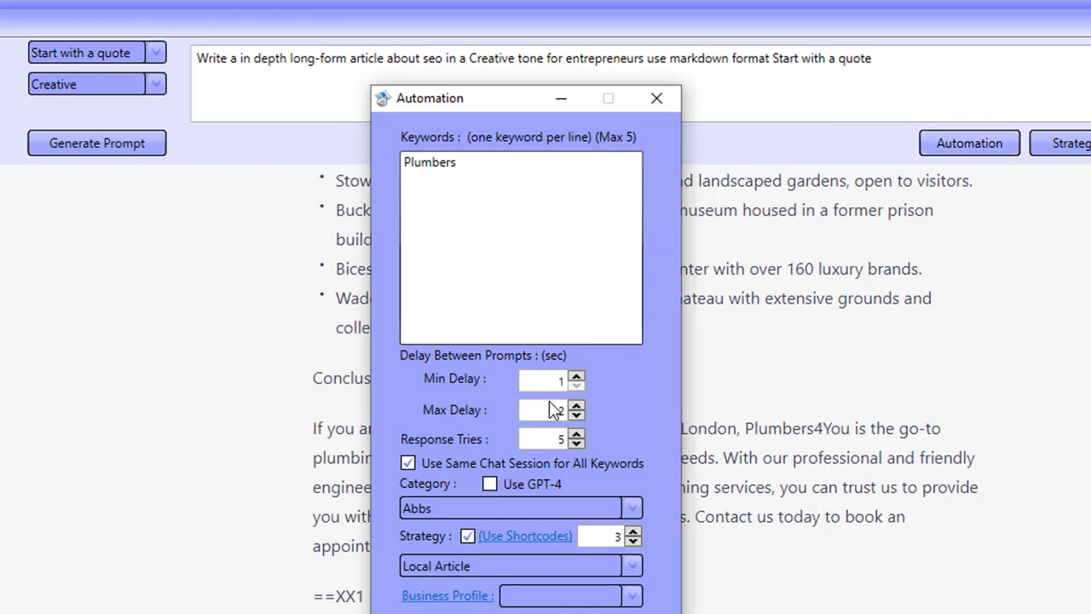
click(490, 512)
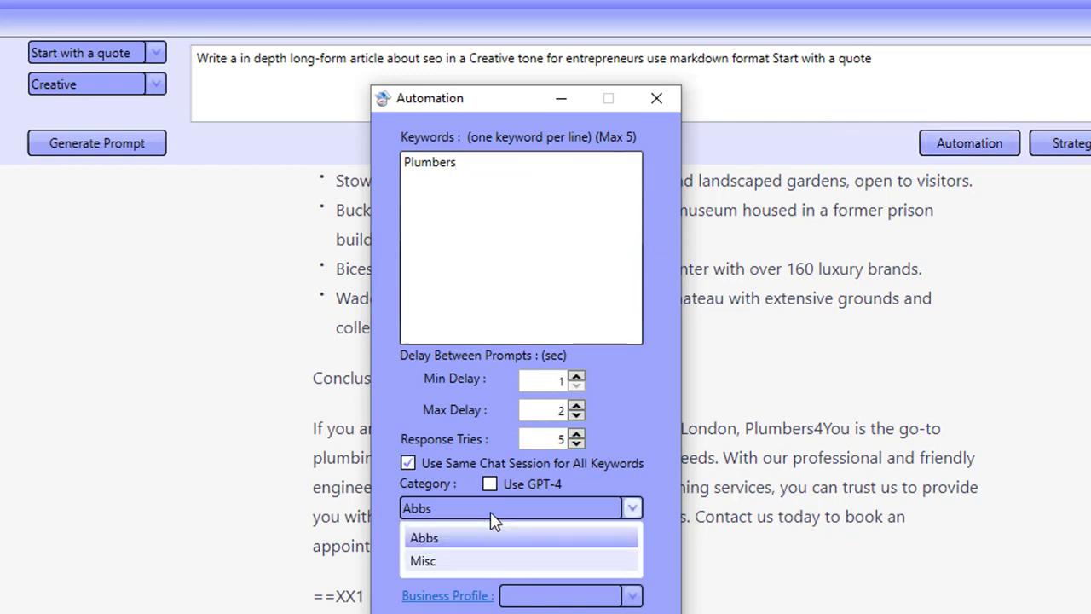
click(487, 560)
click(490, 567)
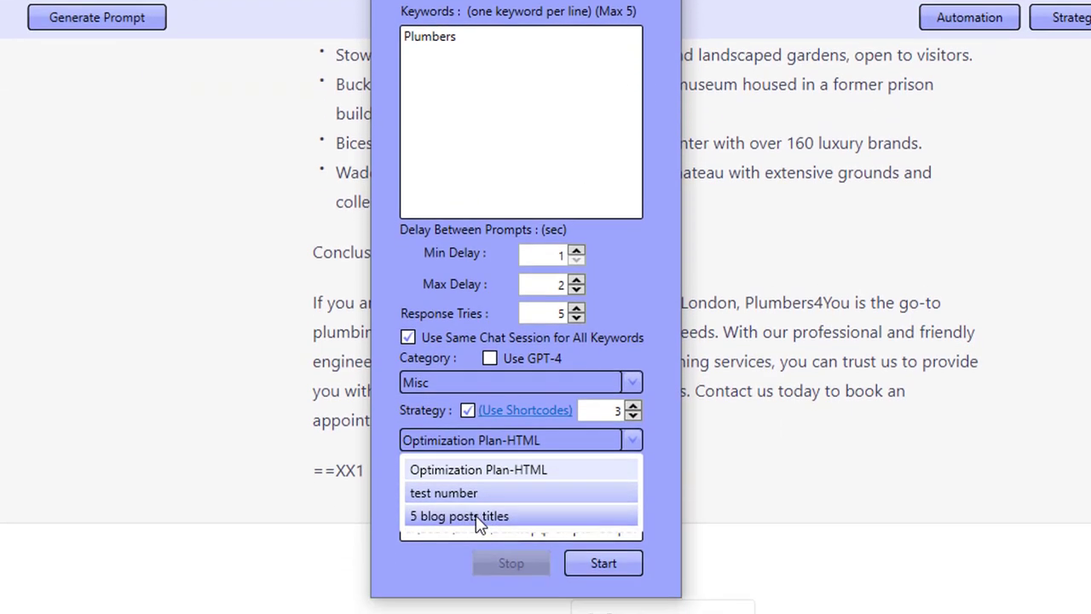
click(478, 496)
Replace the automation keyword with "seo", start the run and look over the generated titles and article prompt.
key(ctrl+a)
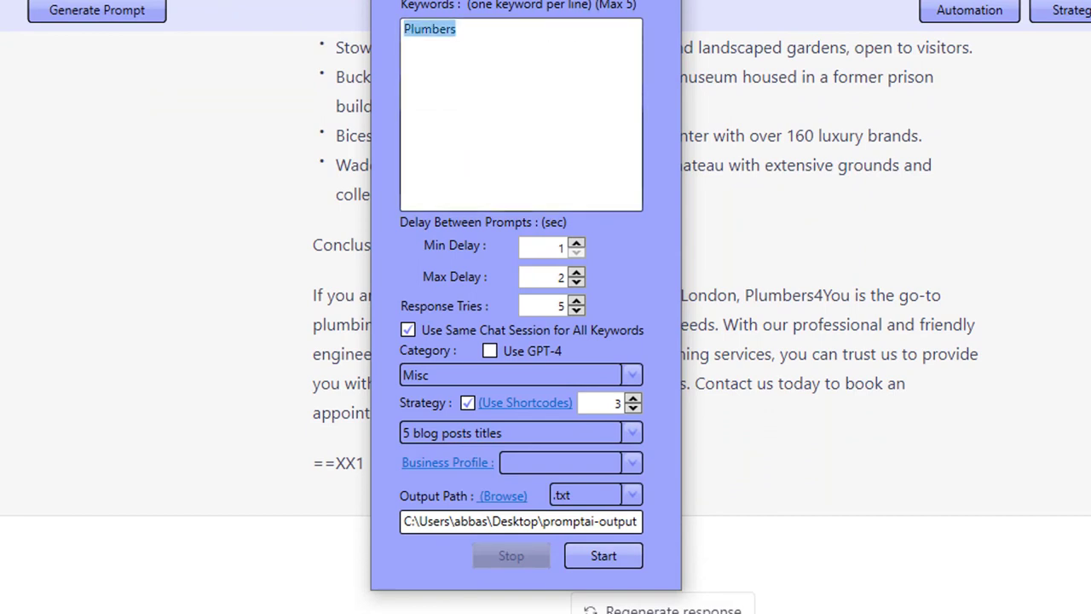
text(seo)
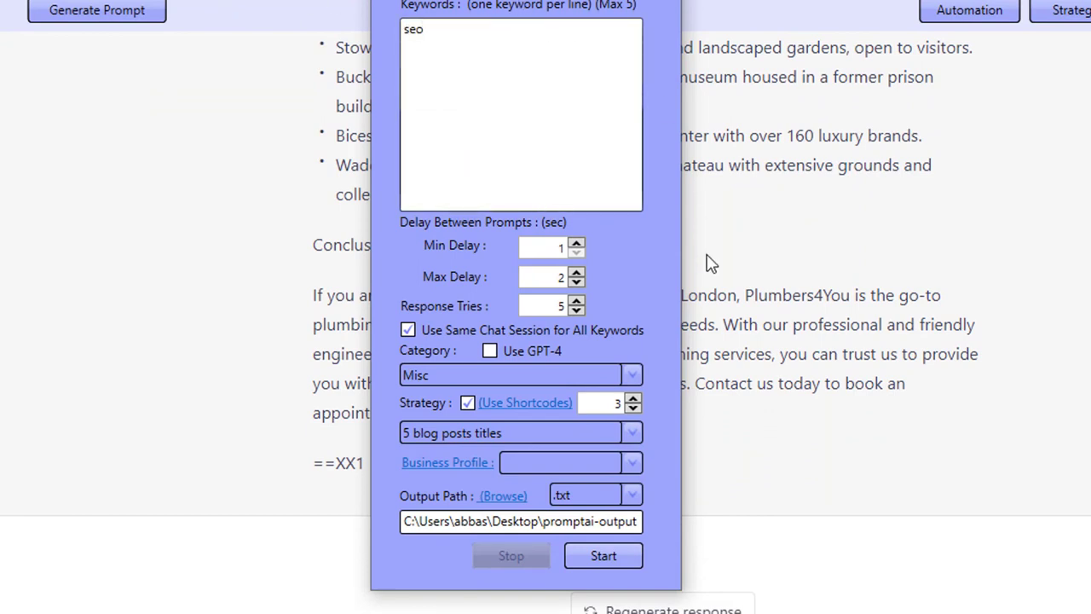
click(604, 556)
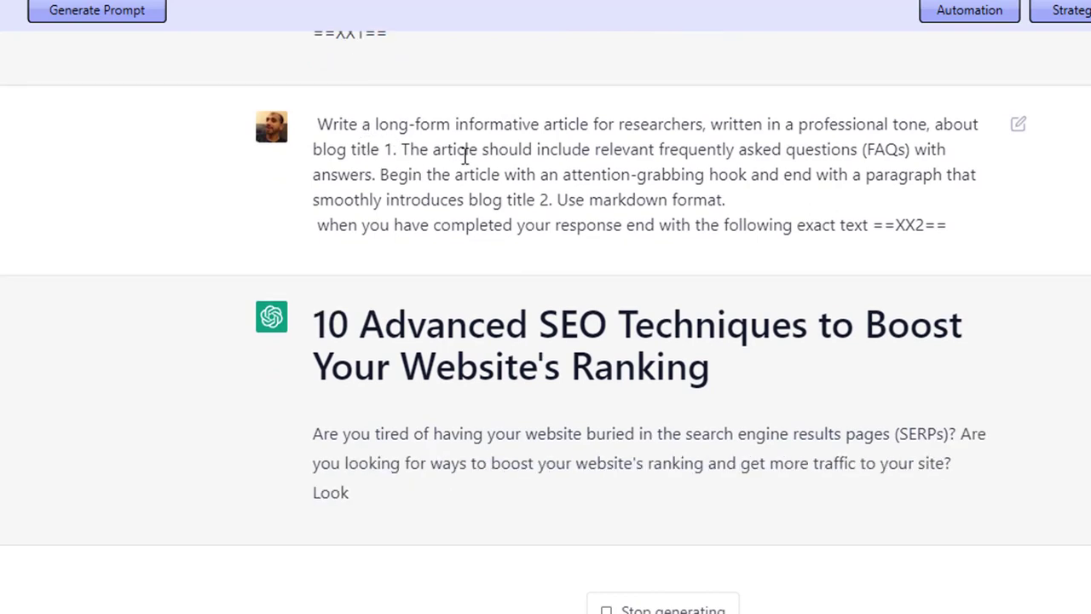
scroll(432, 342, up, 3)
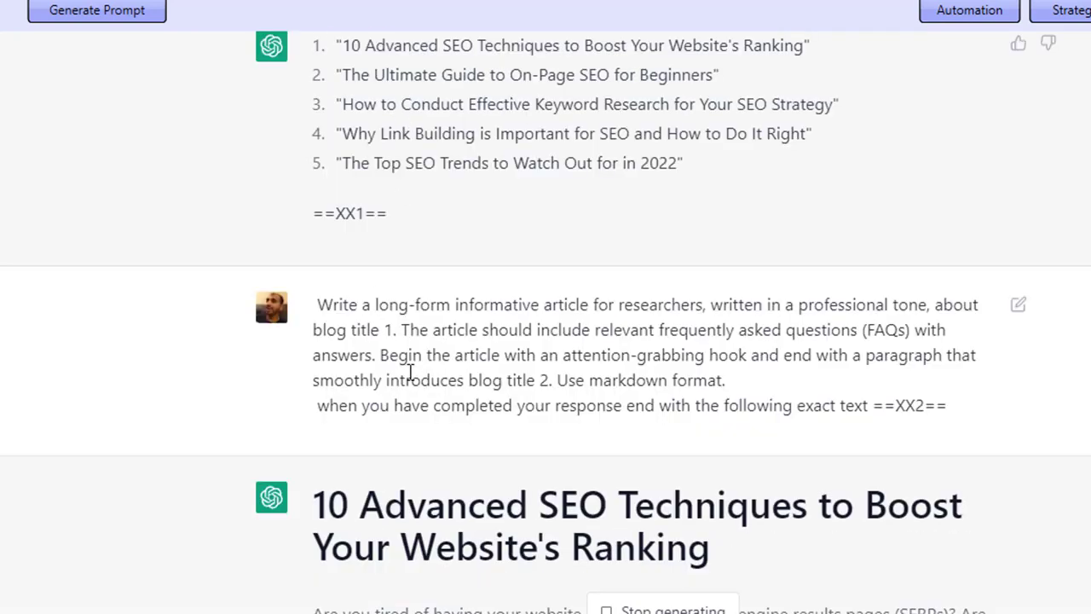
Examine the article prompt's references to blog title 1 and 2, read the generated SEO article, and let it go on with "continue".
drag(360, 330, 399, 327)
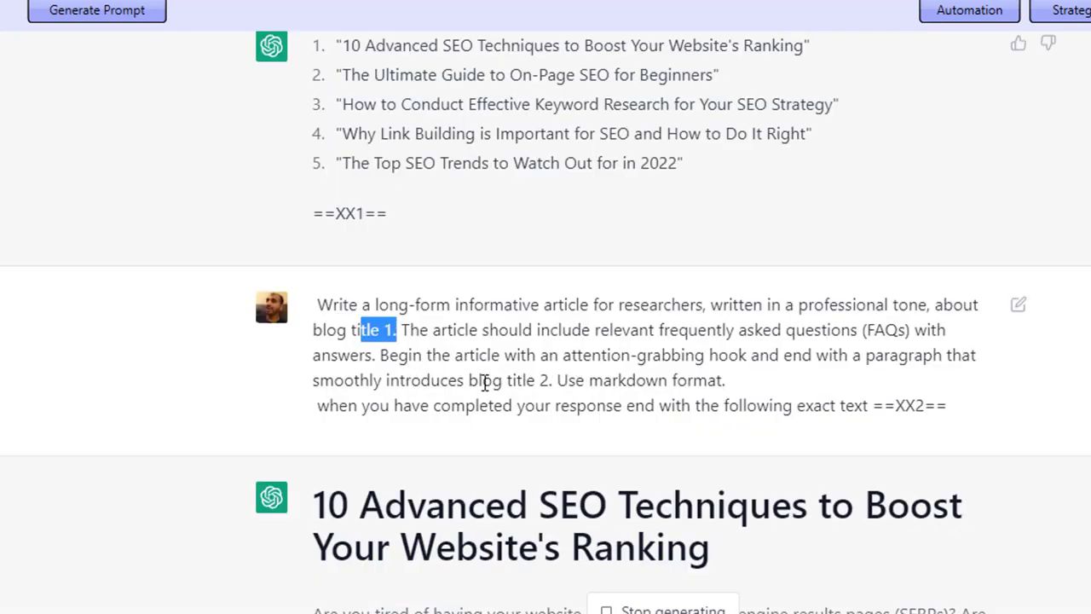
drag(483, 382, 721, 384)
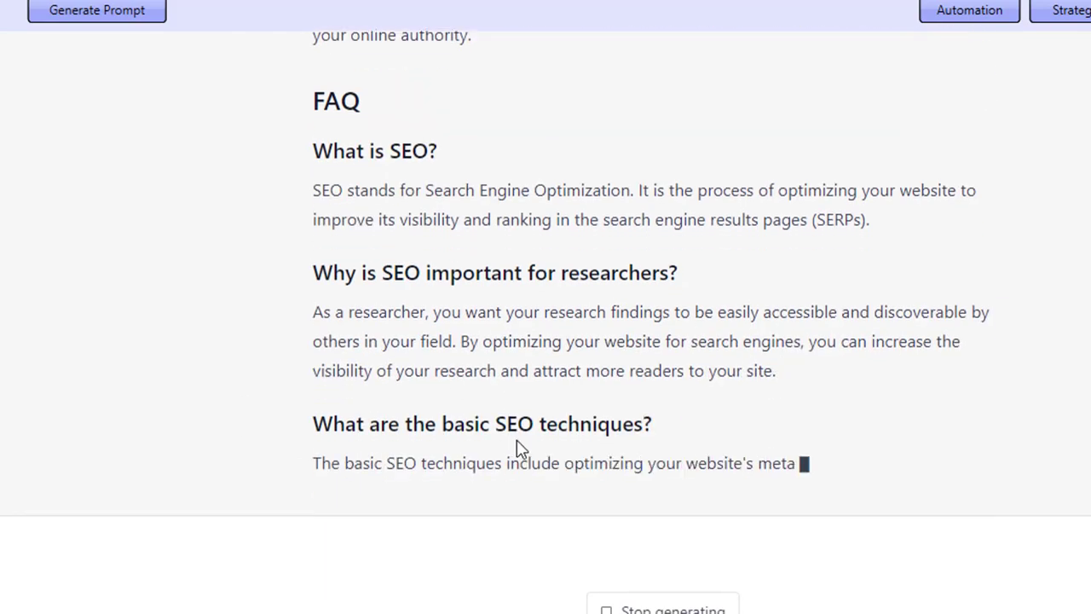
right_click(518, 504)
click(489, 460)
scroll(490, 467, up, 3)
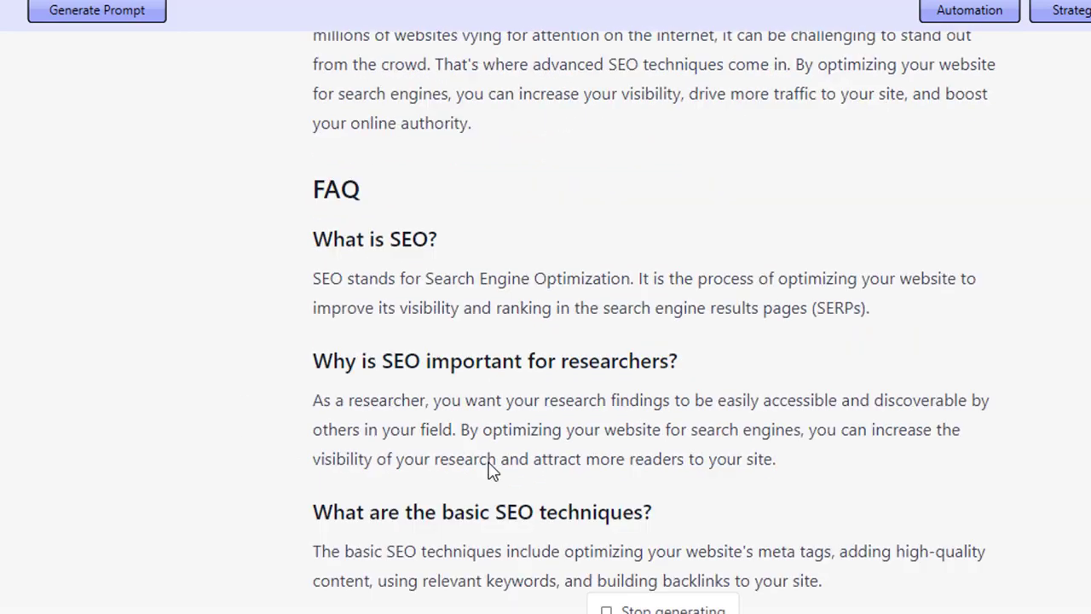
scroll(490, 467, up, 10)
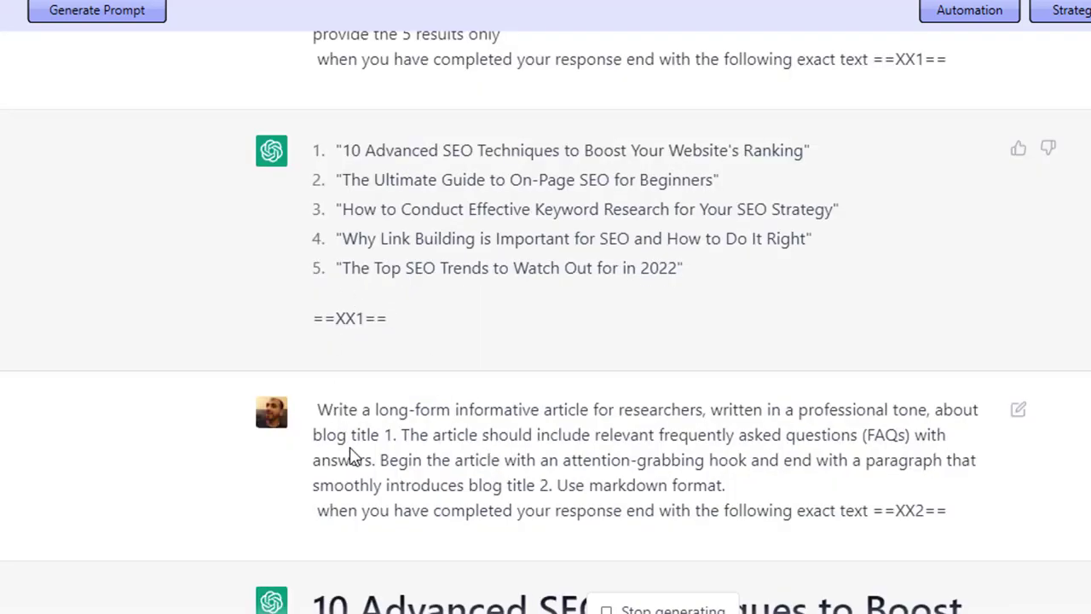
scroll(386, 410, down, 2)
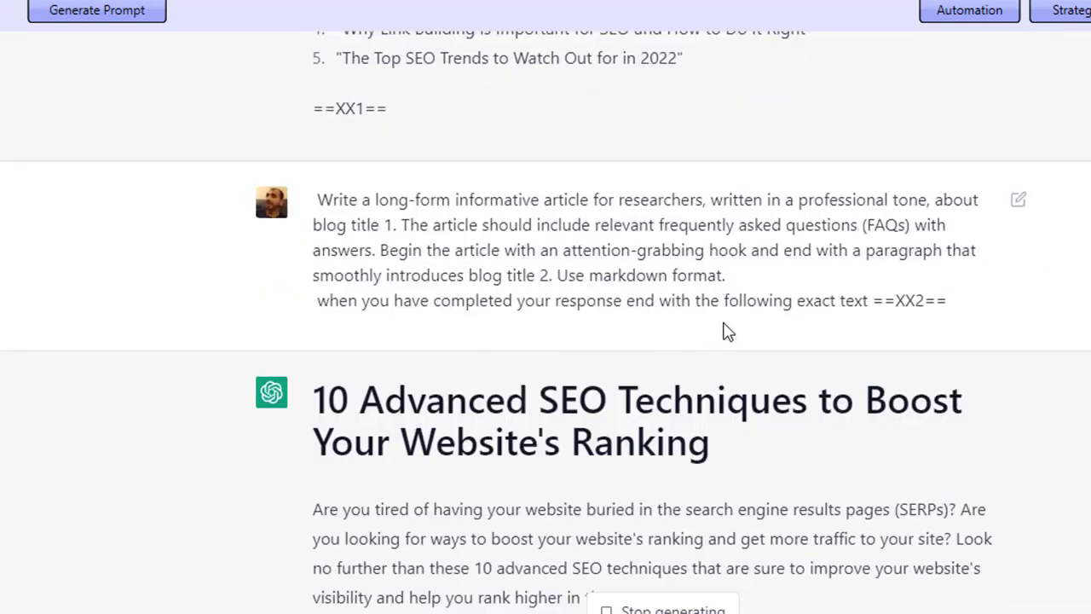
scroll(721, 324, down, 12)
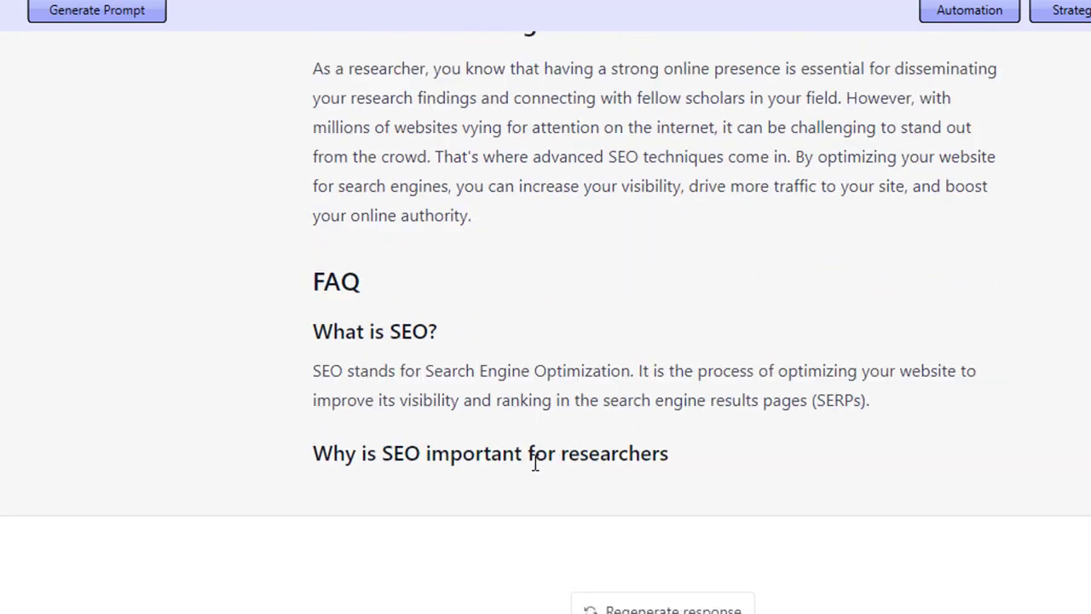
key(Return)
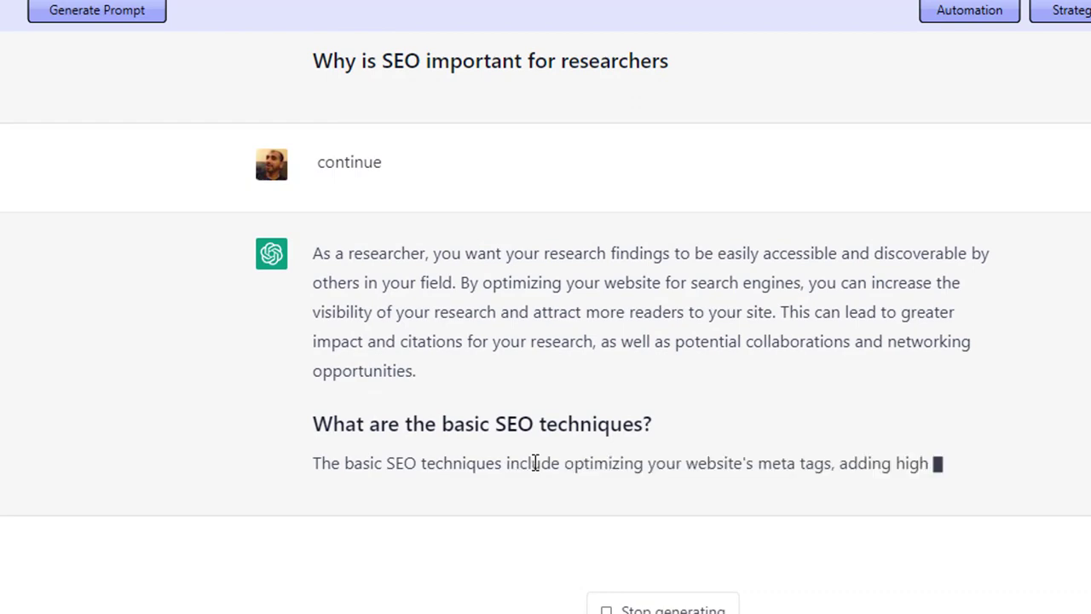
Stop the automation run for the keyword seo and halt the response that is still being generated.
click(665, 609)
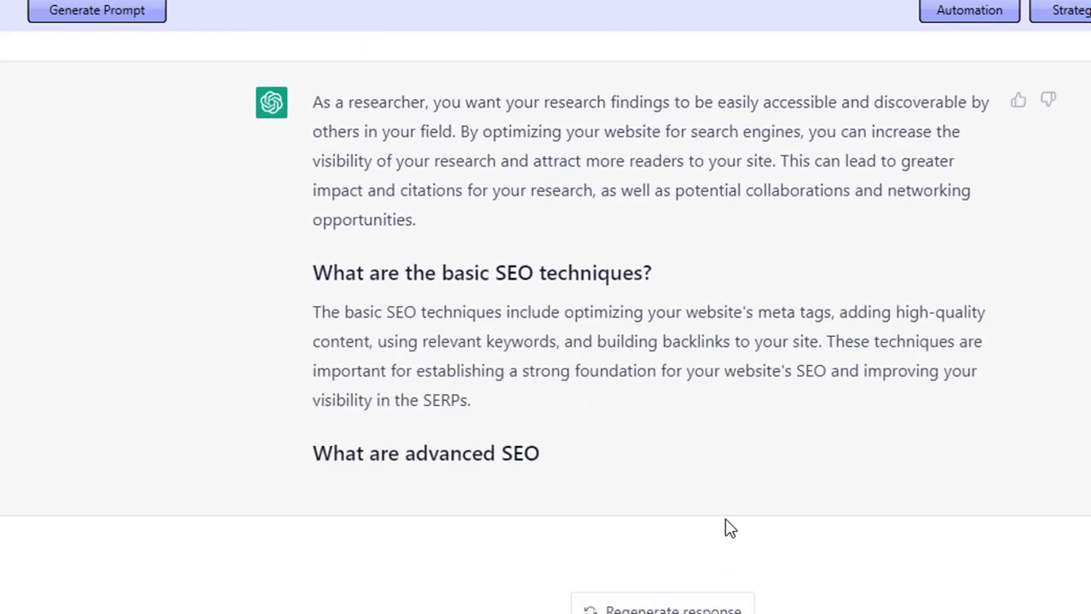
click(968, 12)
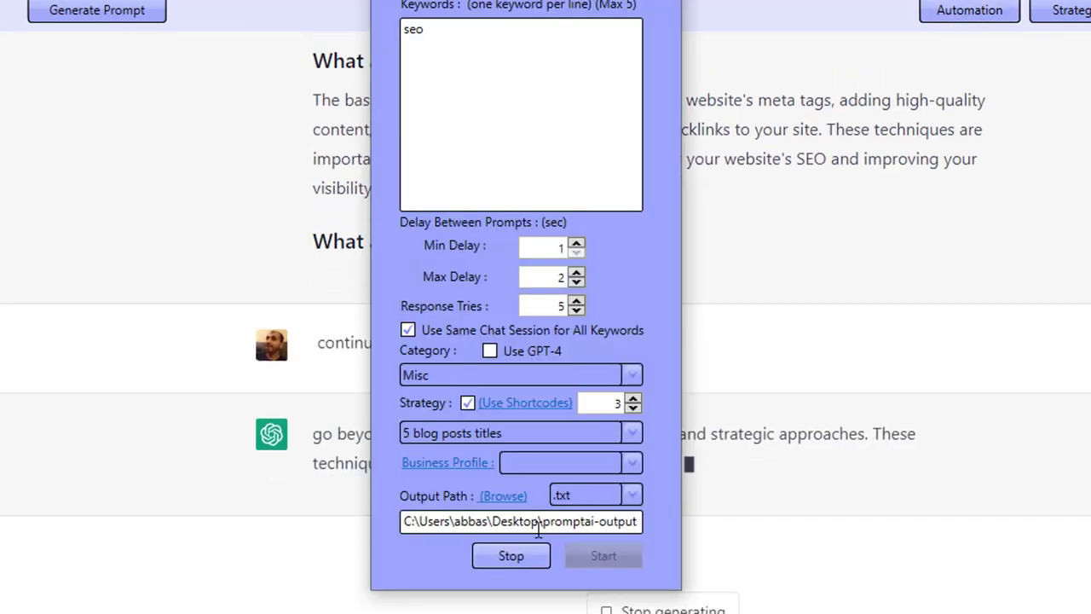
click(511, 556)
click(627, 342)
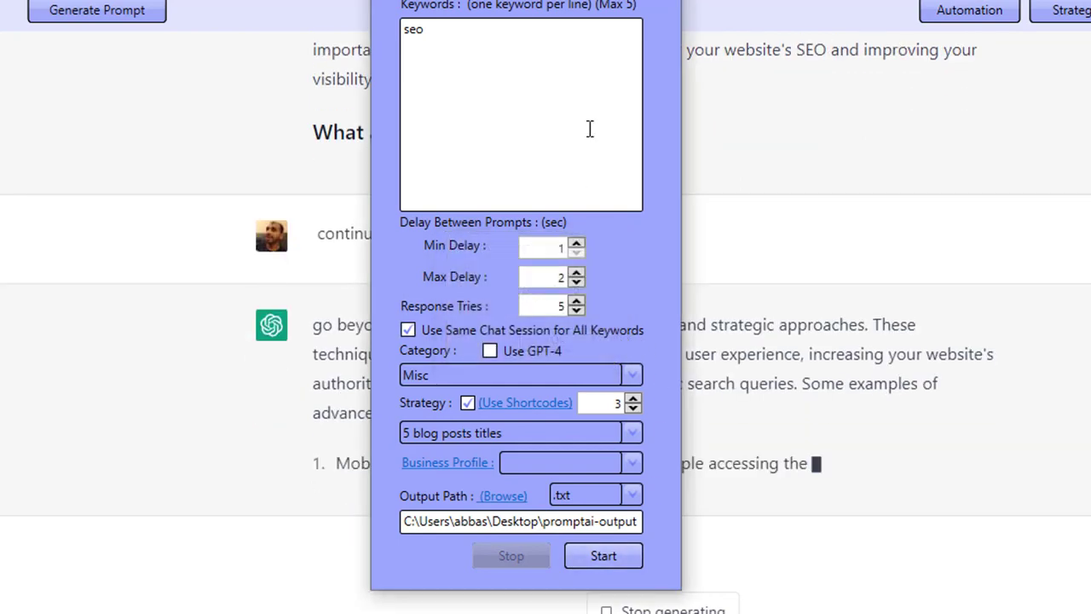
click(699, 281)
click(682, 609)
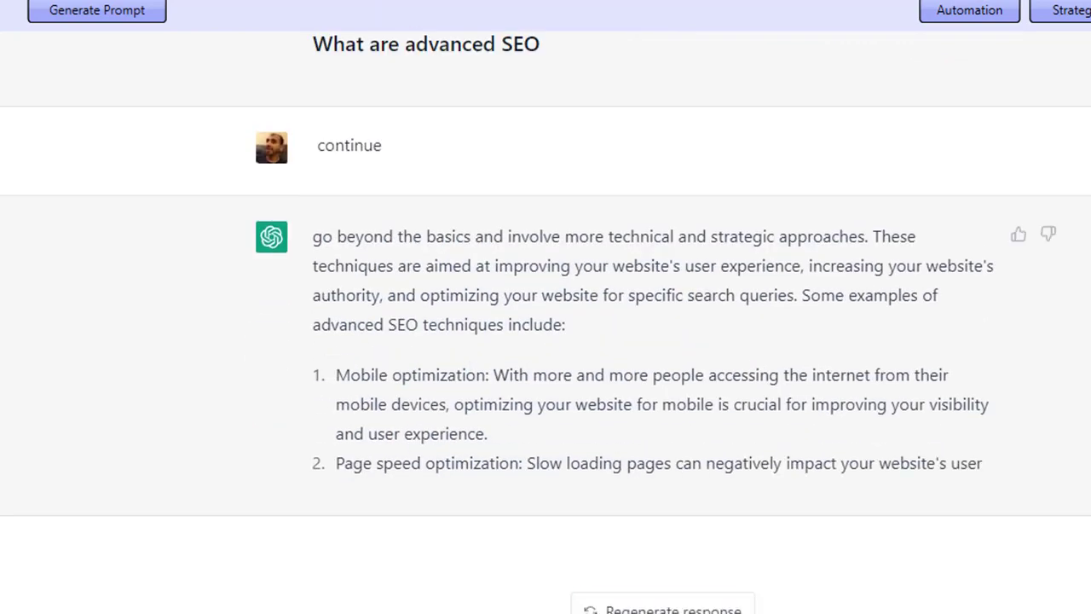
scroll(455, 260, up, 5)
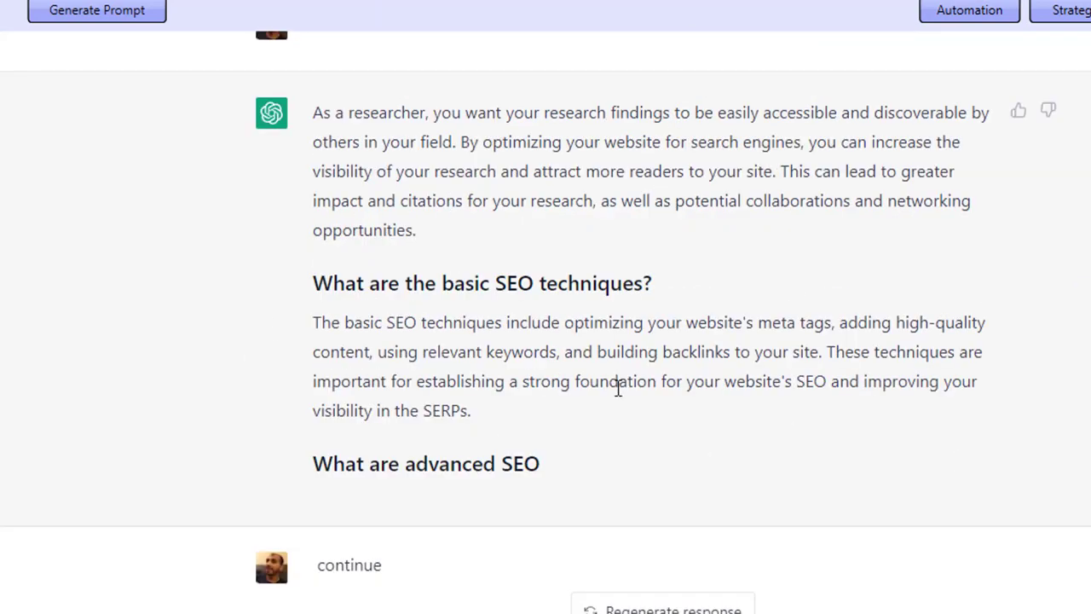
Open Strategy Management and load the Misc strategy "Optimization Plan-HTML" for editing to view its long example prompt.
click(1061, 10)
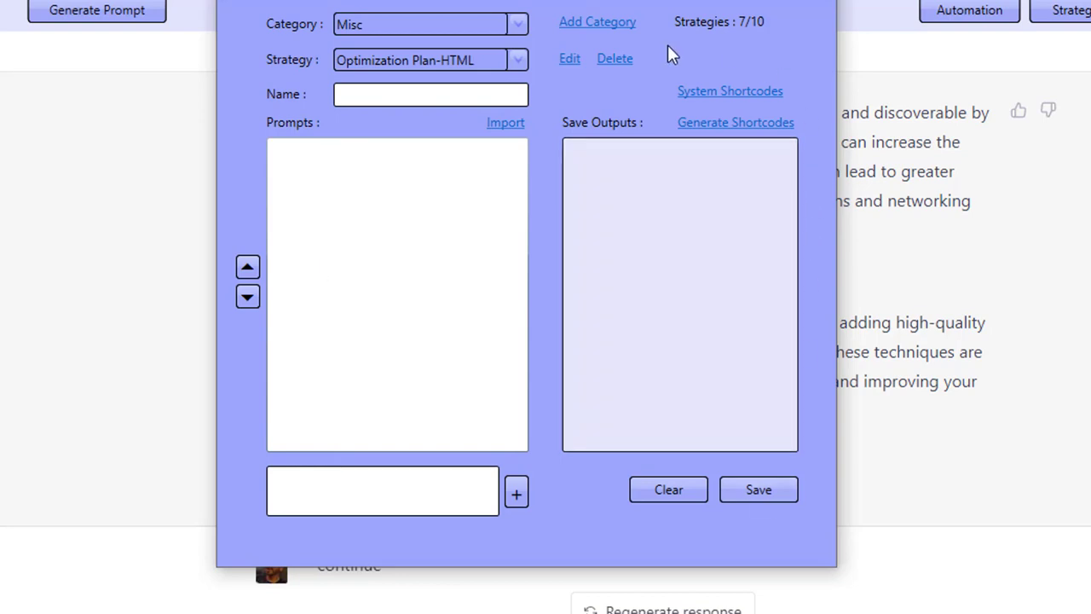
click(416, 26)
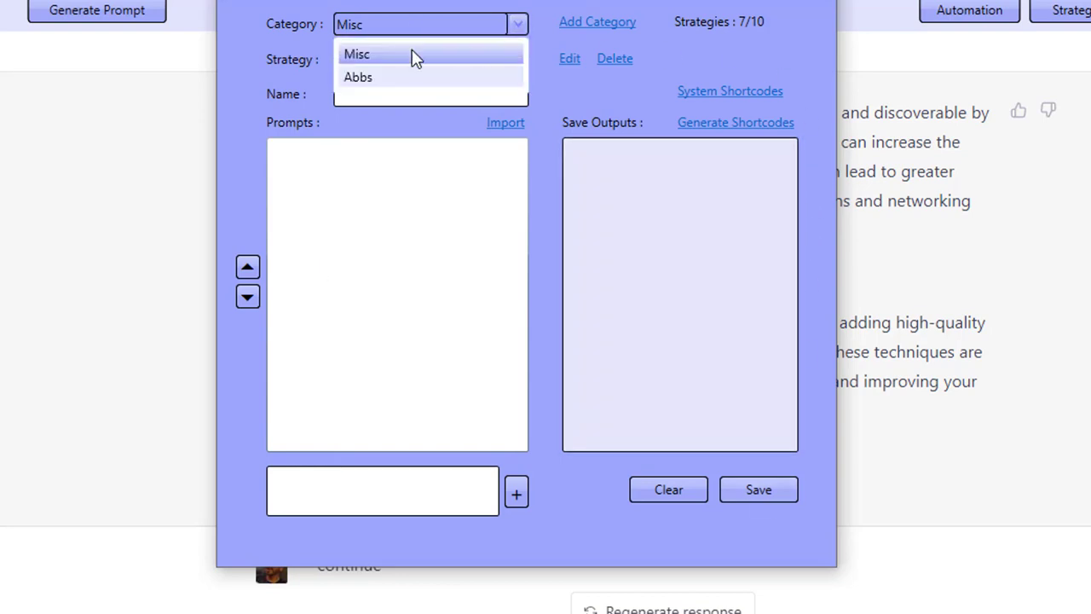
click(414, 54)
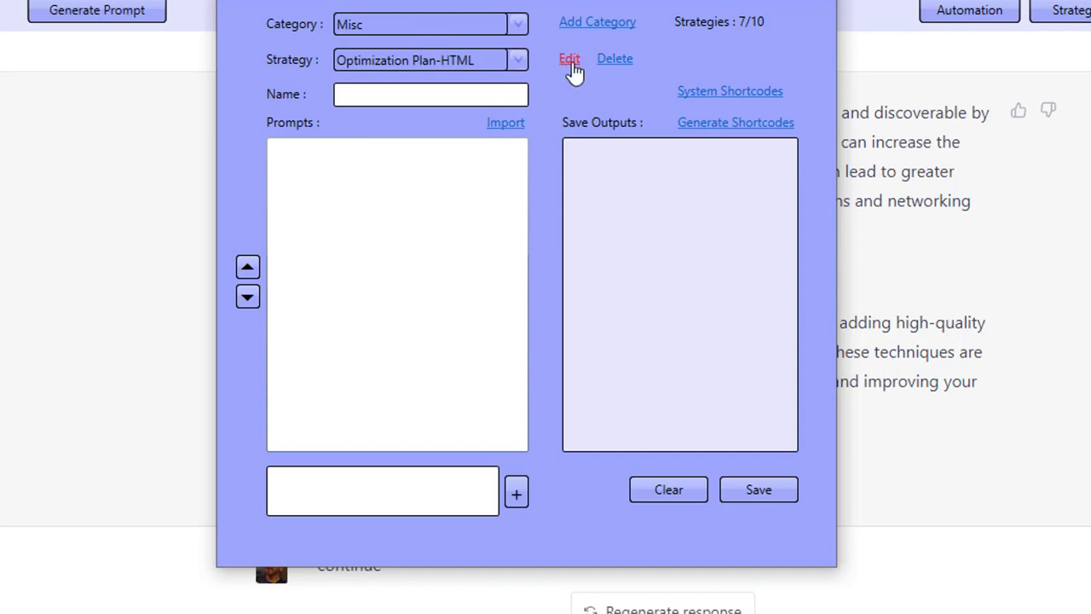
click(570, 61)
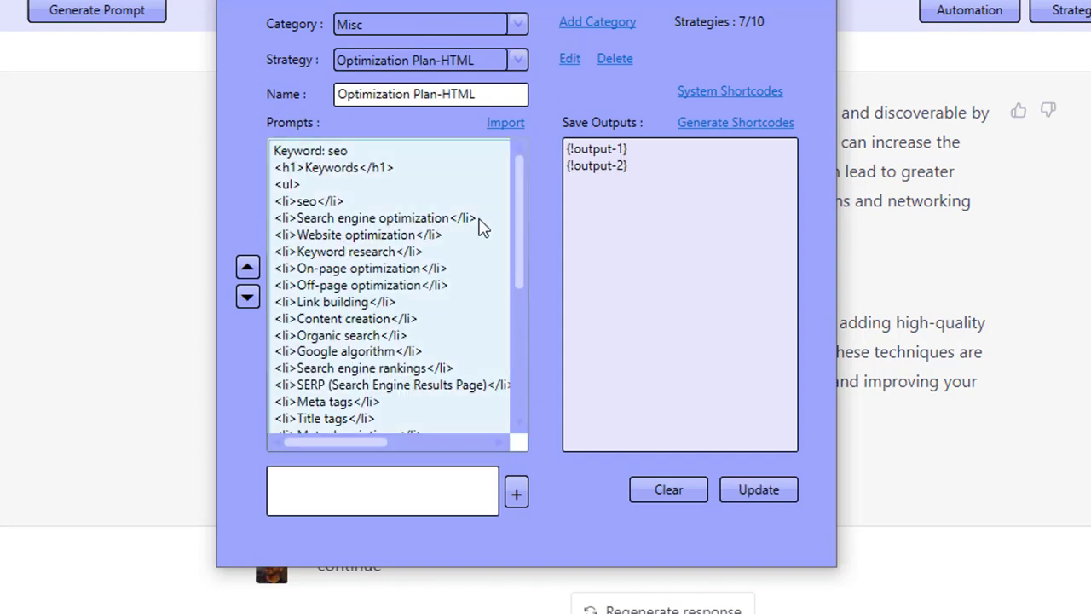
click(367, 333)
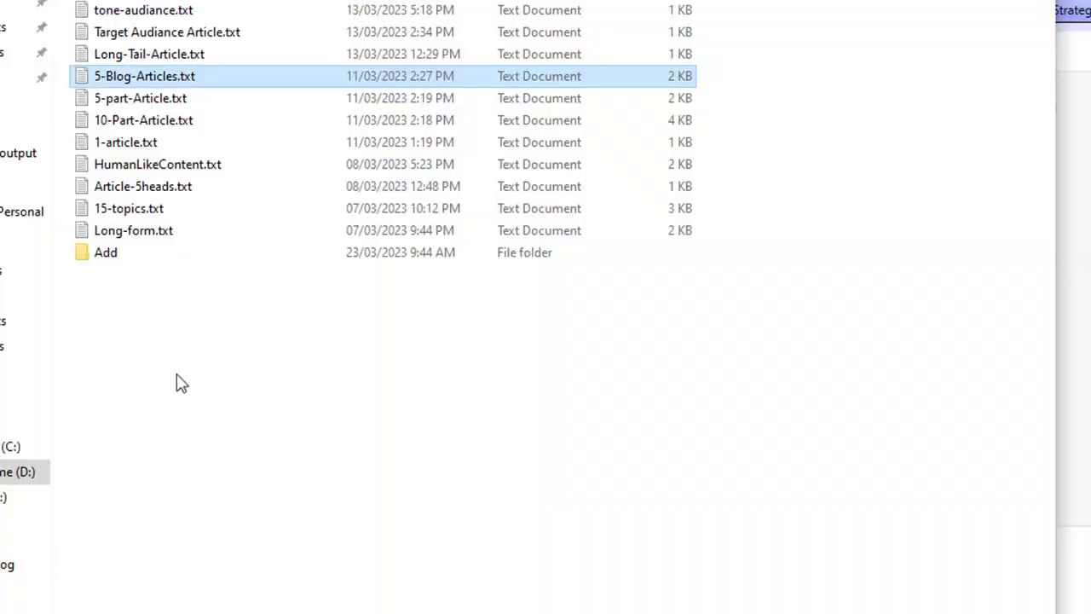
Open the Optimization-Plan-HTML.txt prompt file from its folder and read it from the opening <prompt> tag through the keyword examples.
scroll(438, 48, down, 10)
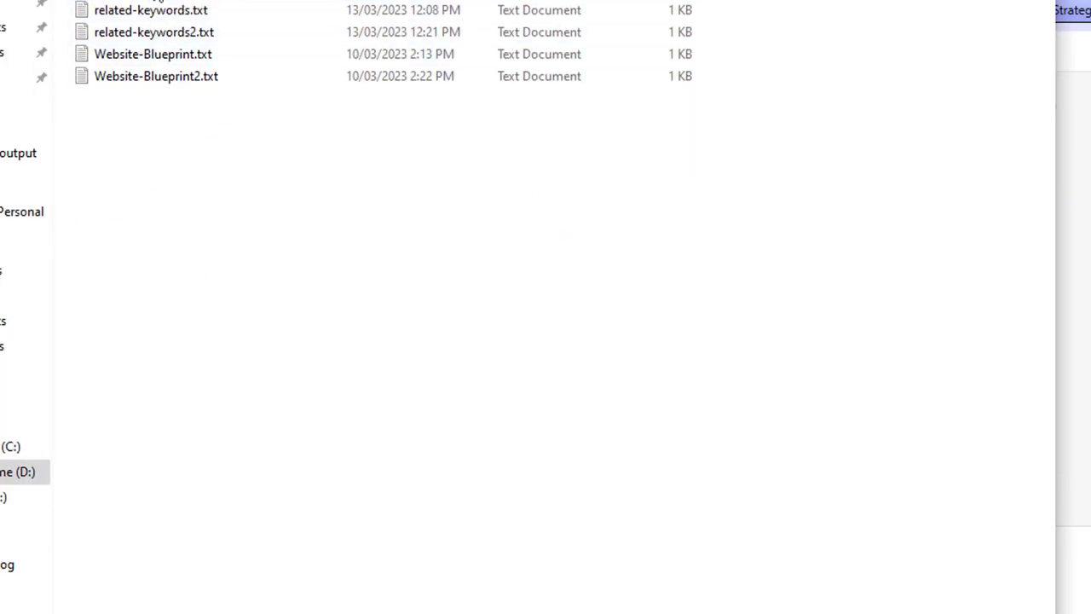
double_click(243, 32)
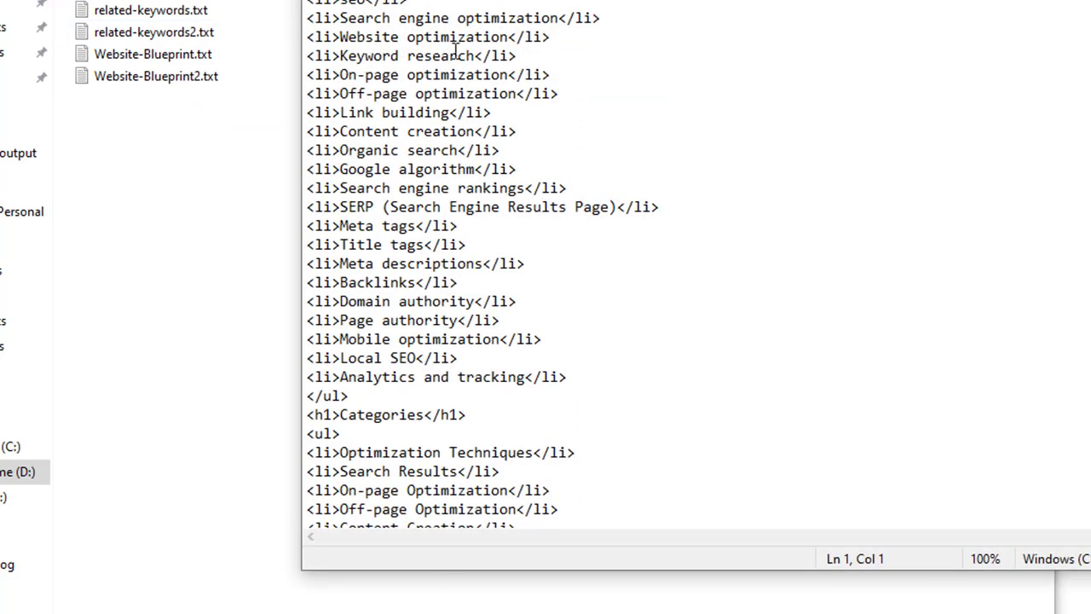
drag(236, 113, 75, 117)
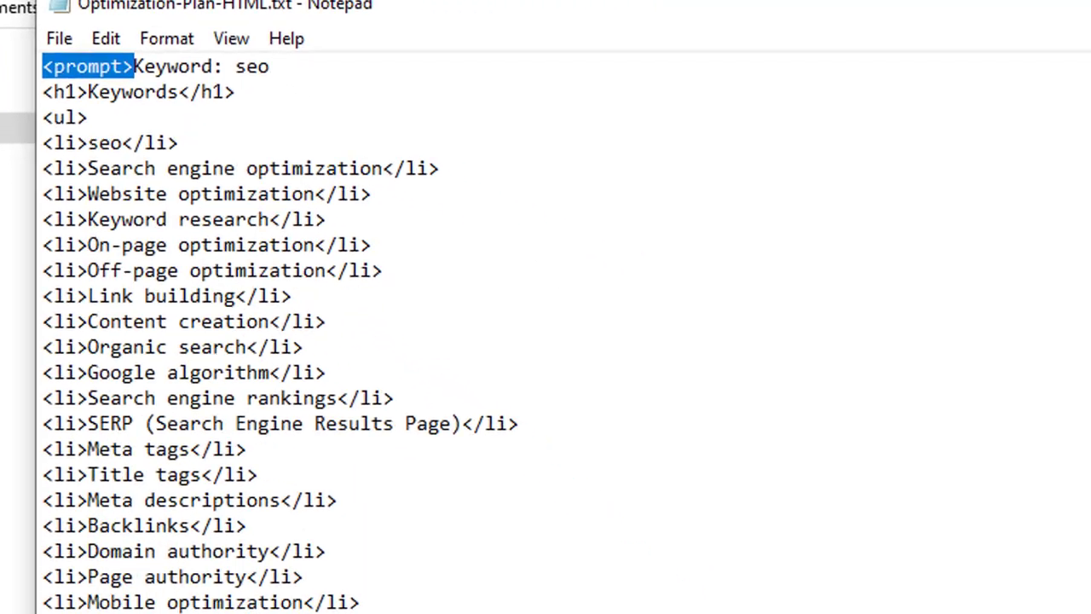
scroll(546, 341, down, 20)
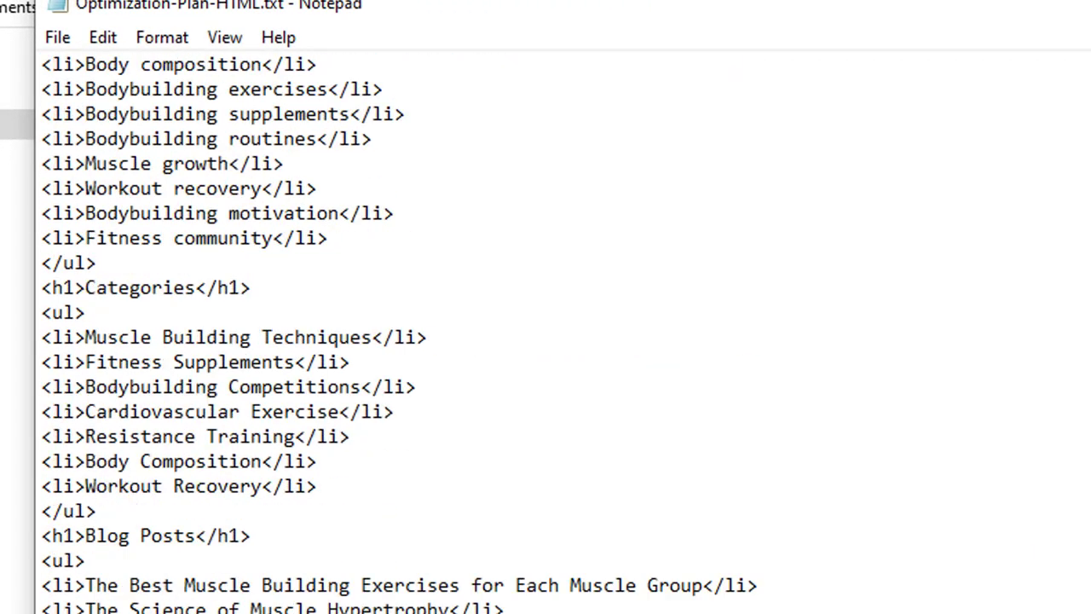
scroll(545, 341, down, 15)
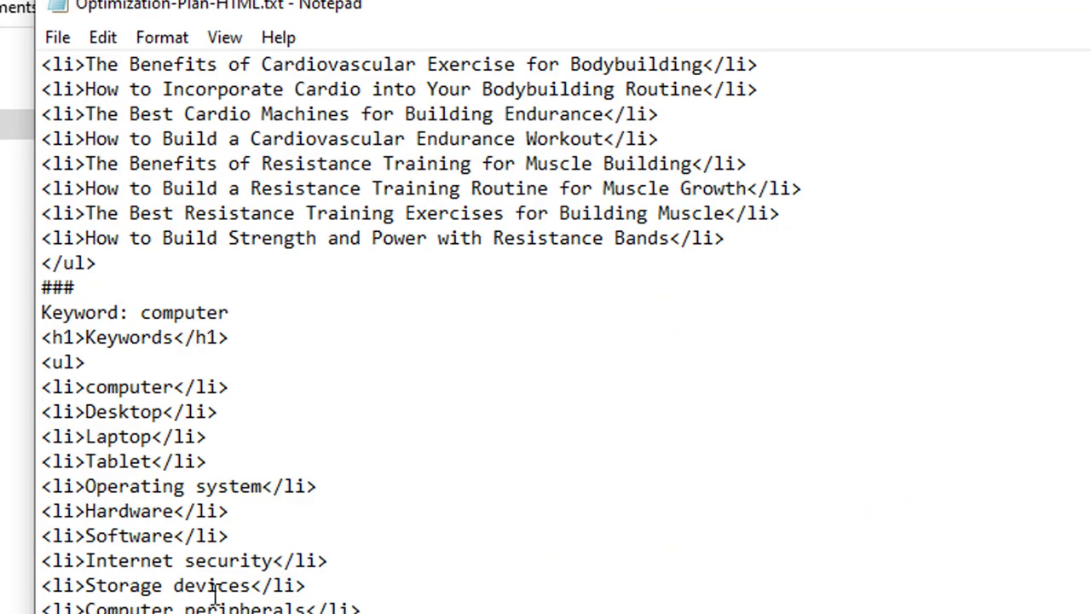
scroll(217, 524, down, 17)
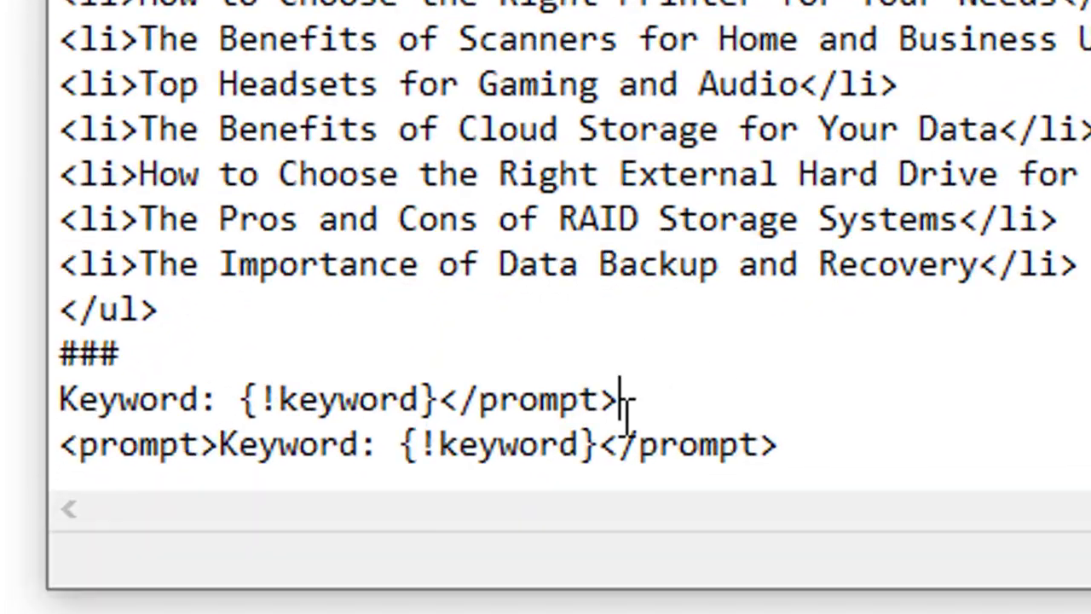
Examine the closing </prompt> tag, the second "Keyword: {!keyword}" prompt and the Blog Posts list at the end of the file.
drag(621, 401, 439, 414)
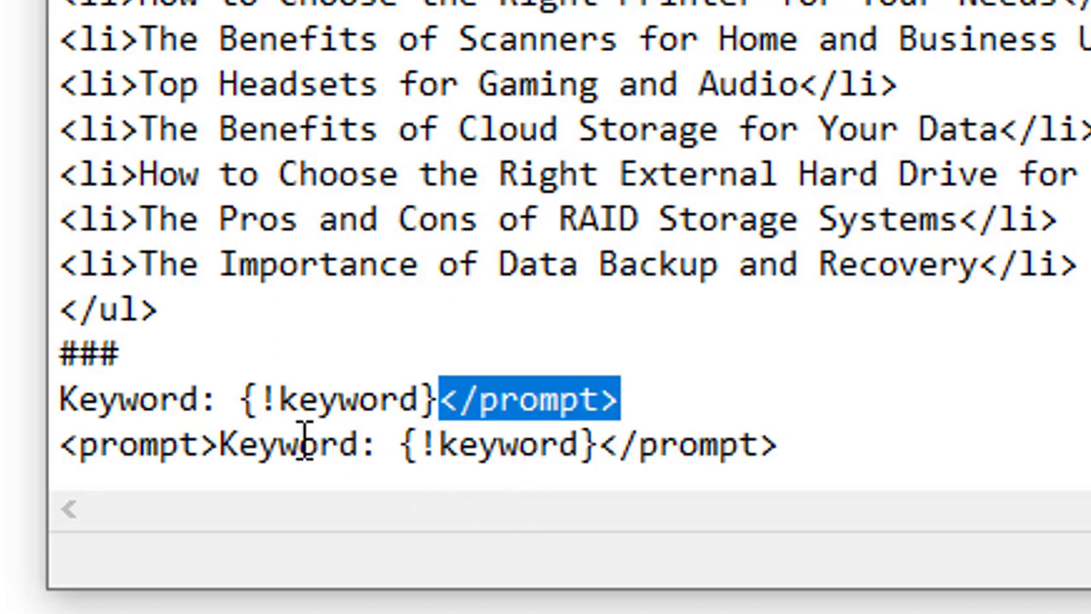
drag(223, 445, 597, 444)
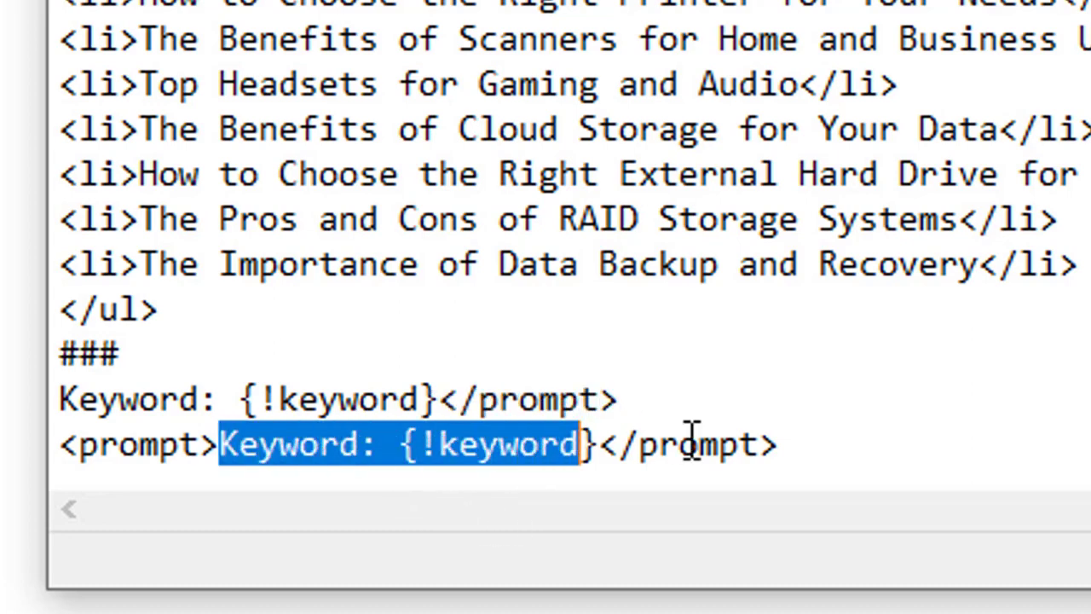
click(682, 443)
click(199, 443)
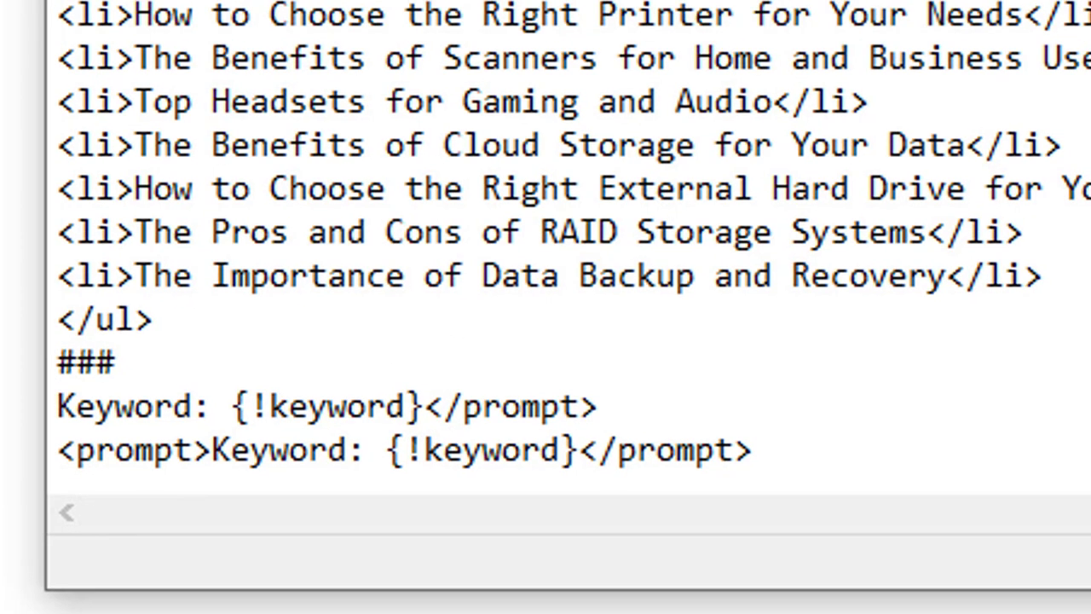
drag(23, 87, 195, 251)
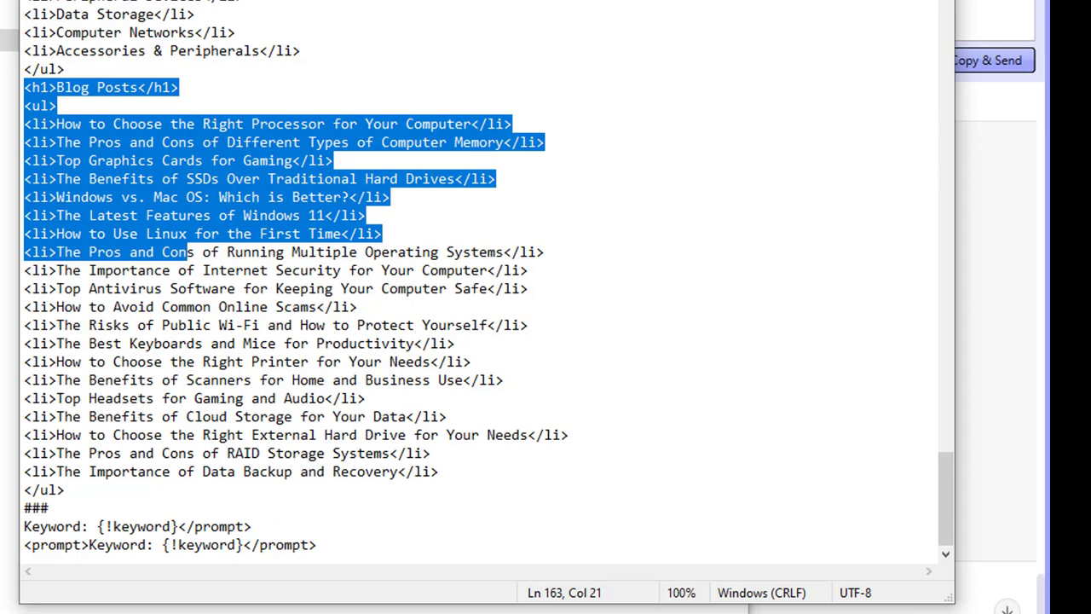
click(631, 271)
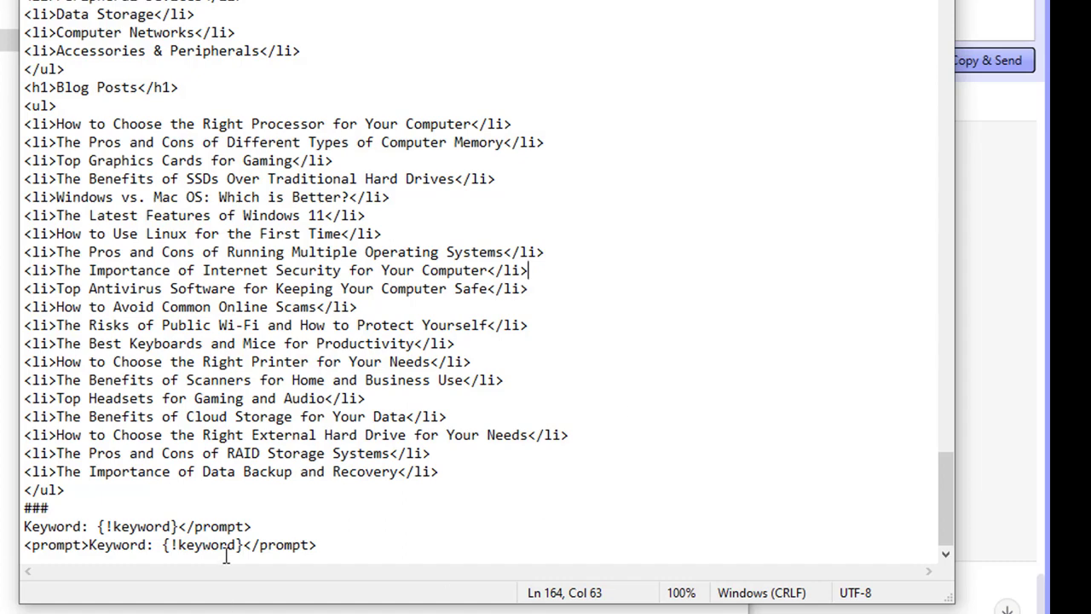
click(220, 109)
drag(273, 526, 189, 525)
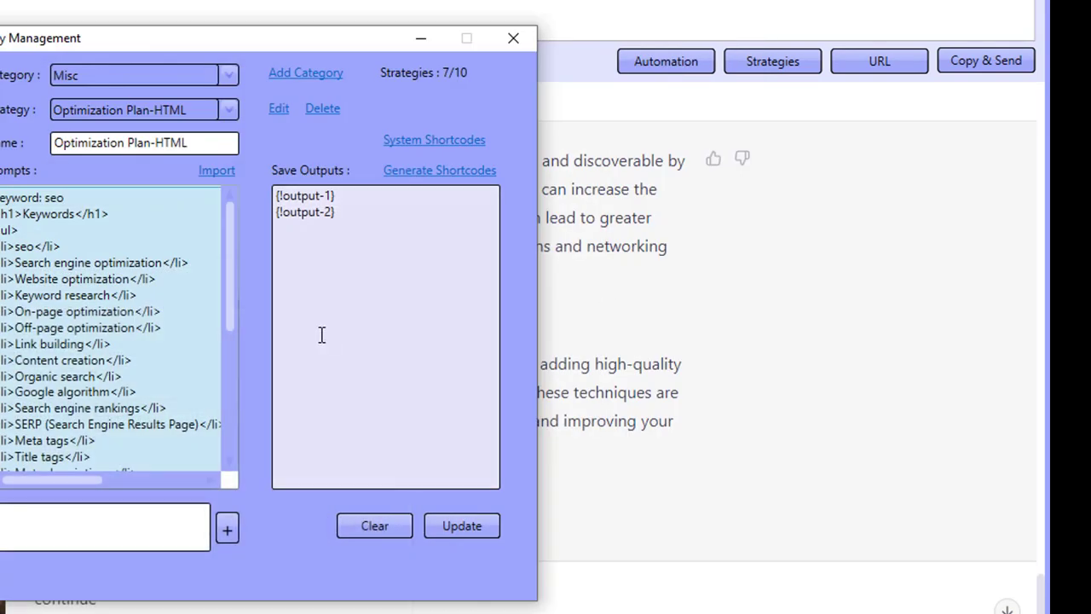
Review the two prompts in the Optimization Plan-HTML strategy, select the category listed after Misc, and close Strategy Management.
scroll(143, 436, down, 5)
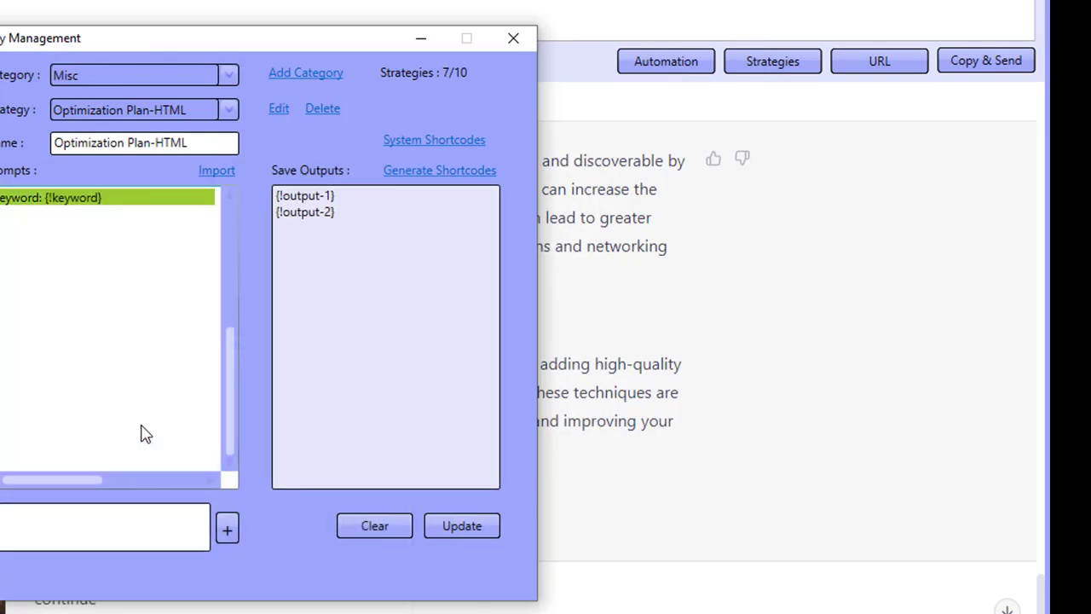
click(143, 436)
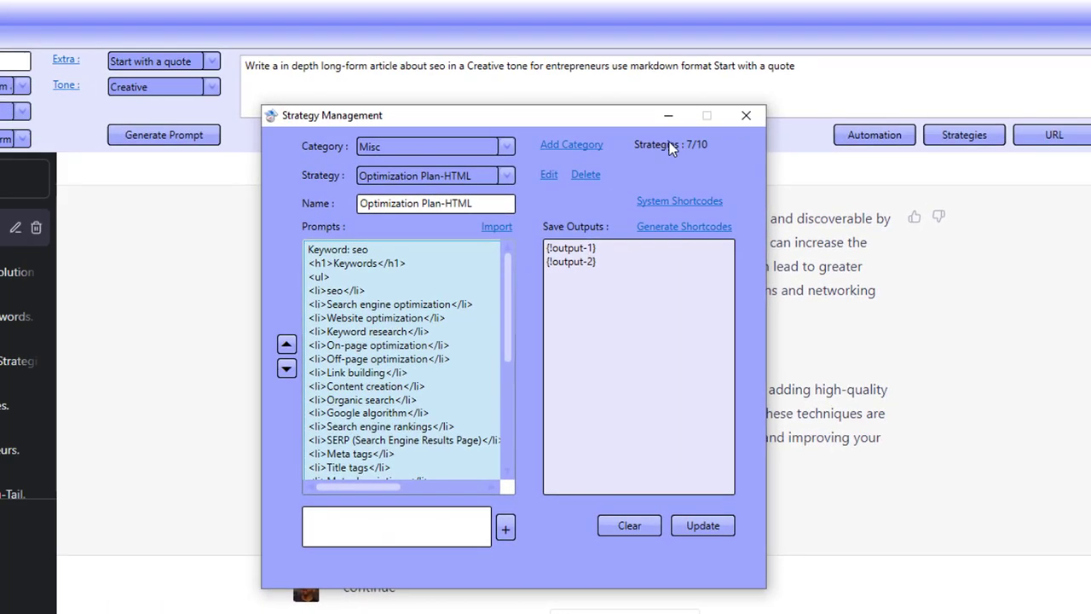
click(375, 149)
click(375, 189)
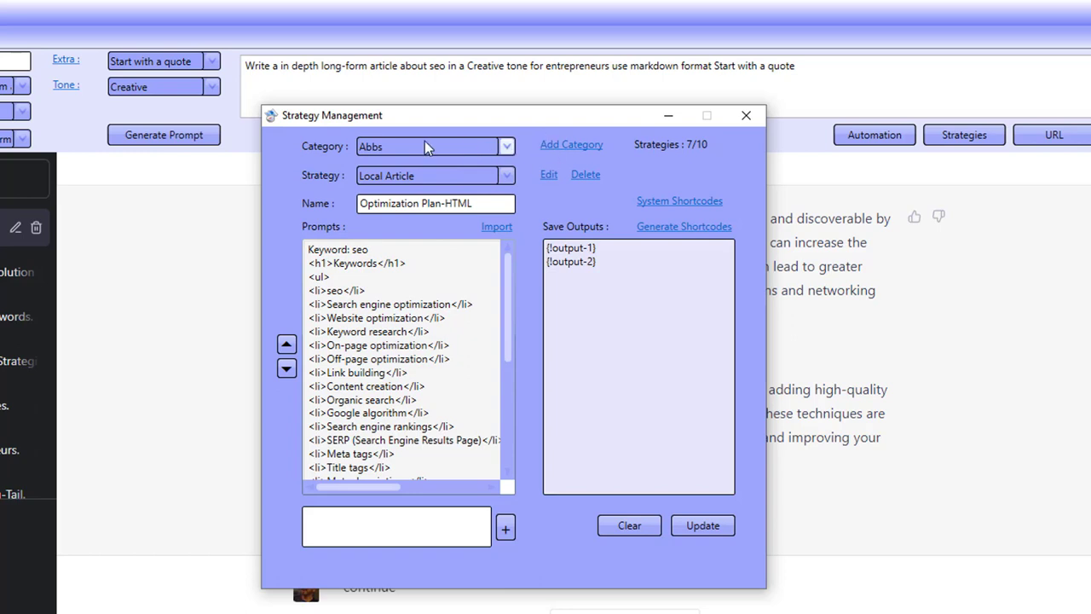
click(745, 118)
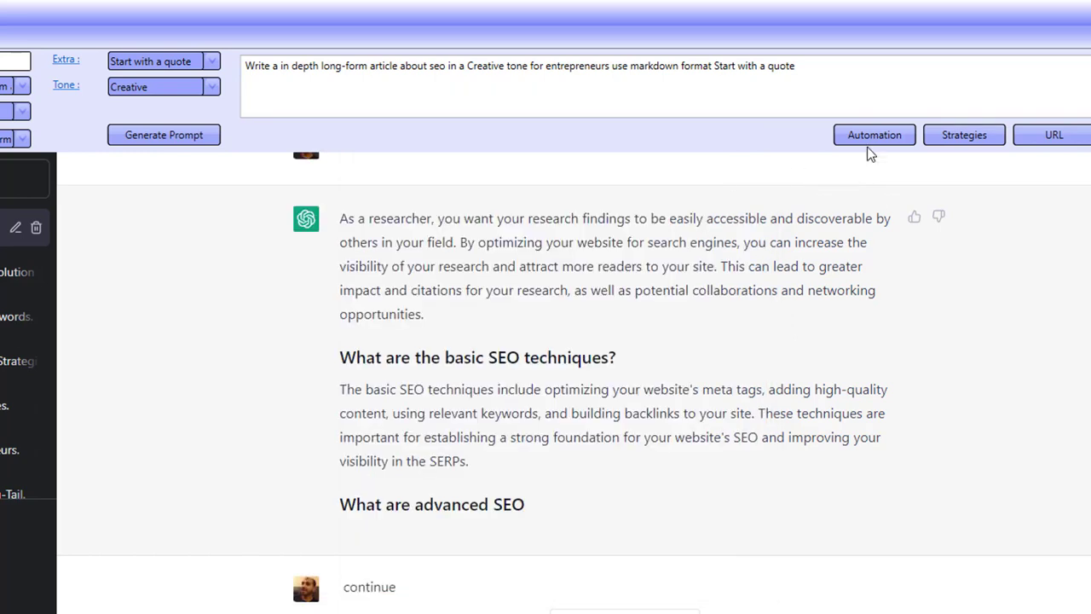
Open the Automation settings, raise the Use Shortcodes count to 4, and close the settings window.
click(869, 136)
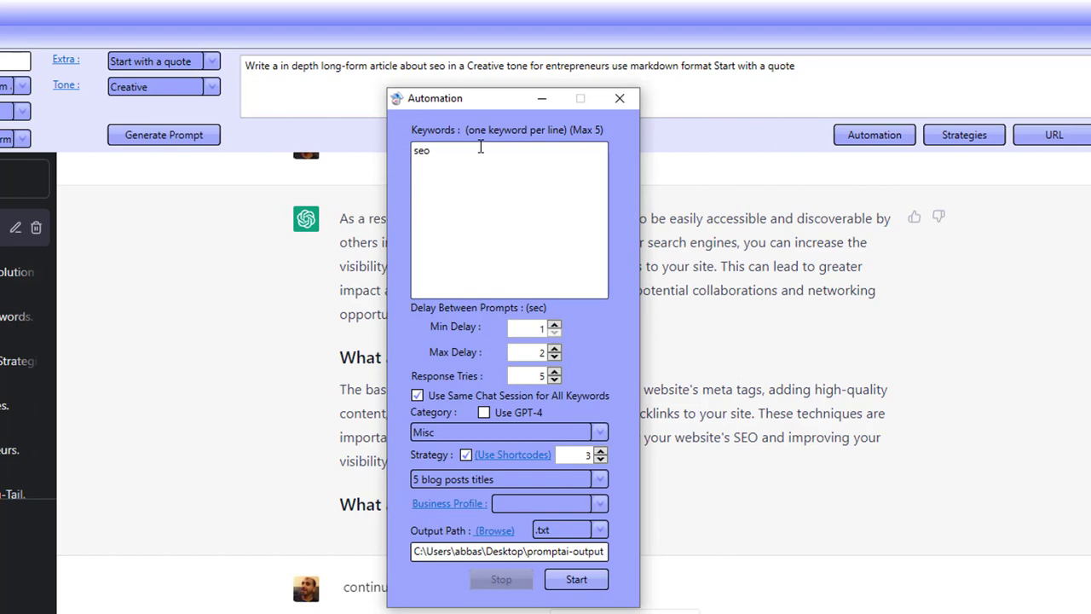
click(600, 452)
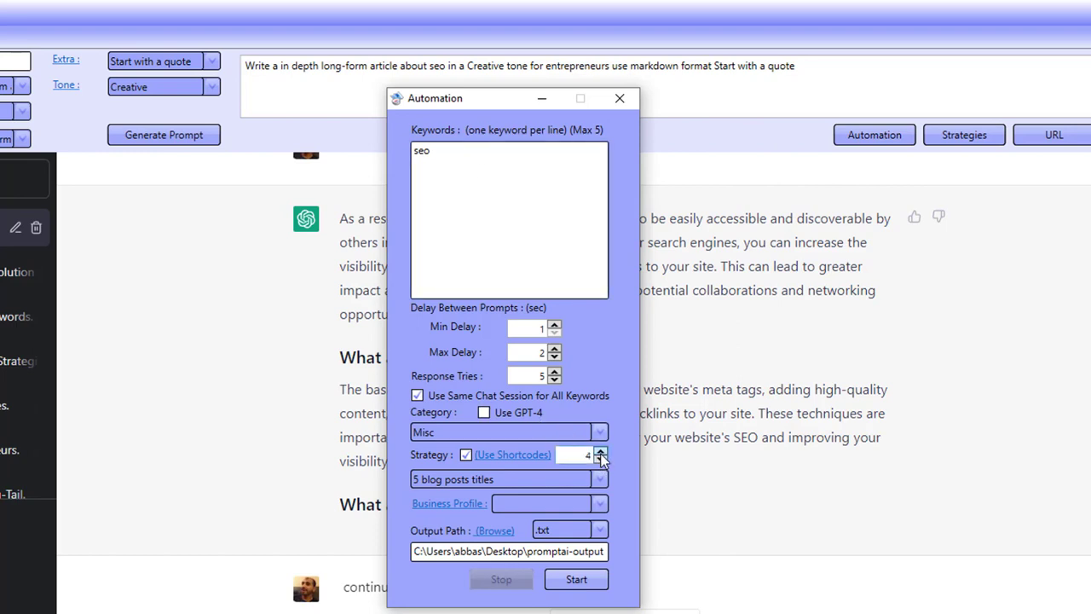
click(601, 452)
click(620, 98)
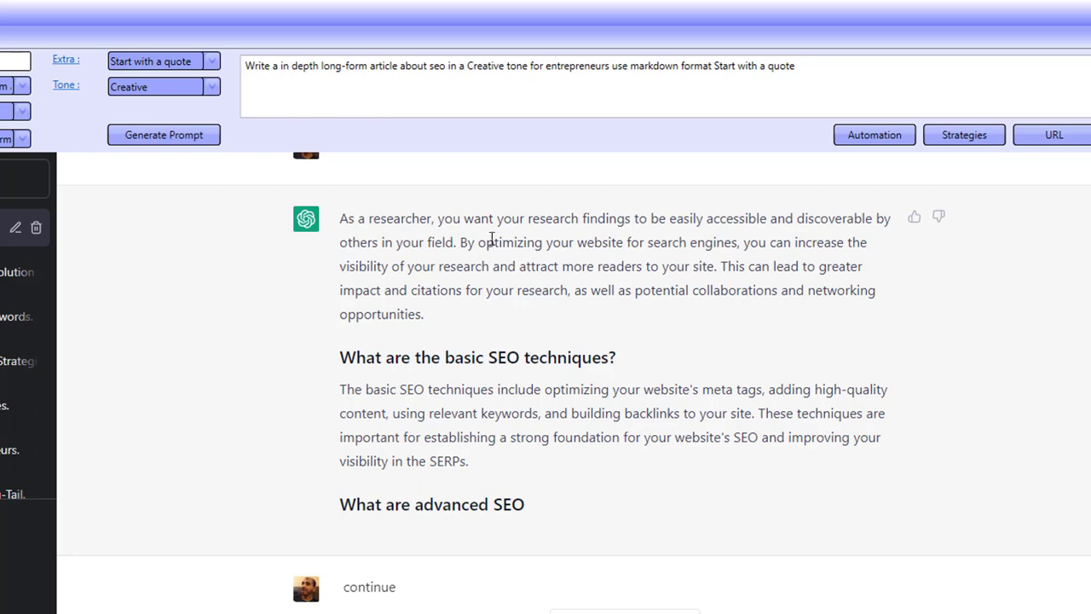
Start a new ChatGPT chat and set its model to GPT-4.
drag(479, 242, 573, 435)
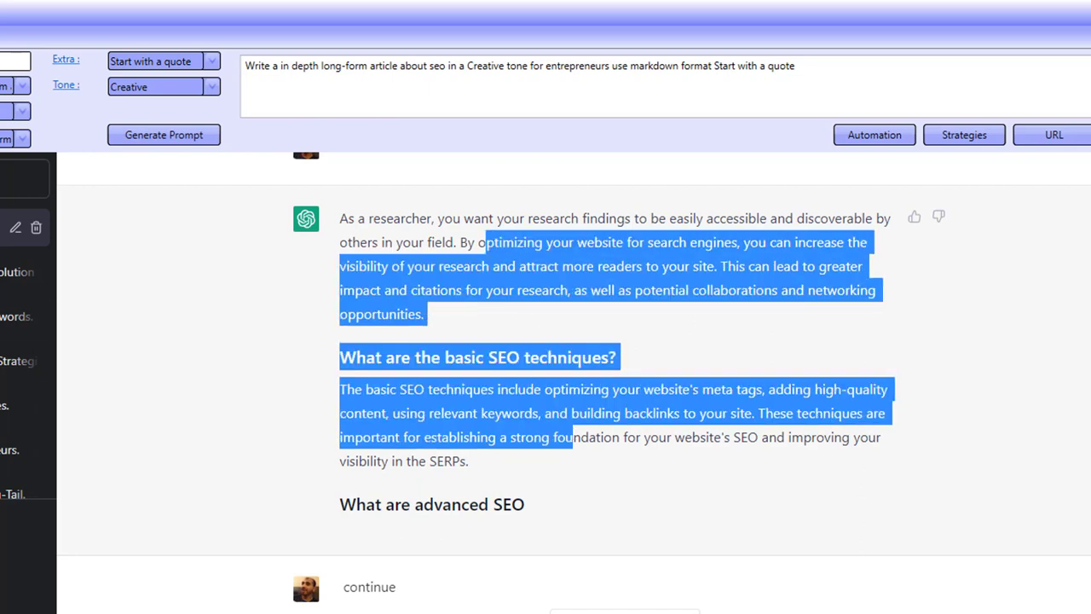
click(26, 177)
click(667, 220)
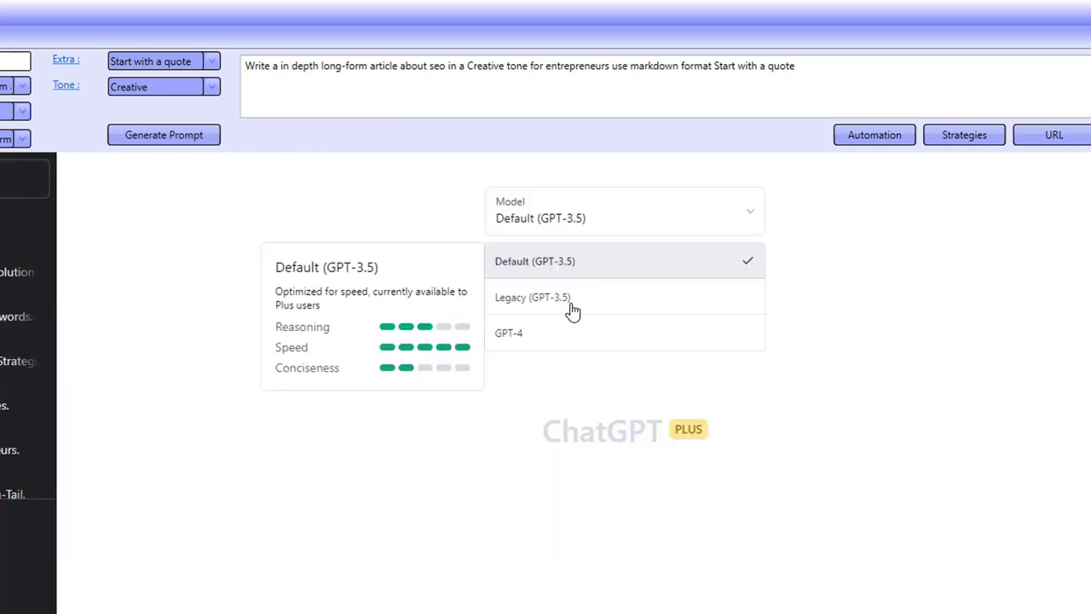
click(538, 338)
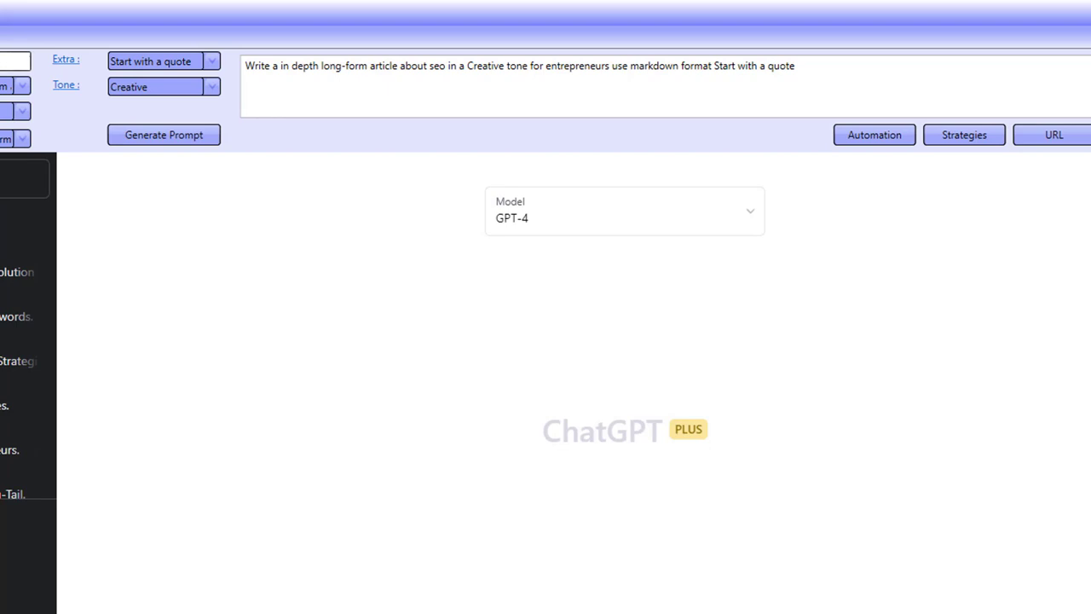
Review the available chat models and switch the new chat to Default (GPT-3.5).
click(573, 227)
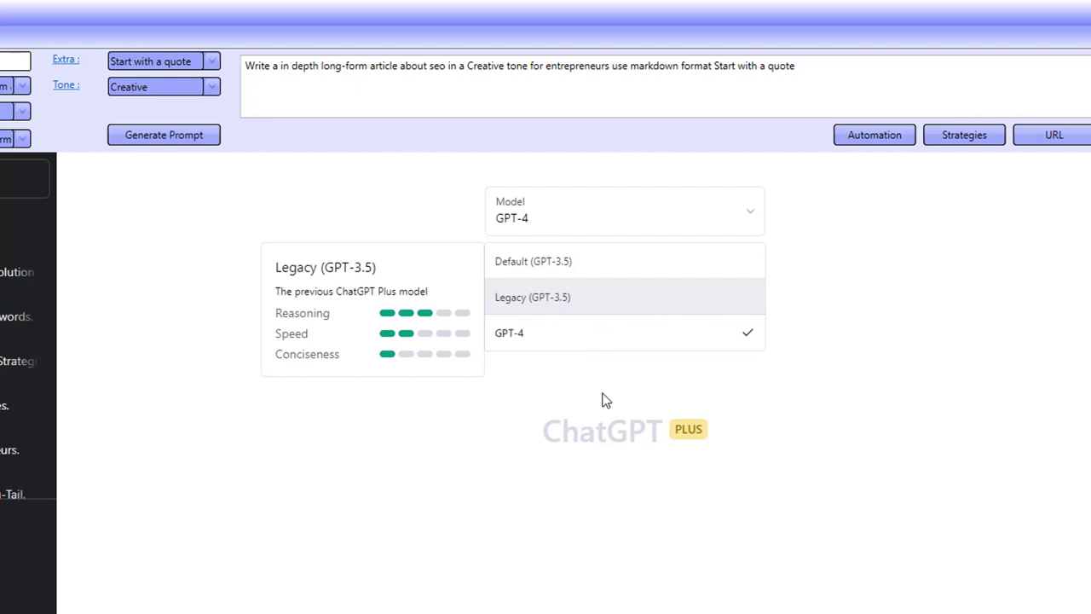
click(645, 517)
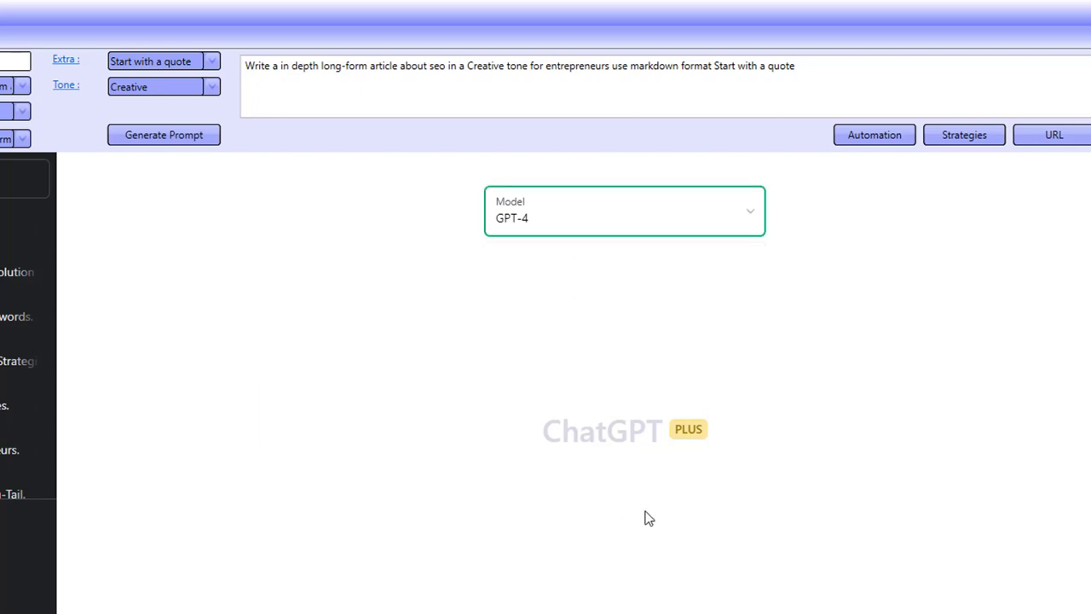
click(629, 220)
click(565, 264)
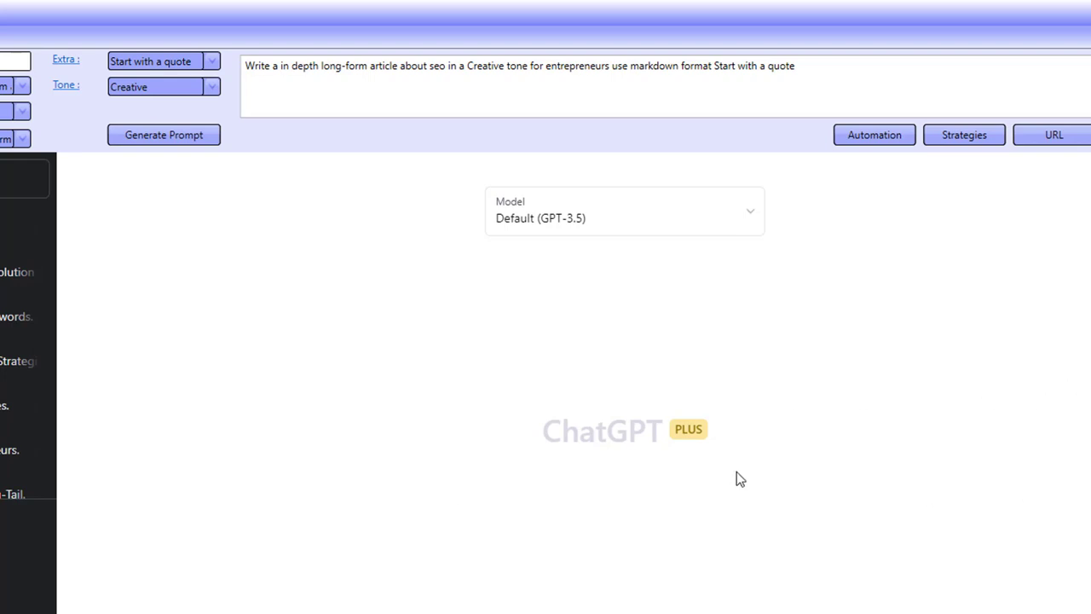
Load the Misc strategy Optimization Plan-HTML in Strategy Management, read its first prompt through to the Blog Posts heading, and close both windows.
mouse_move(702, 607)
click(972, 139)
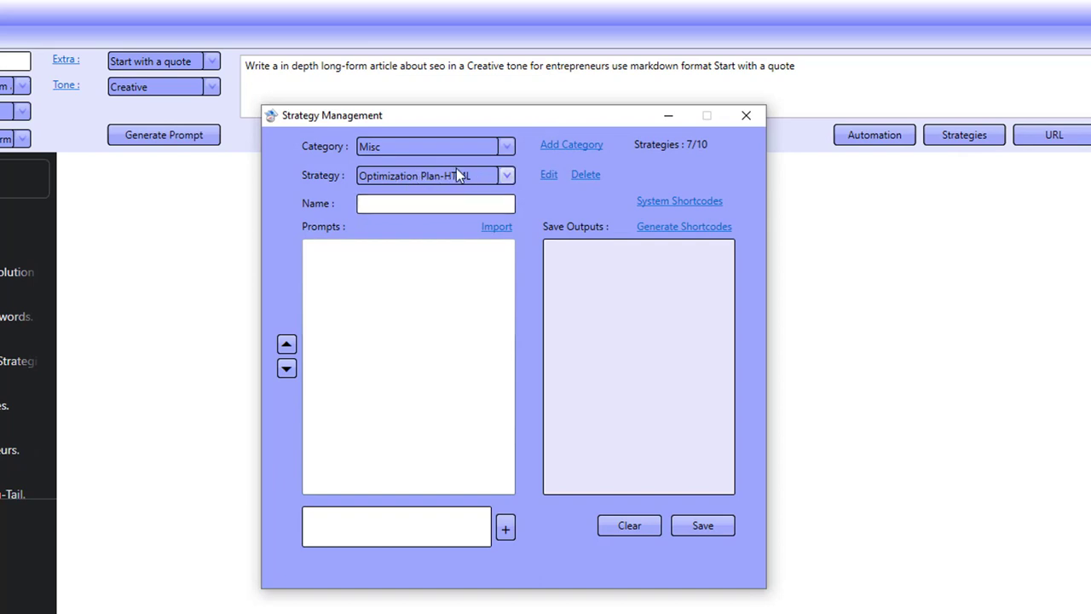
click(550, 177)
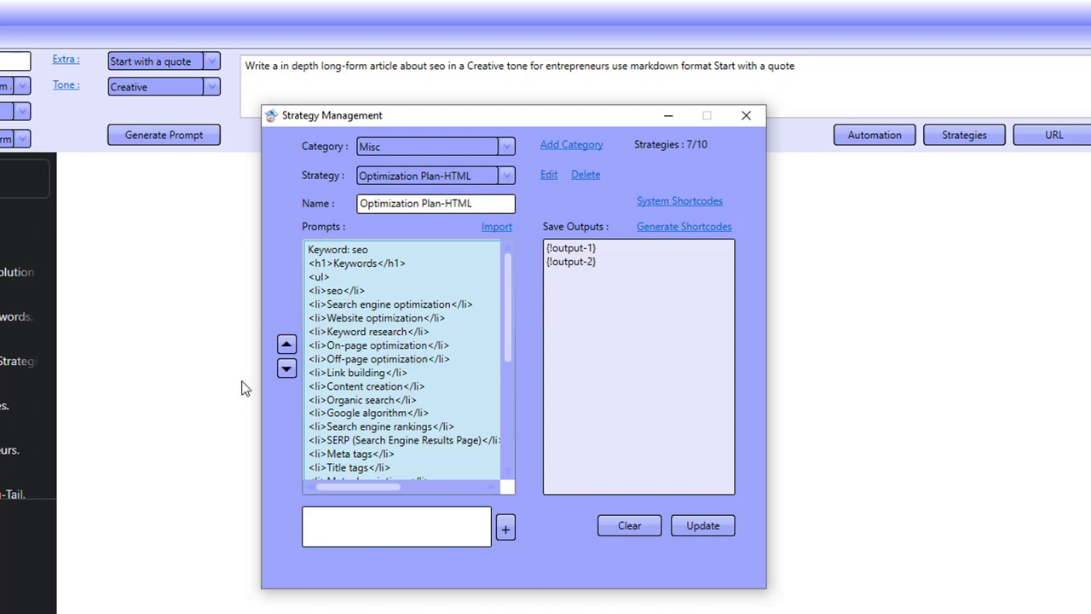
double_click(372, 339)
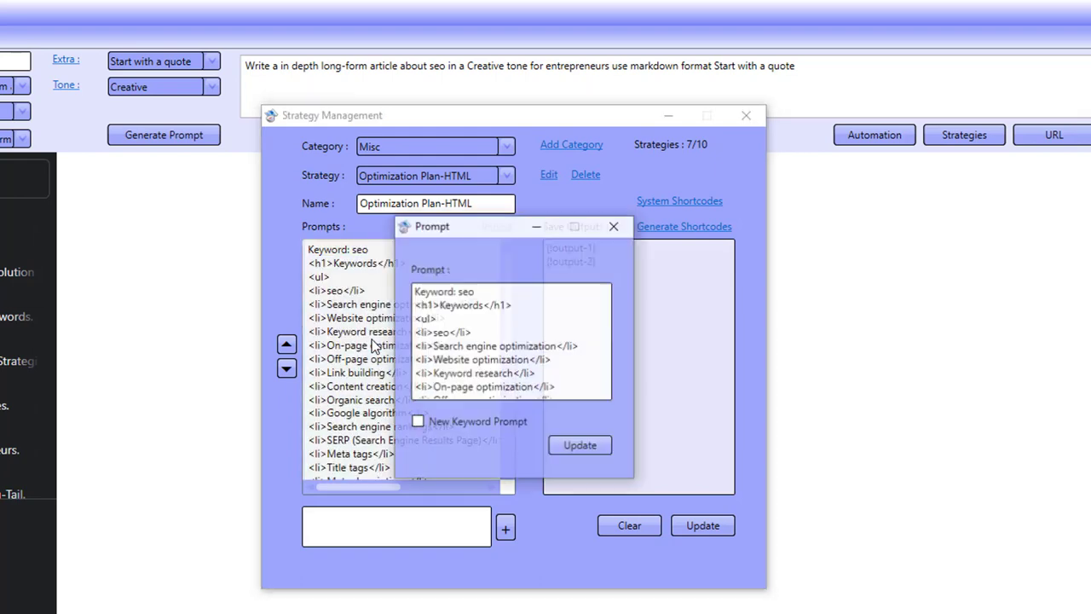
scroll(466, 336, down, 7)
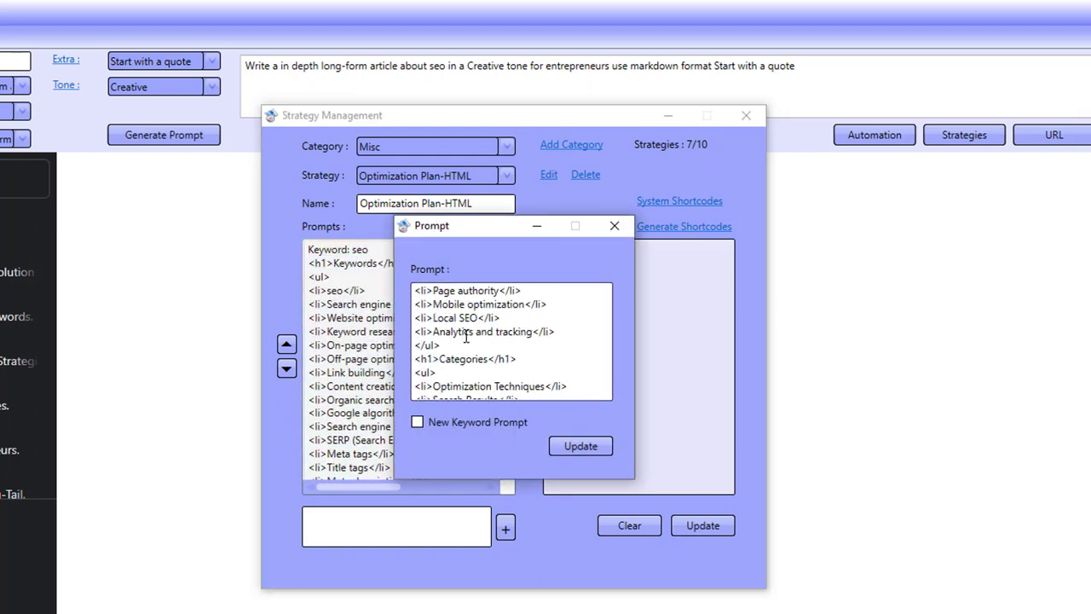
scroll(467, 336, down, 10)
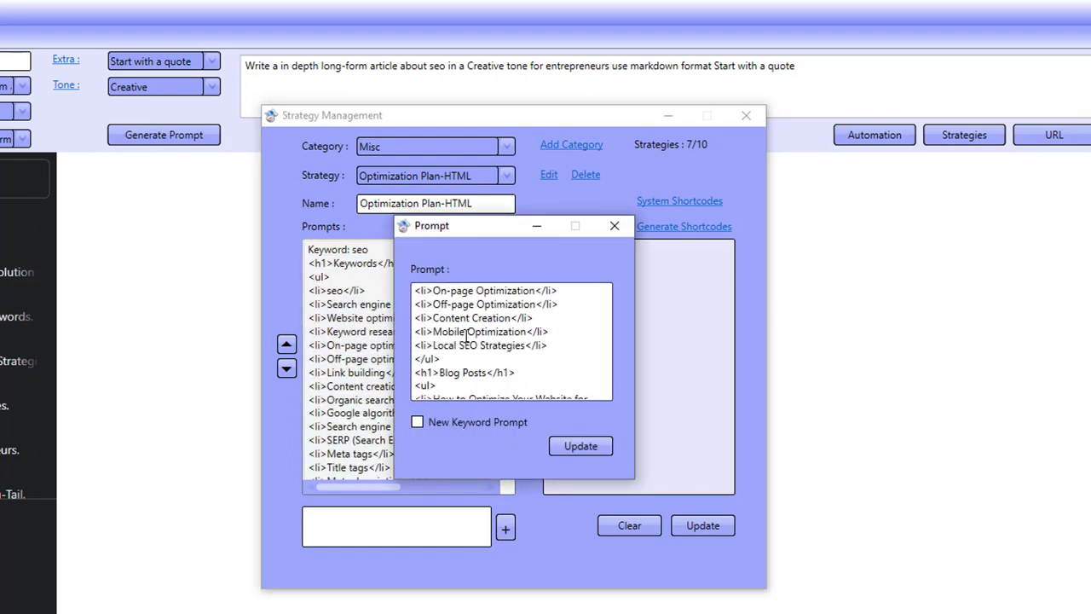
click(614, 227)
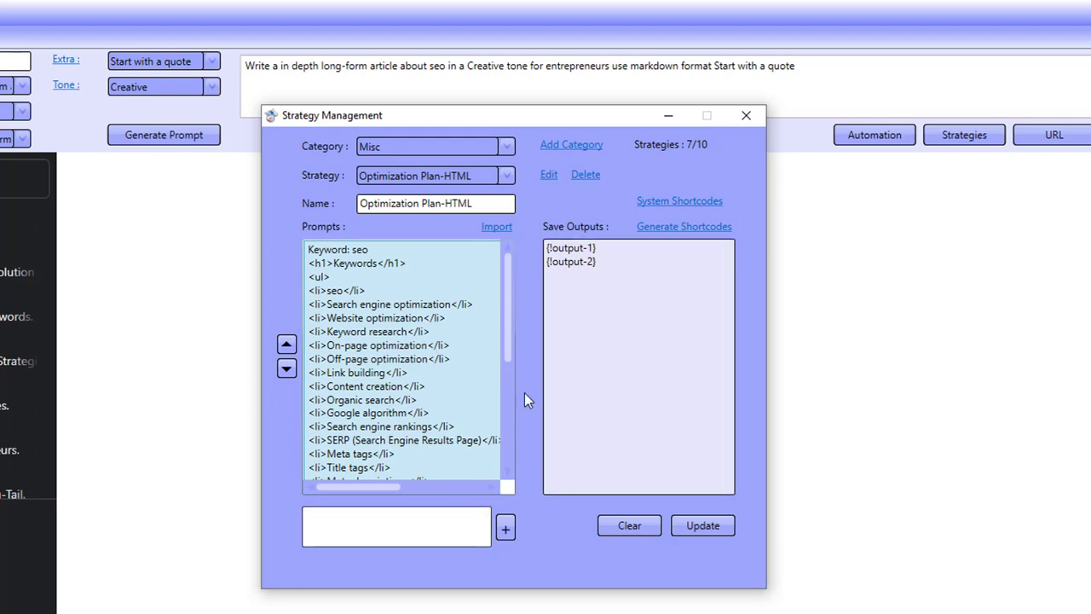
click(743, 118)
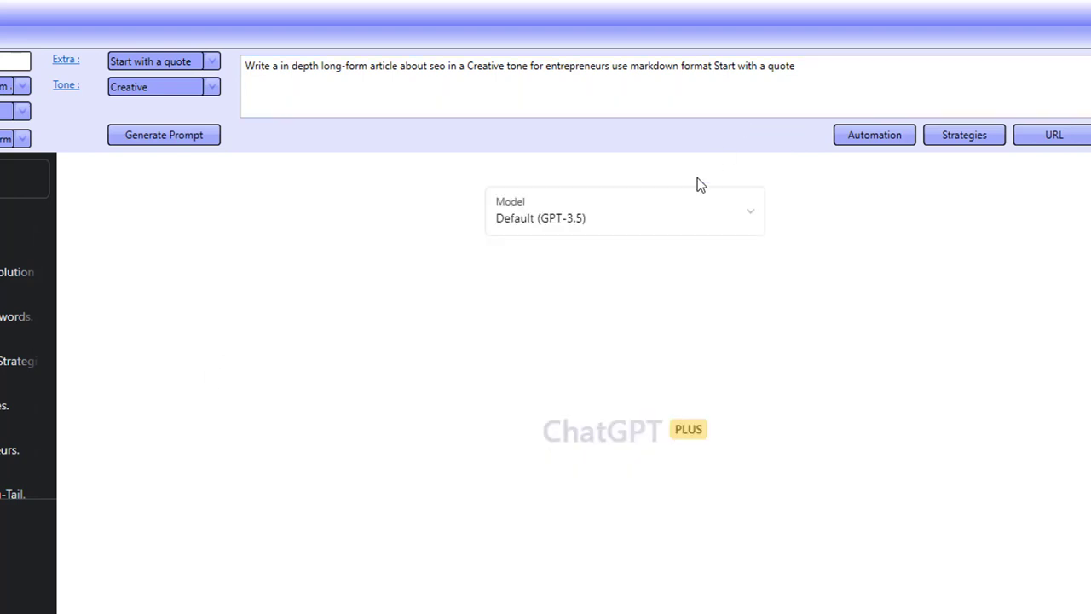